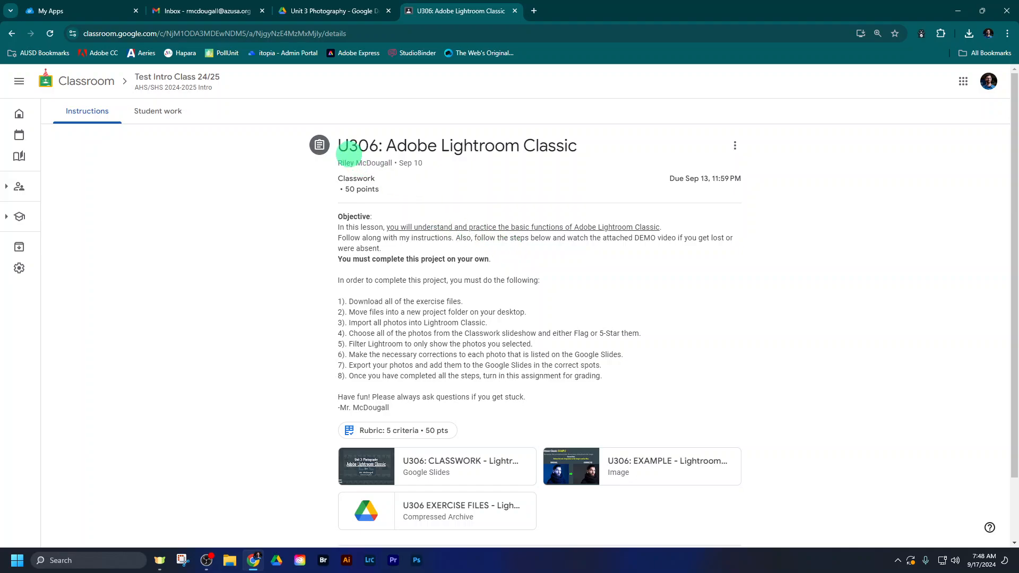
left_click_drag(338, 146, 581, 152)
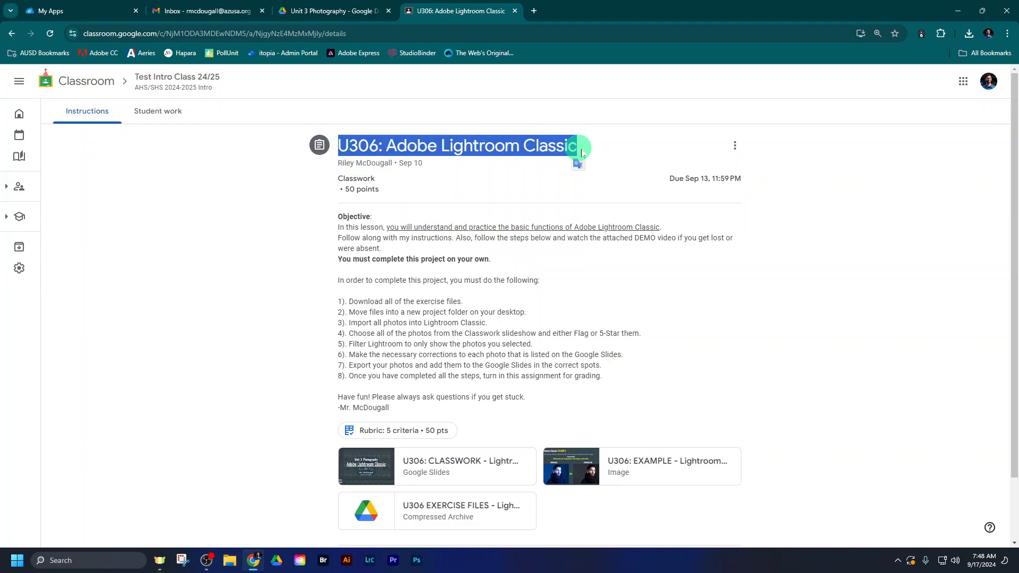
left_click(771, 312)
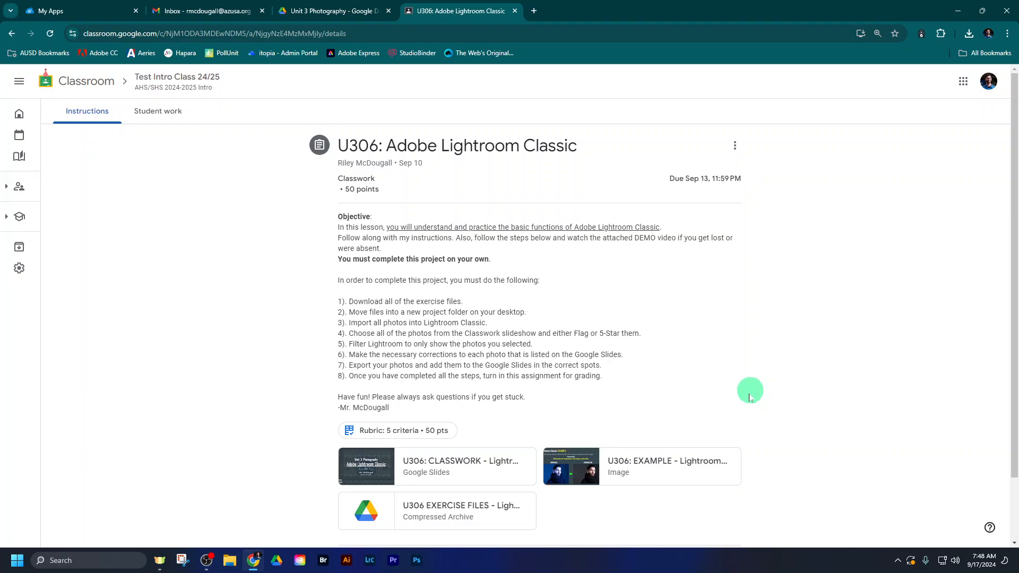
Download the U306 EXERCISE FILES zip attachment from its own Drive window, accepting the missing virus scan, and close the extra tabs.
left_click(455, 508)
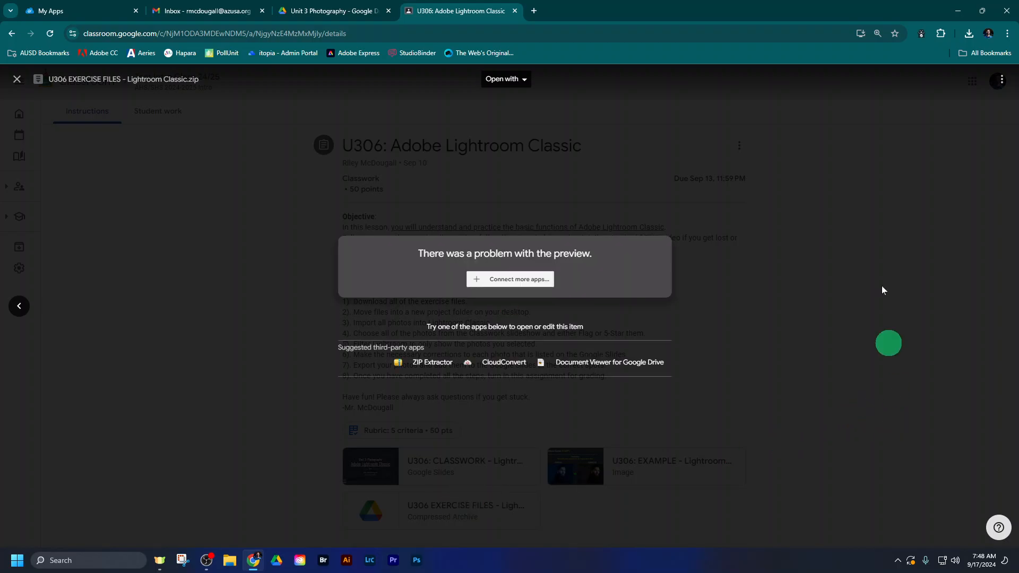
left_click(855, 174)
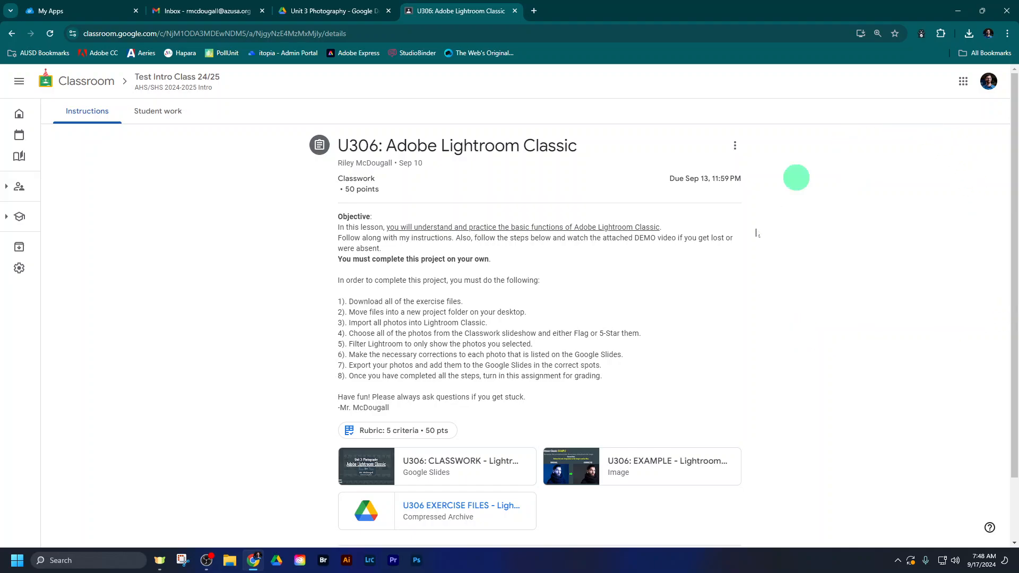
left_click(477, 505)
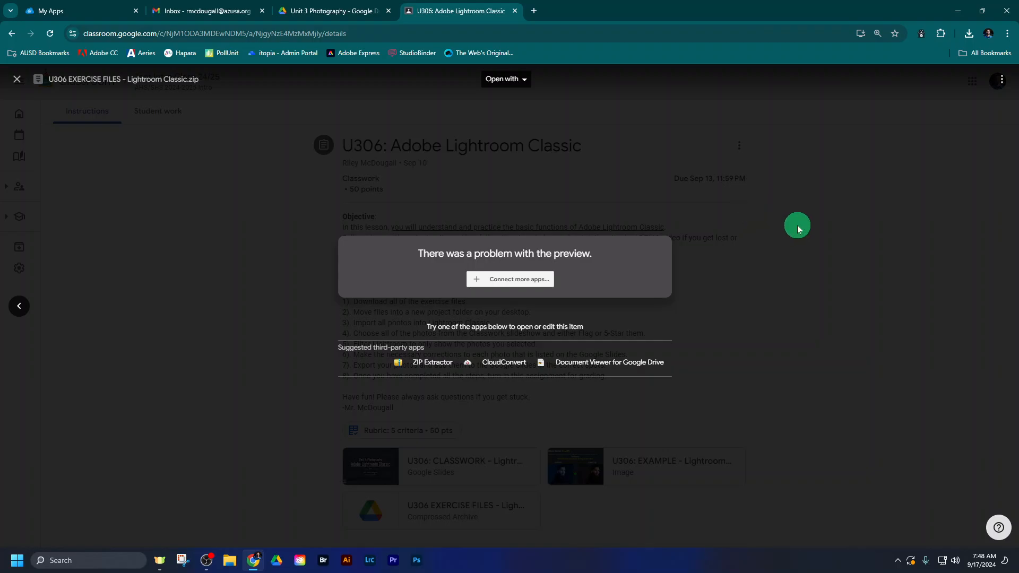
left_click(1001, 82)
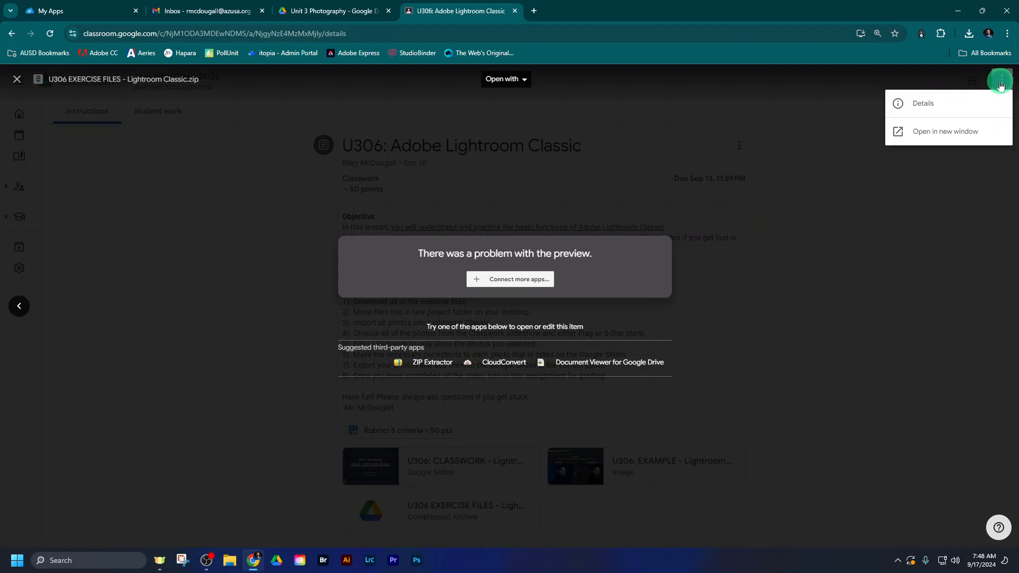
left_click(977, 132)
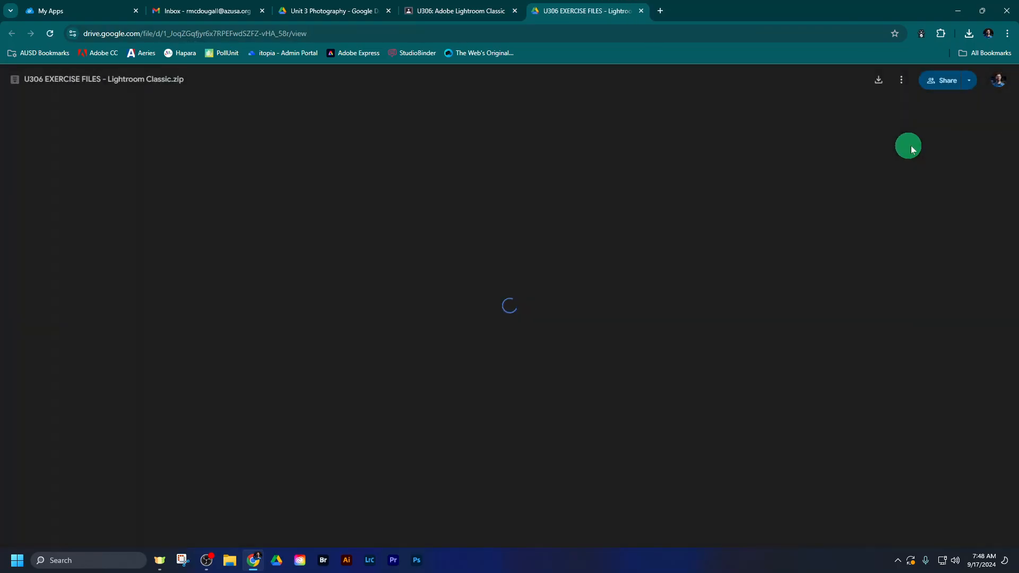
left_click(875, 83)
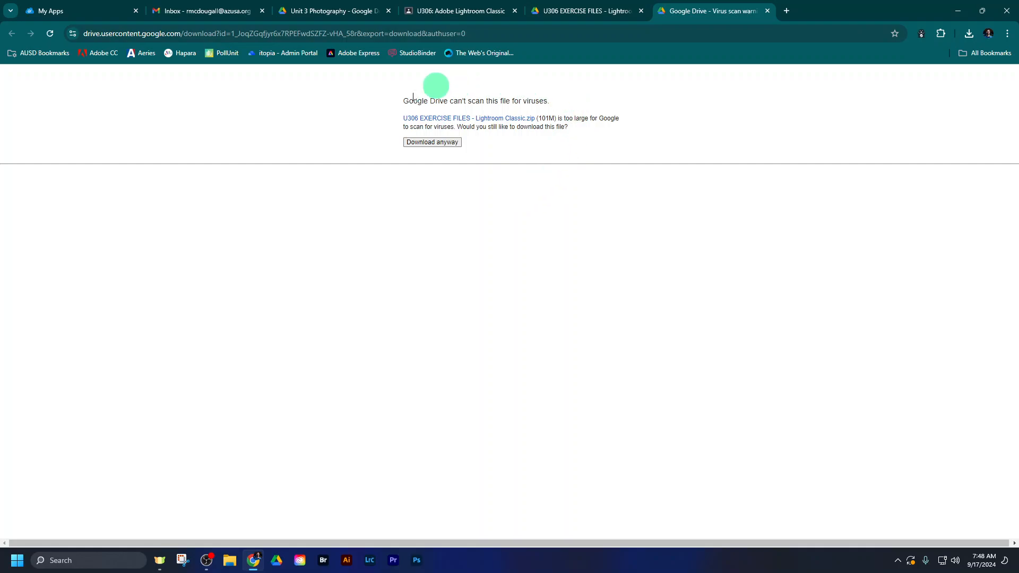
left_click(440, 143)
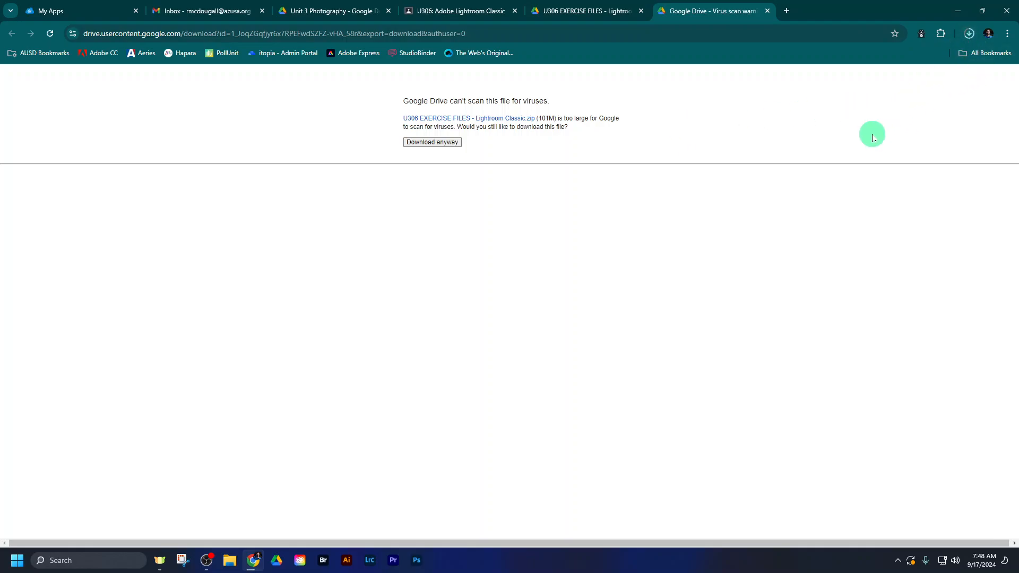
left_click(768, 12)
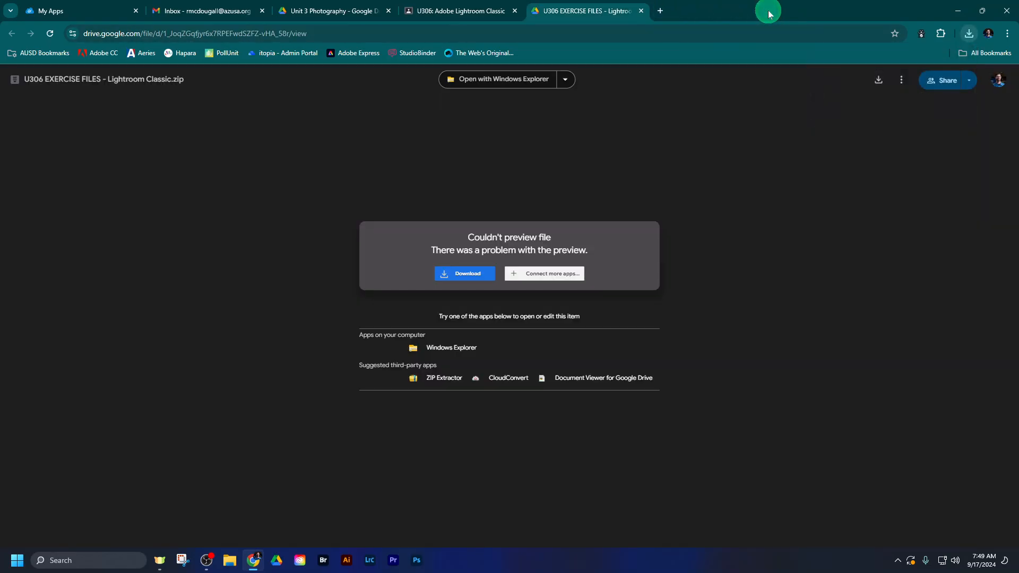
left_click(642, 10)
left_click(811, 207)
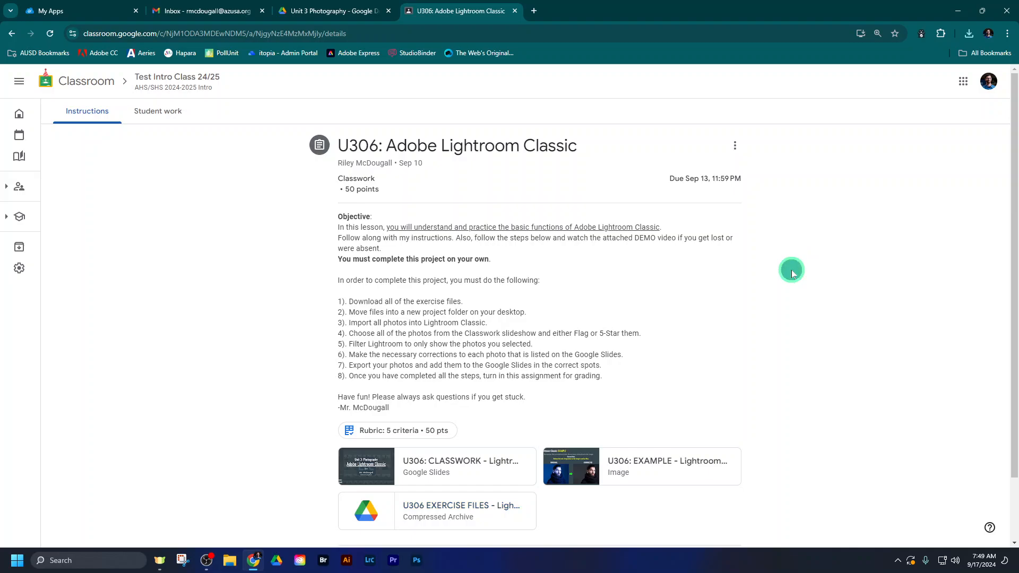
Extract the U306 EXERCISE FILES - Lightroom Classic zip in the Downloads folder to the default destination.
left_click(229, 560)
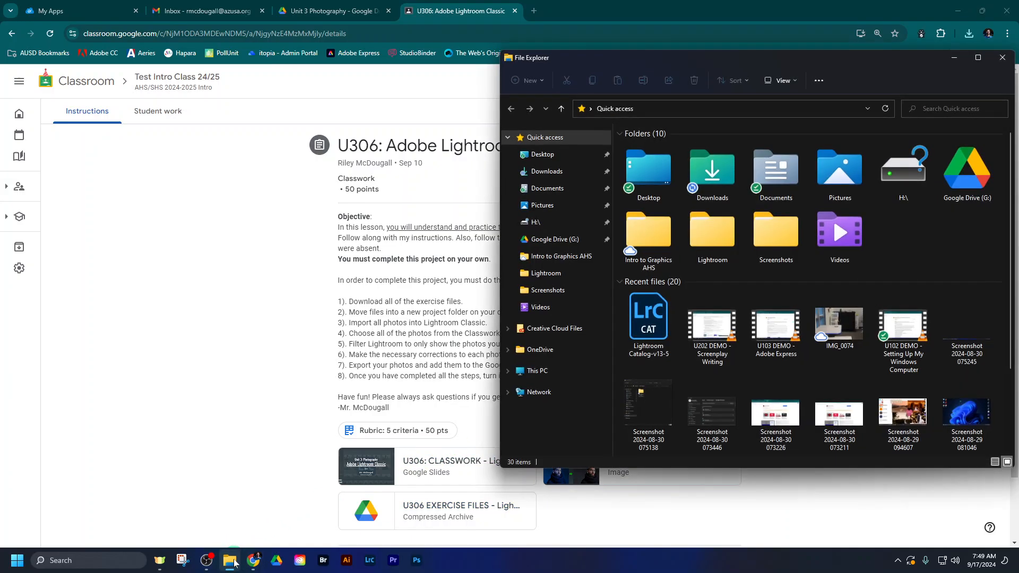
double_click(713, 182)
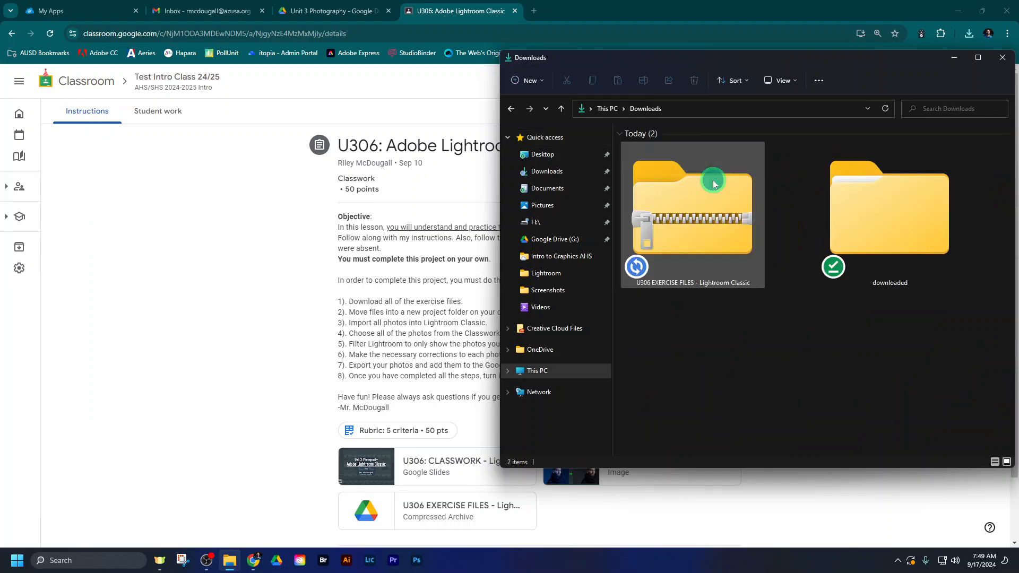
right_click(691, 220)
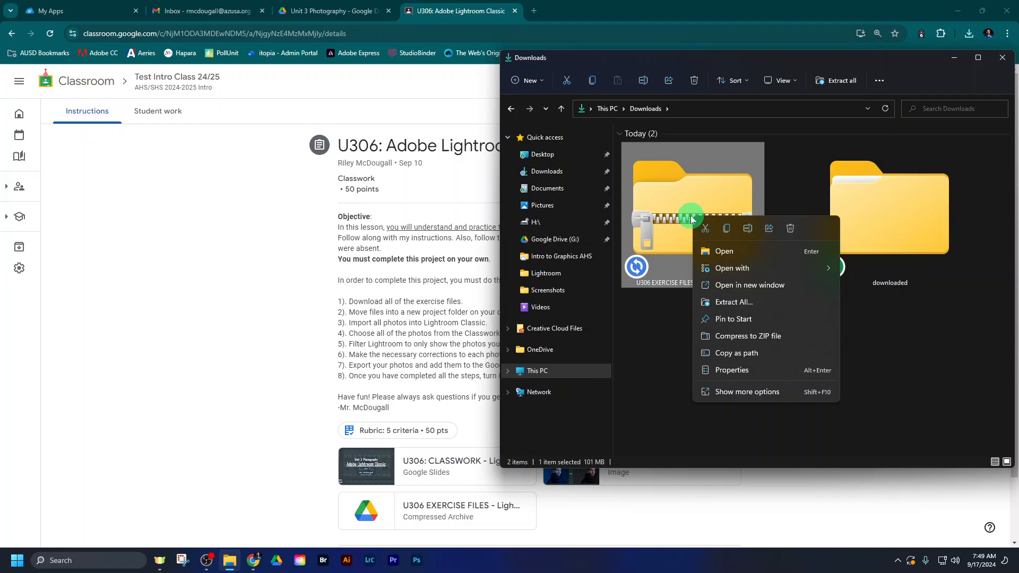
left_click(716, 302)
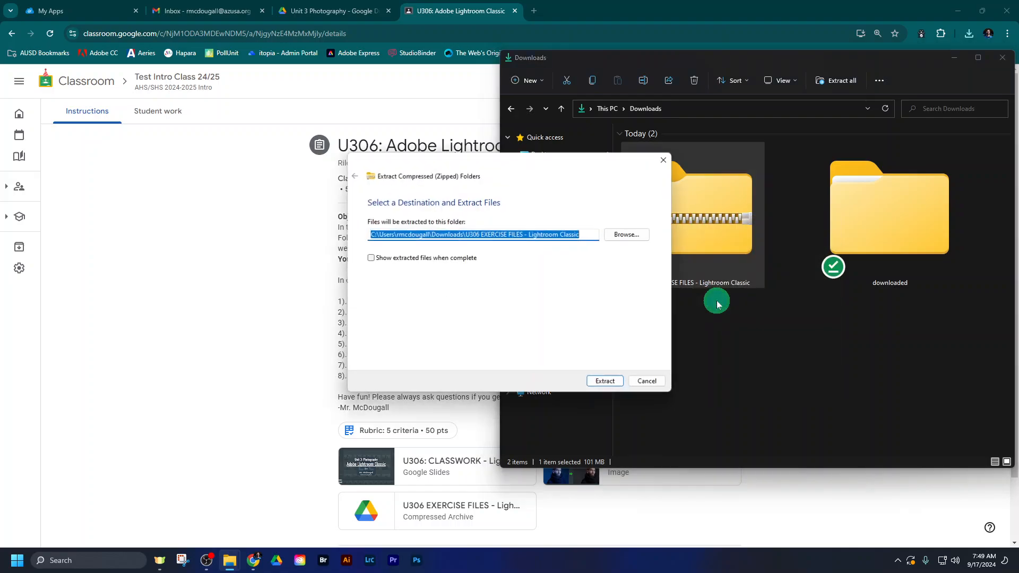
left_click(617, 380)
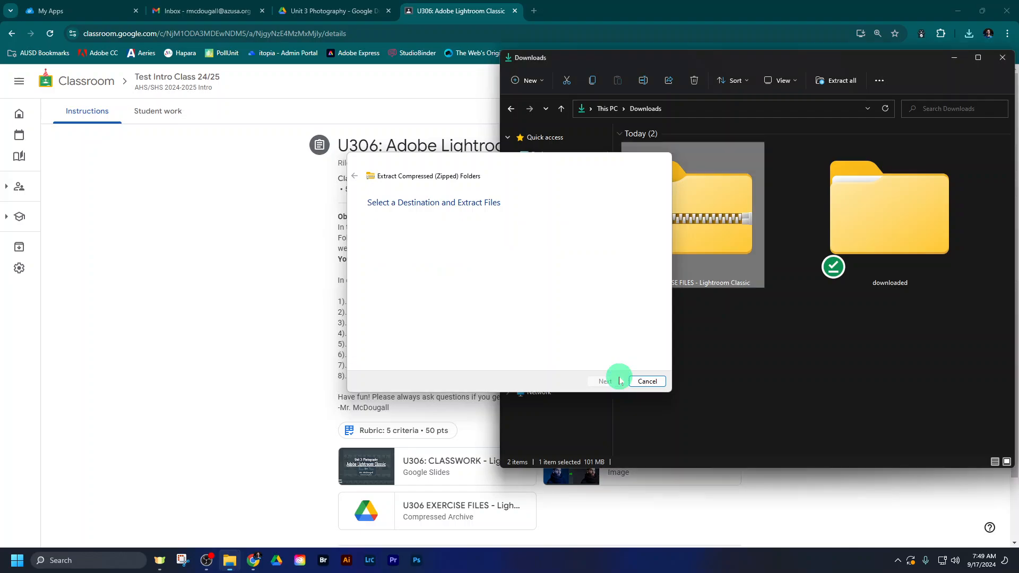
left_click(683, 391)
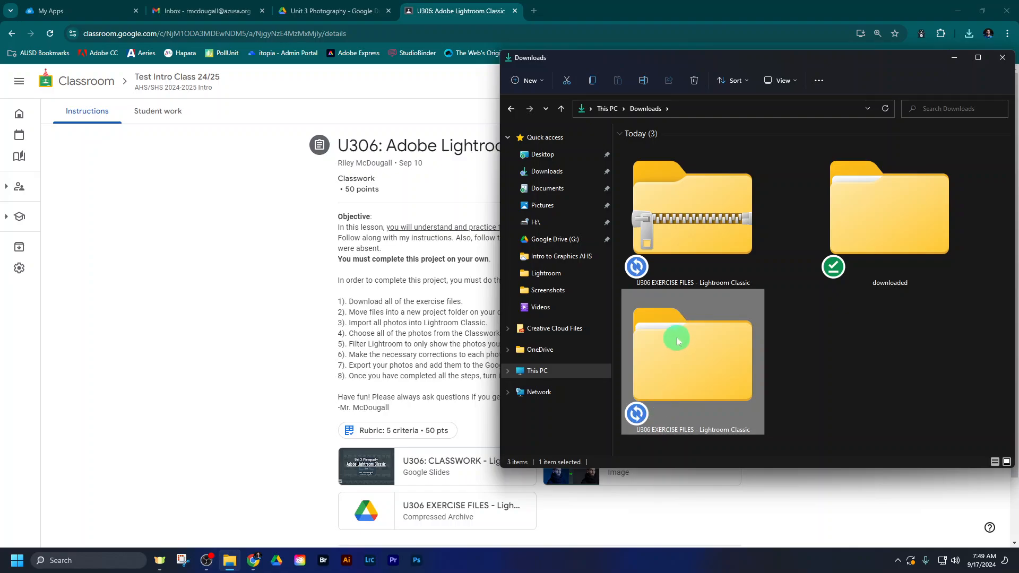
Open a second File Explorer window beside Downloads and go to the Intro to Graphics folder in Google Drive's My Drive.
right_click(234, 562)
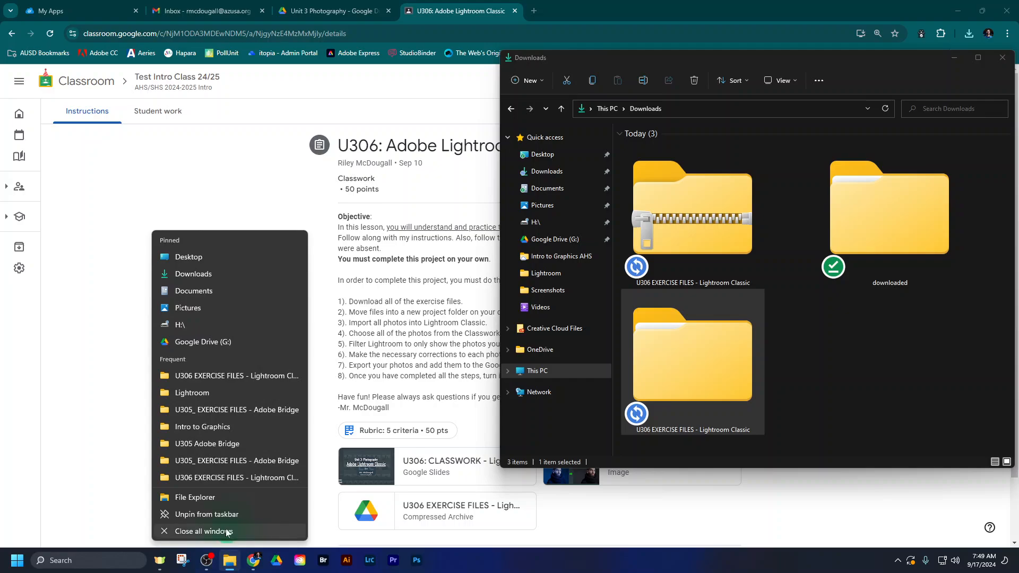
left_click(219, 501)
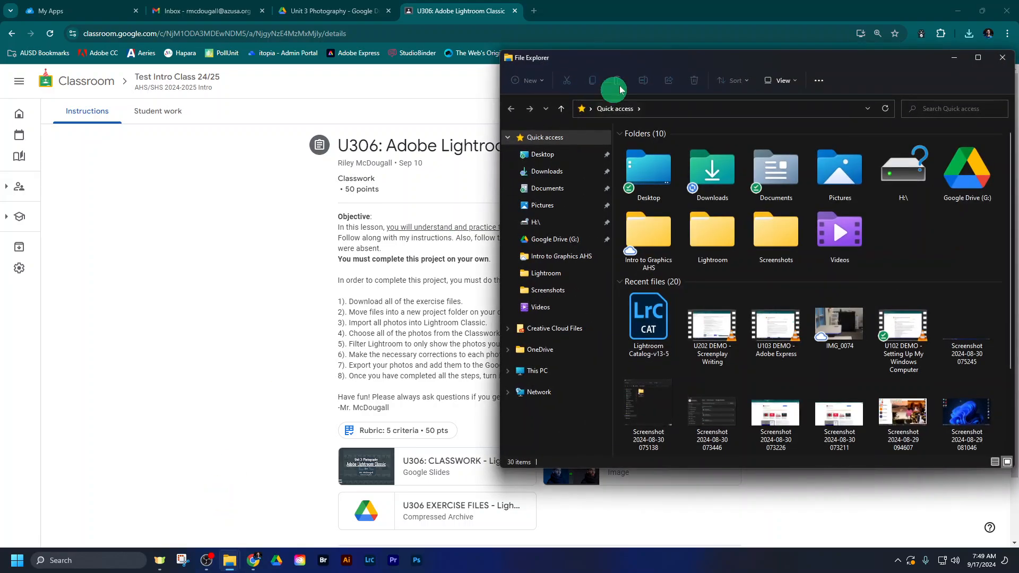
left_click_drag(671, 64, 153, 71)
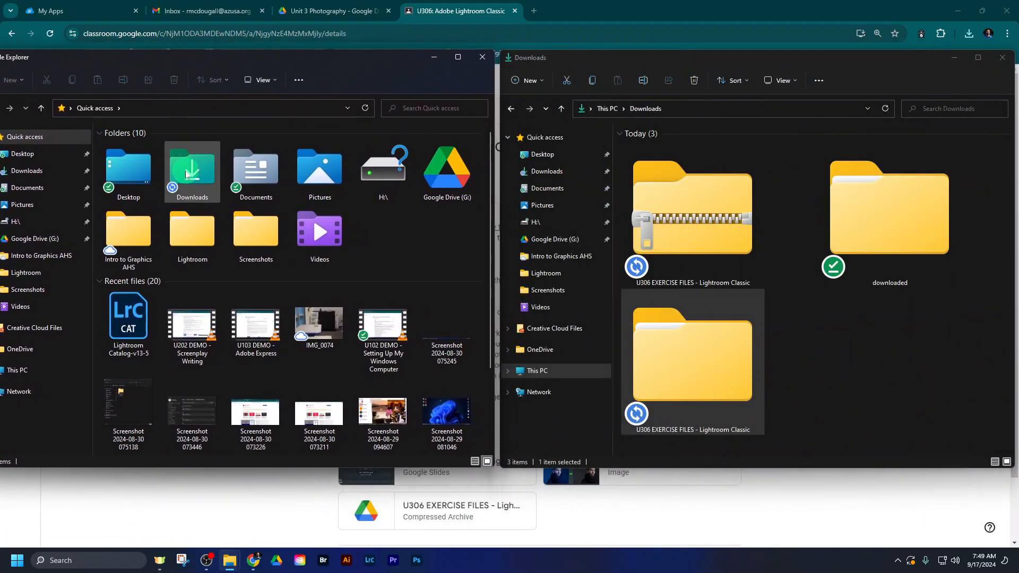
double_click(448, 171)
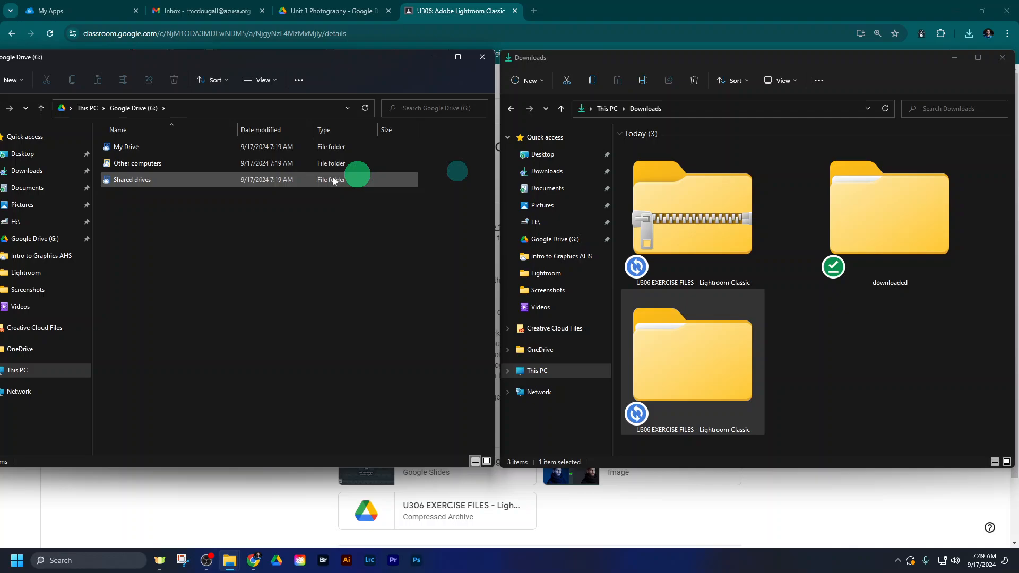
double_click(146, 148)
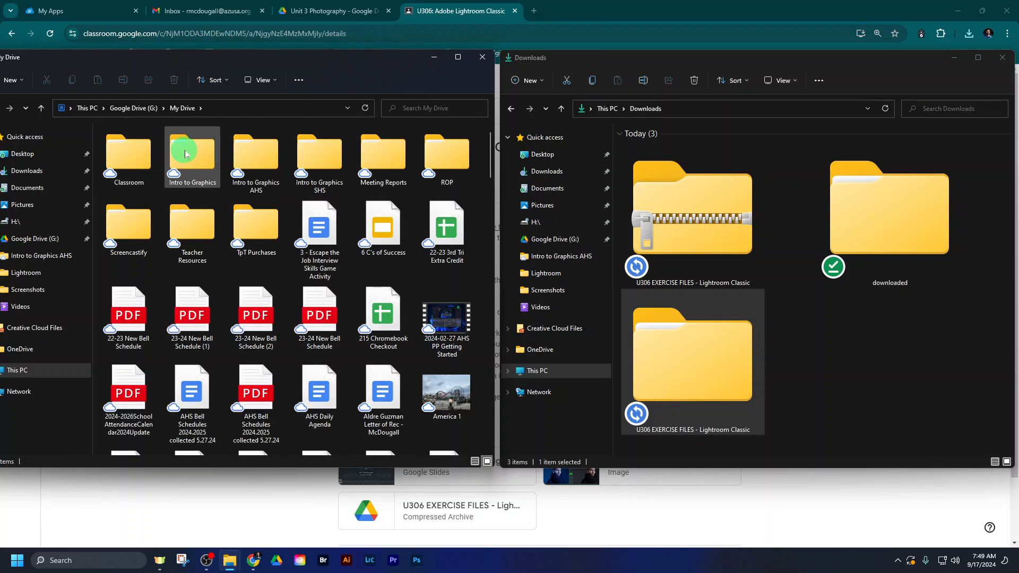
double_click(193, 157)
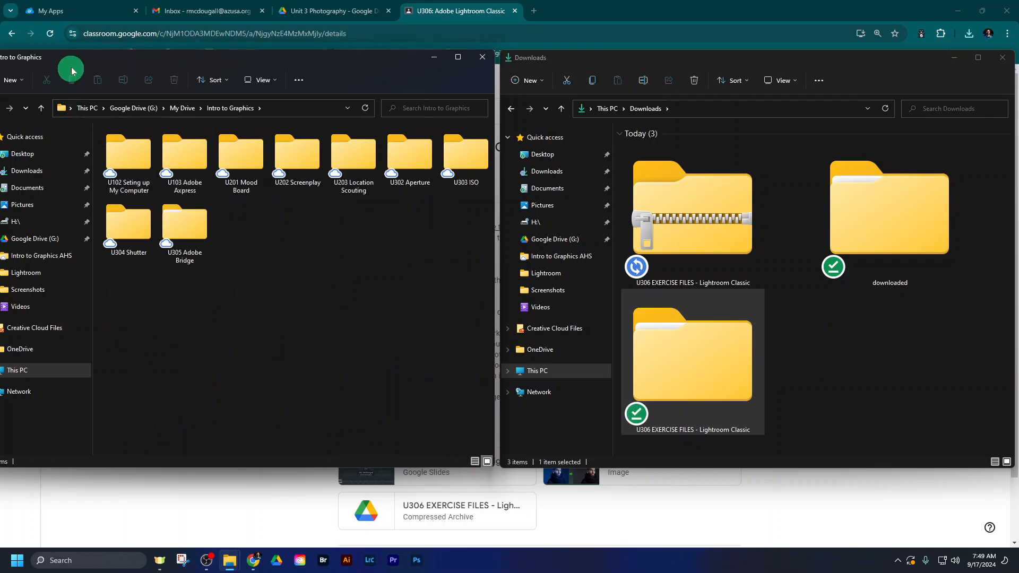
Create a new folder named U306 Lightroom Classic inside Intro to Graphics.
left_click(12, 80)
left_click(26, 104)
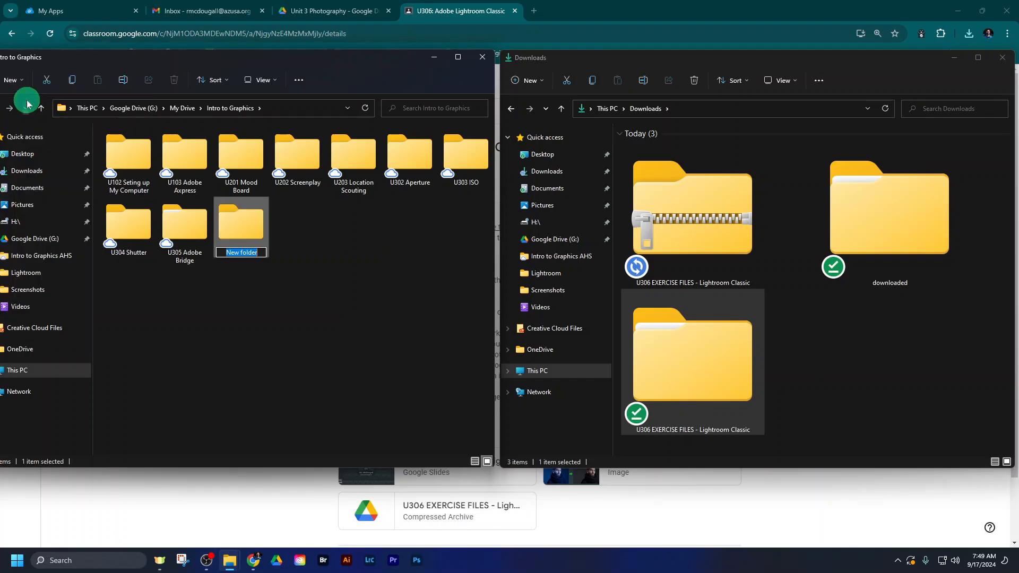
type("U3")
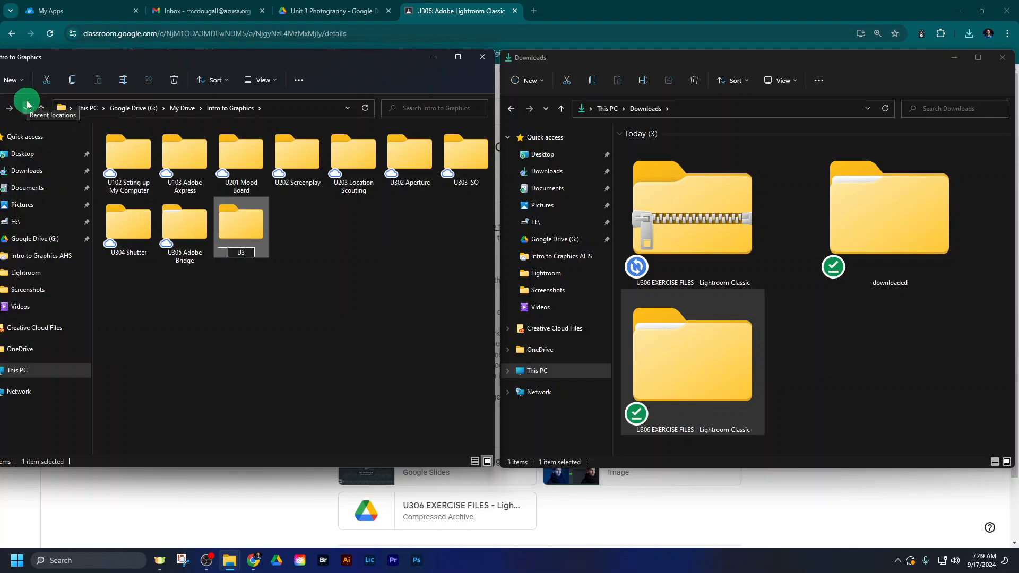
type("06 Lightroom Classic")
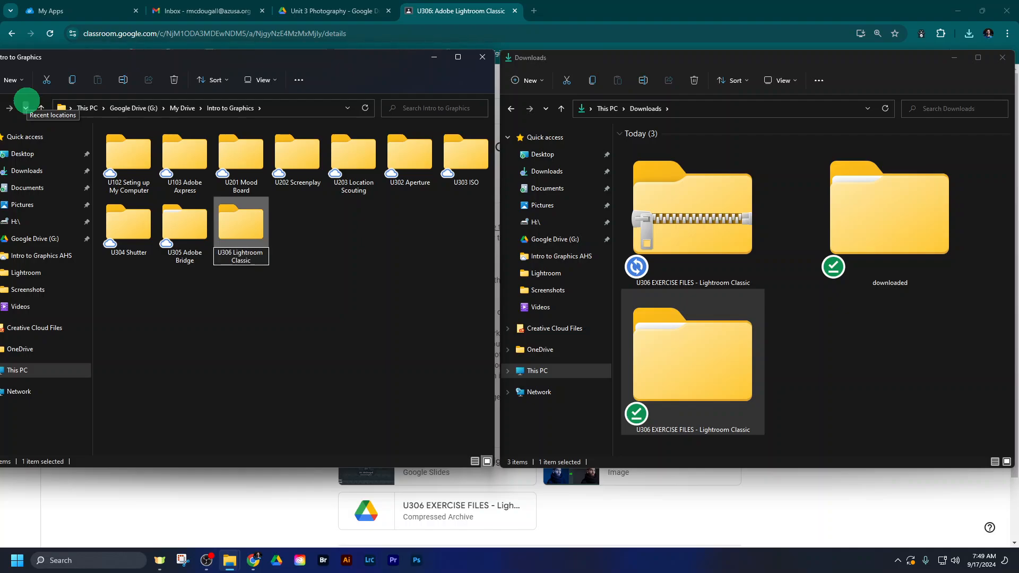
key("Return")
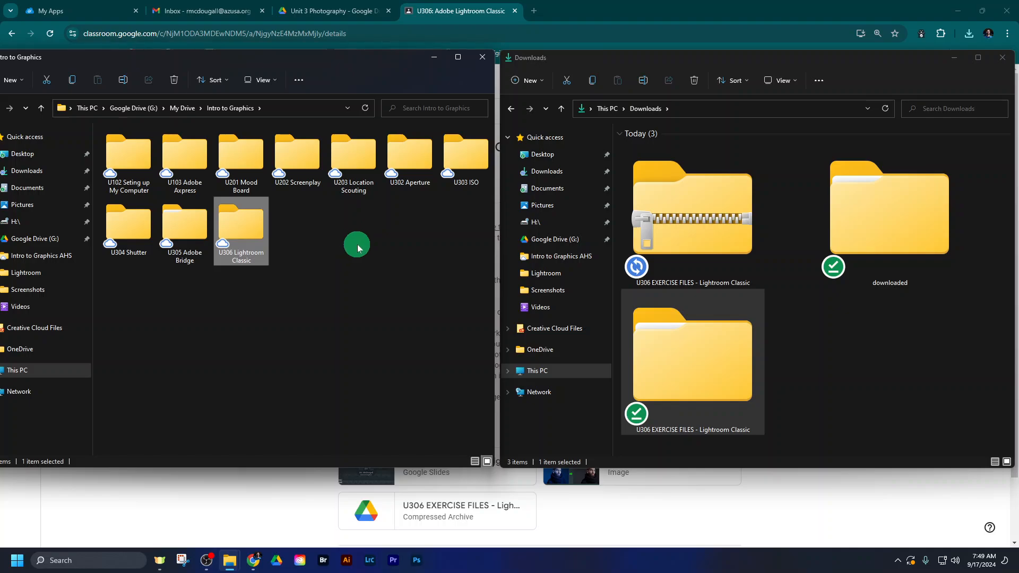
Place the extracted exercise files folder from Downloads into the U306 Lightroom Classic folder.
left_click_drag(681, 366, 240, 227)
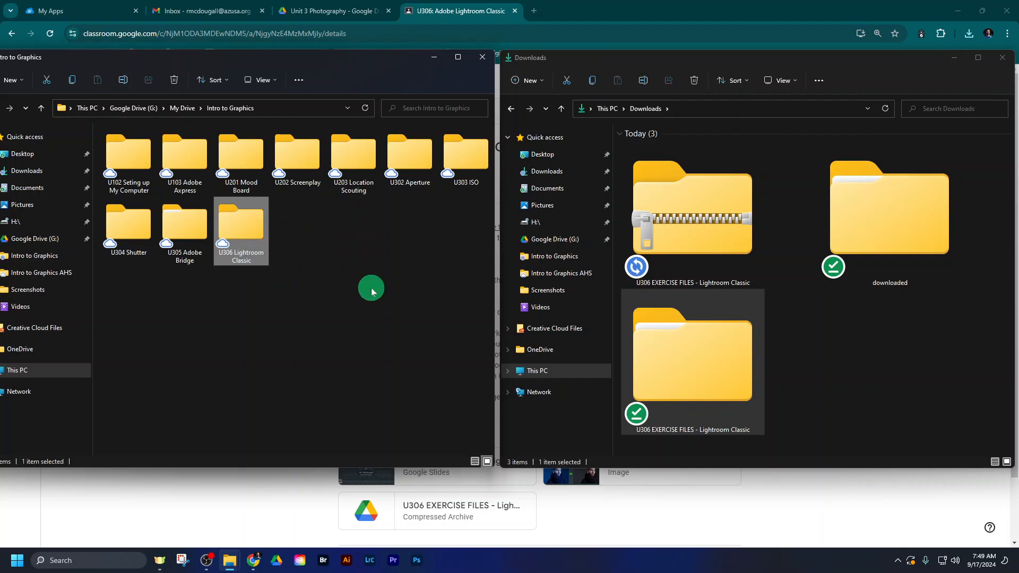
left_click(782, 308)
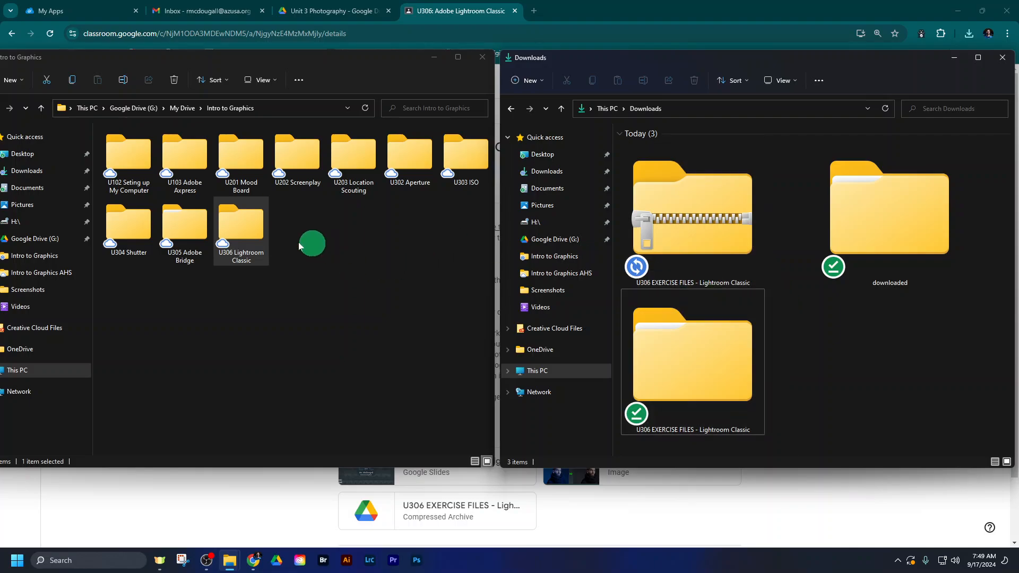
left_click(249, 227)
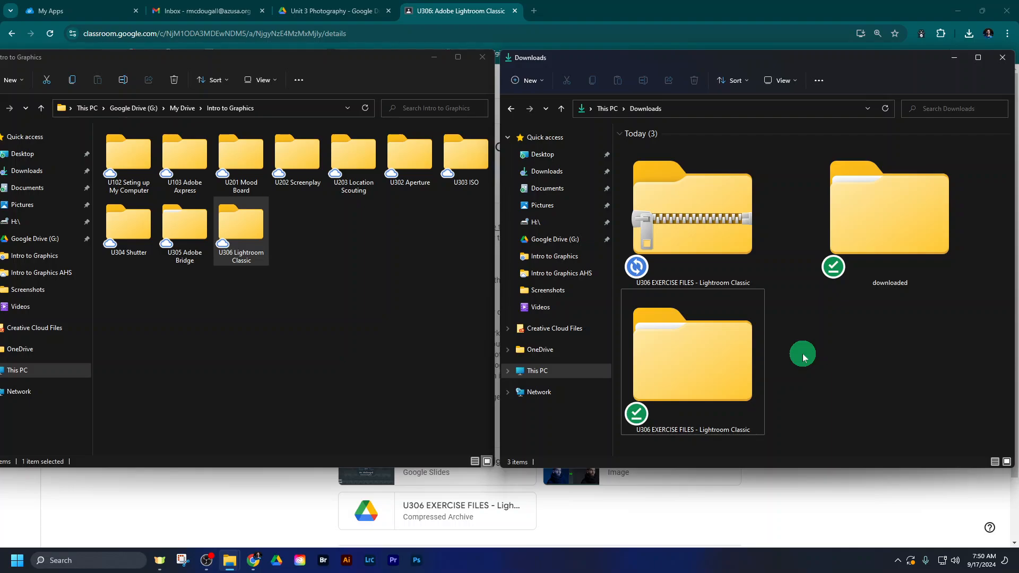
Return to the Classroom assignment in the browser and launch Adobe Lightroom Classic.
key("alt+Tab")
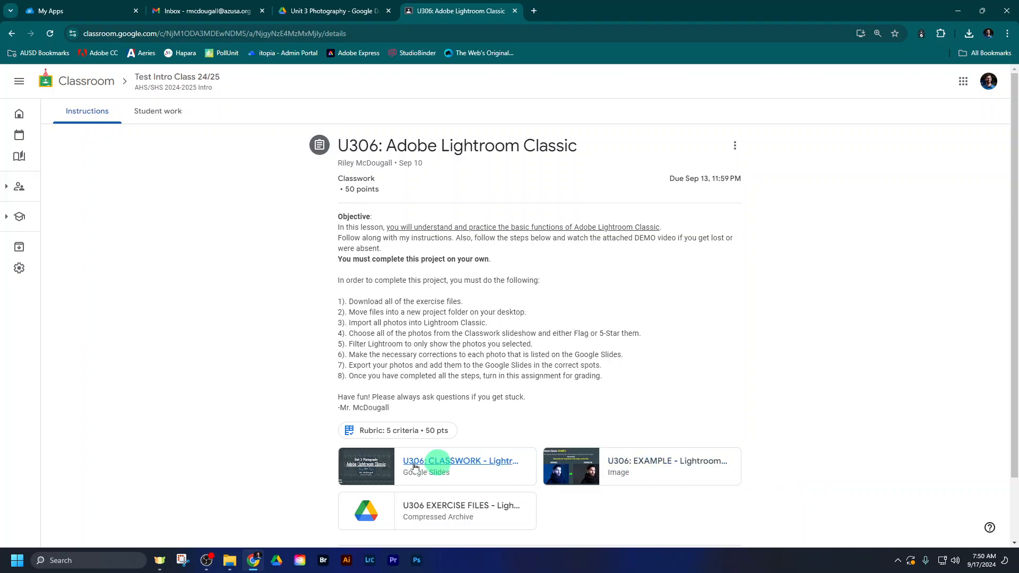
left_click(369, 563)
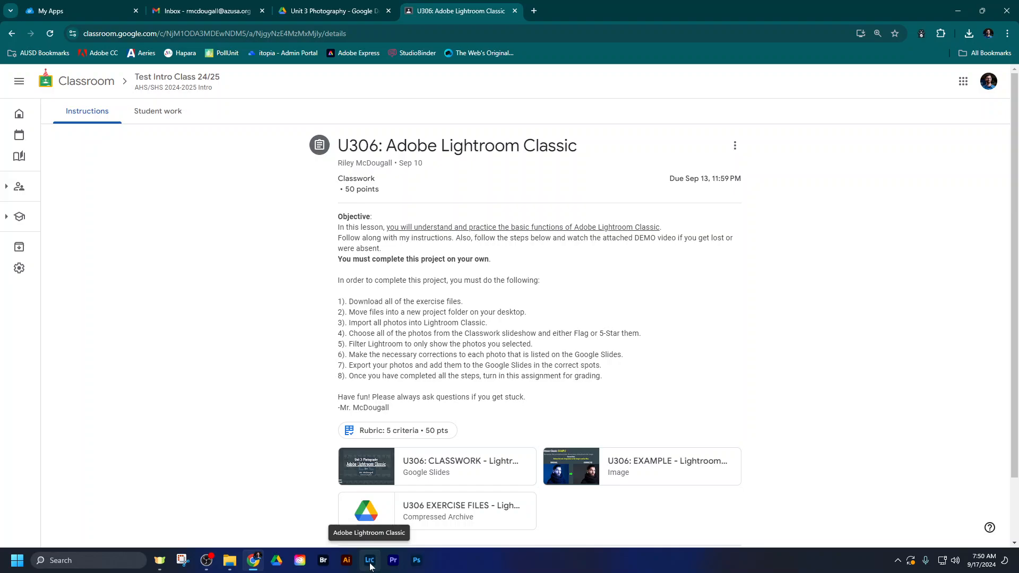
left_click(370, 563)
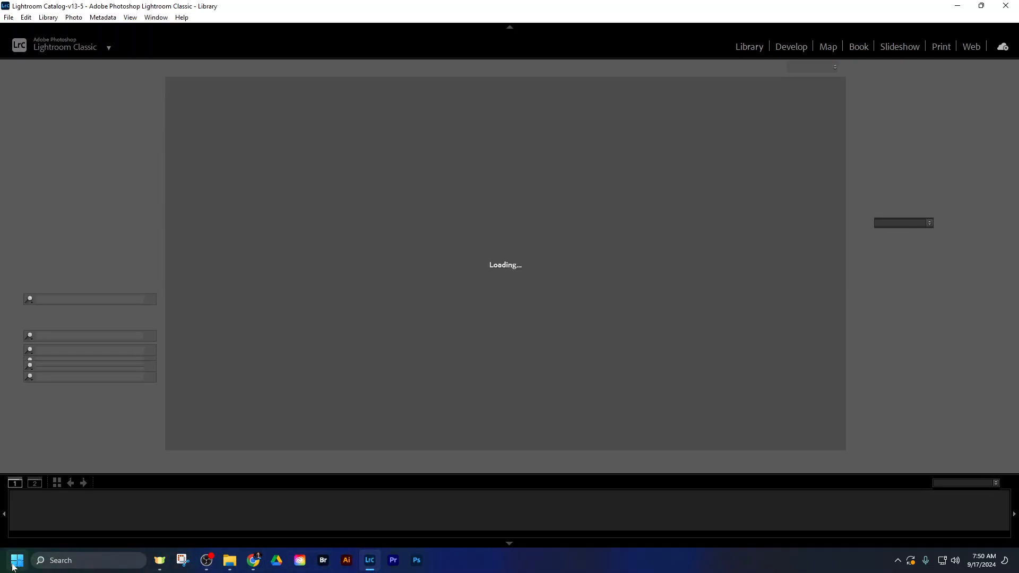
Look through the full list of installed apps in Windows for Adobe Lightroom Classic.
left_click(13, 564)
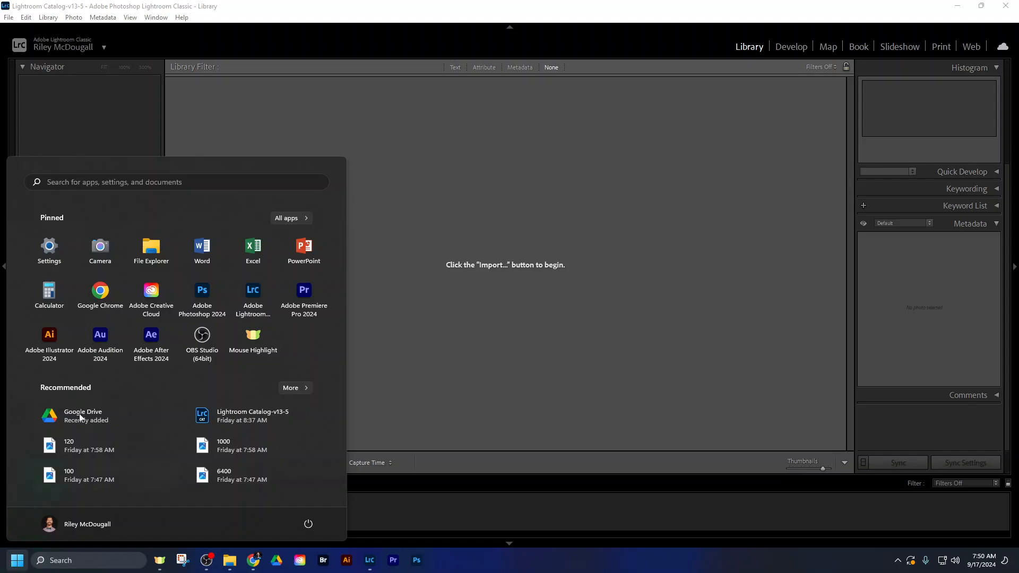
left_click(277, 222)
scroll(149, 329, "down", 3)
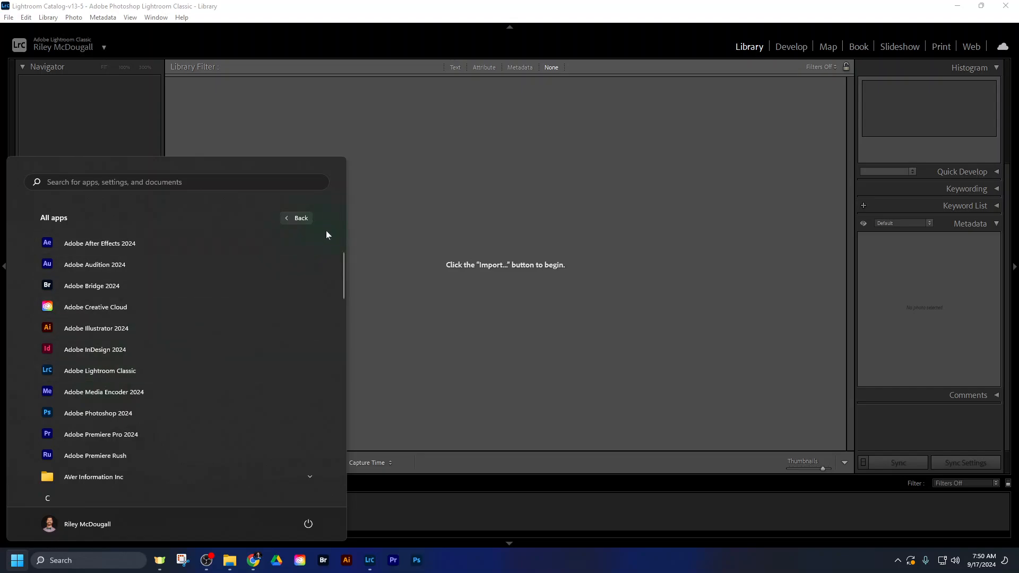
Start importing photos and videos in Lightroom Classic and browse My Drive on Google Drive (G:) as the source.
left_click(463, 17)
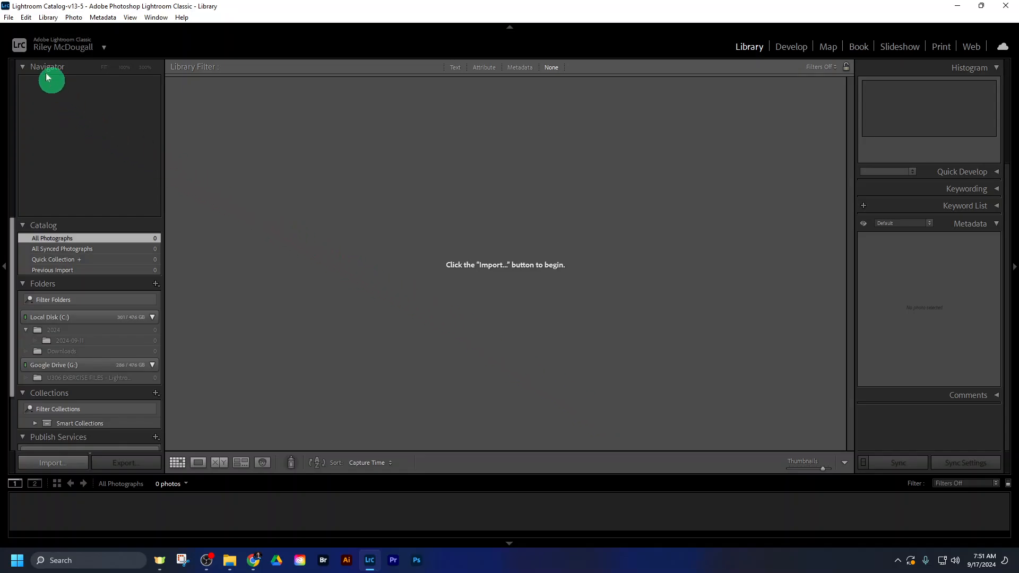
left_click(8, 17)
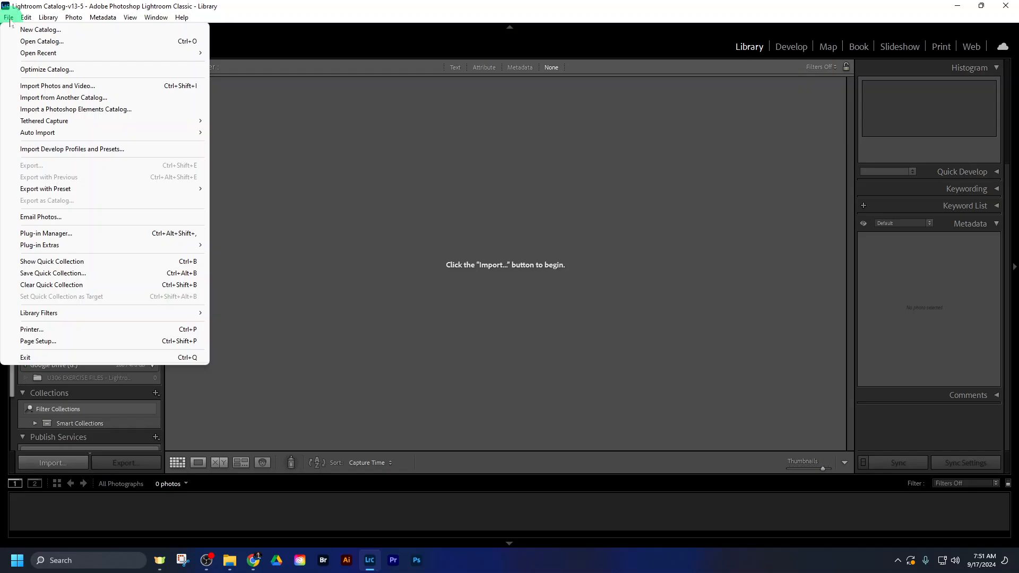
left_click(44, 86)
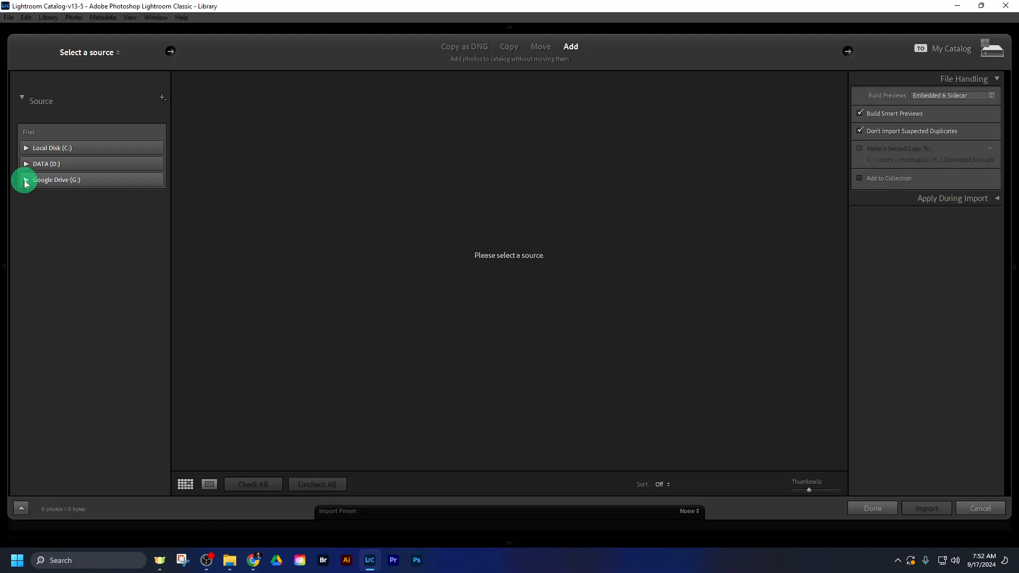
left_click(51, 180)
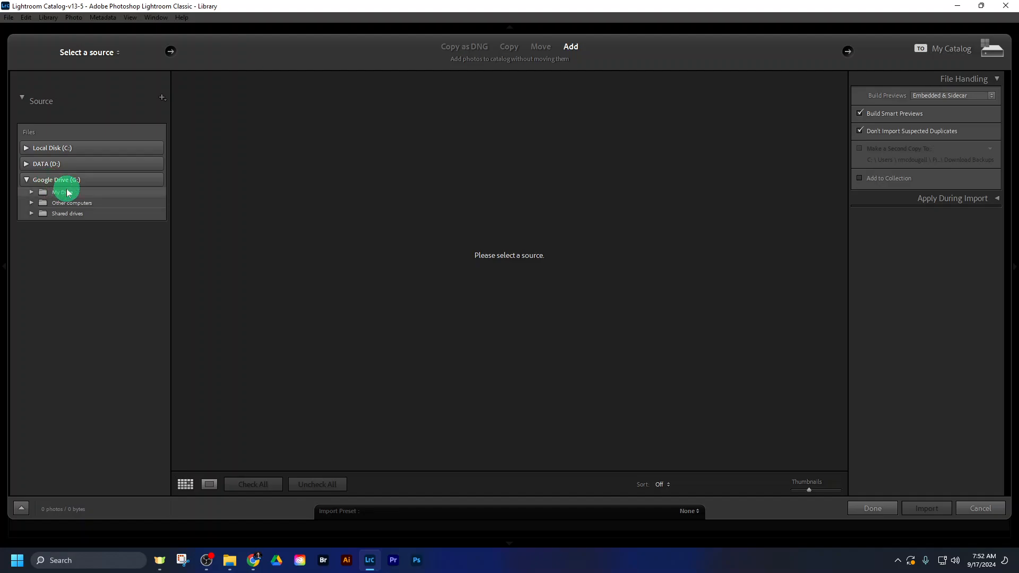
left_click(68, 193)
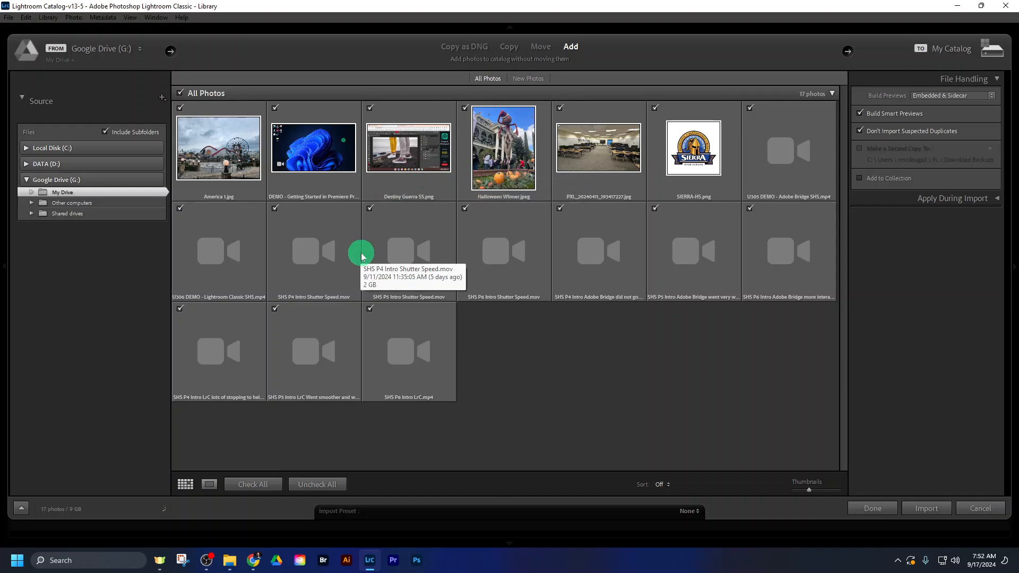
Choose the U306 EXERCISE FILES folder inside My Drive, Intro to Graphics, U306 Lightroom Classic as the import source.
left_click(27, 183)
left_click(26, 183)
left_click(27, 183)
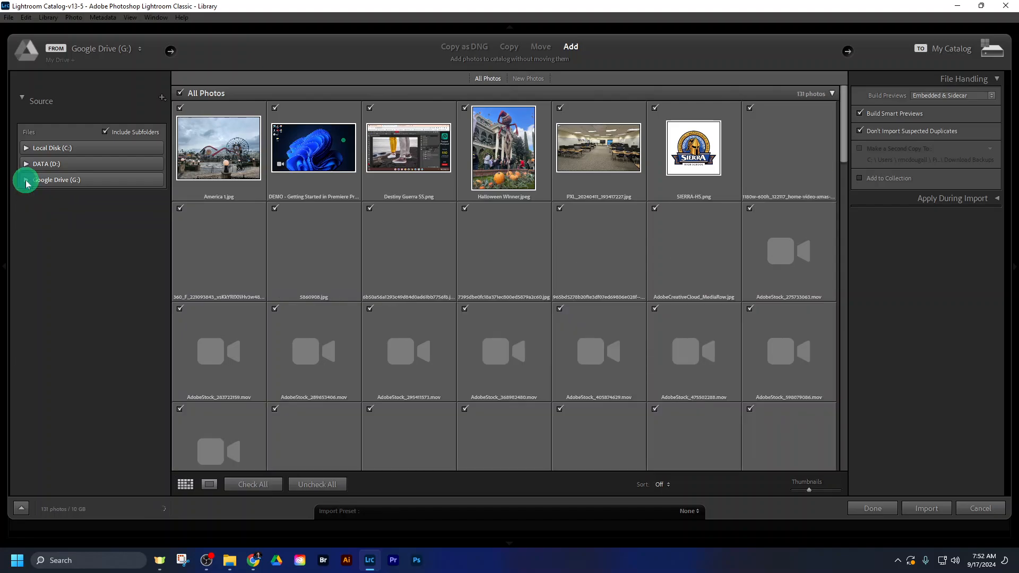
left_click(26, 180)
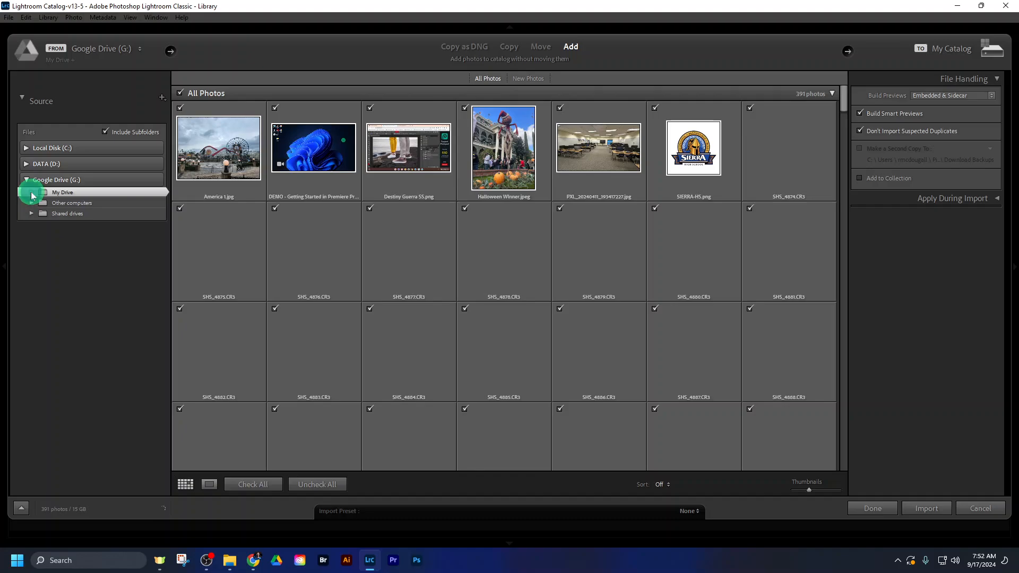
left_click(31, 194)
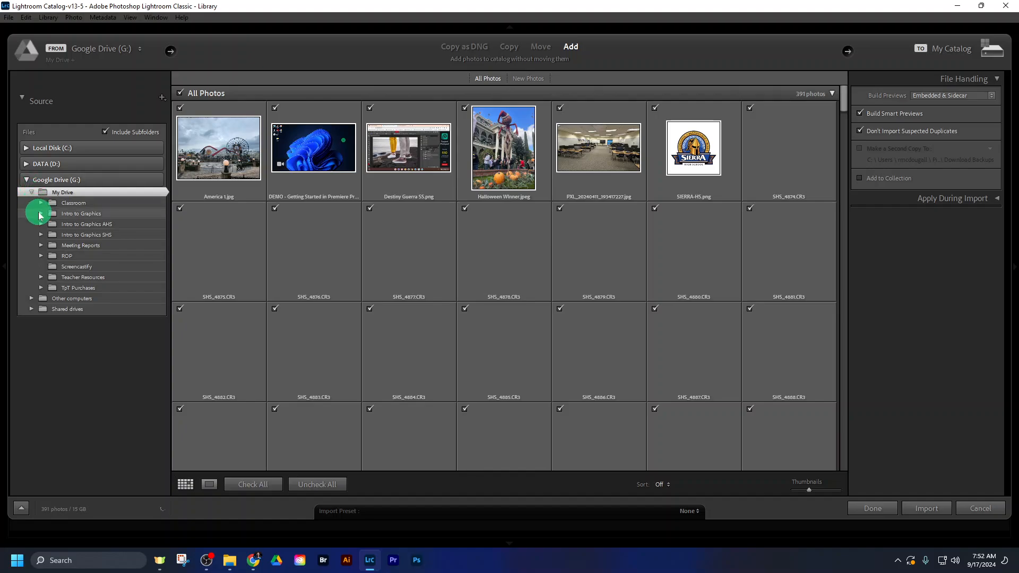
left_click(40, 214)
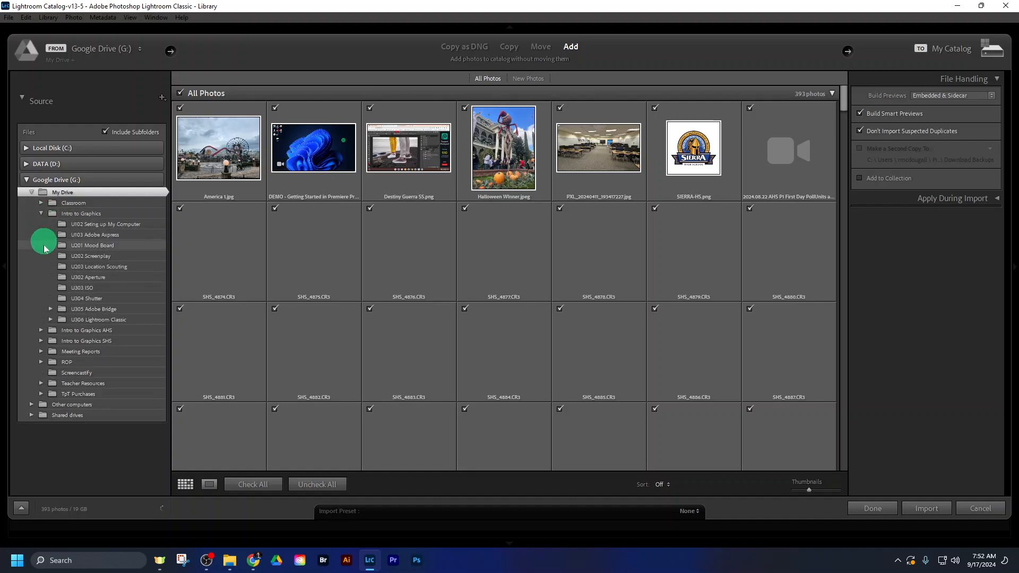
left_click(50, 320)
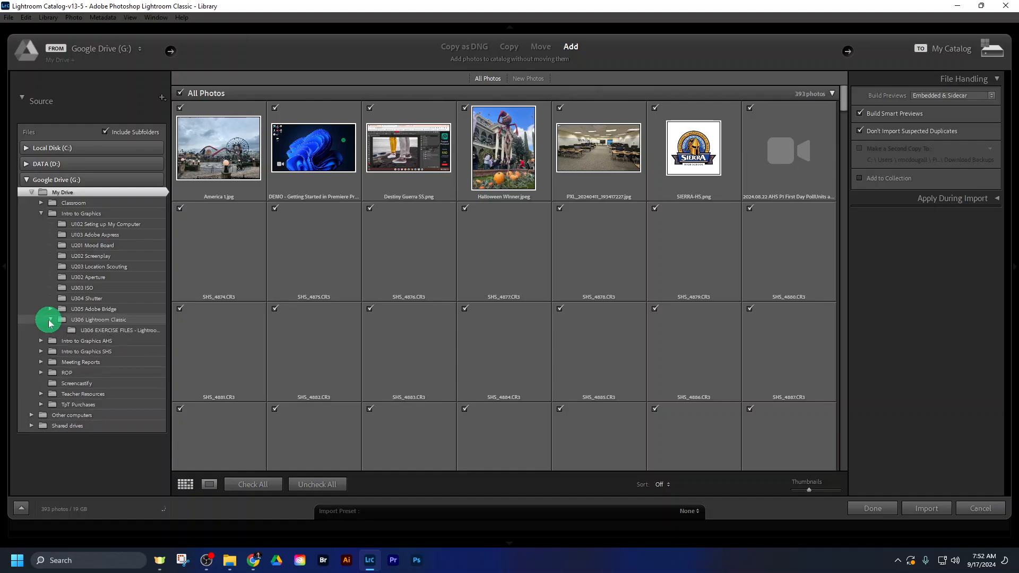
left_click(84, 333)
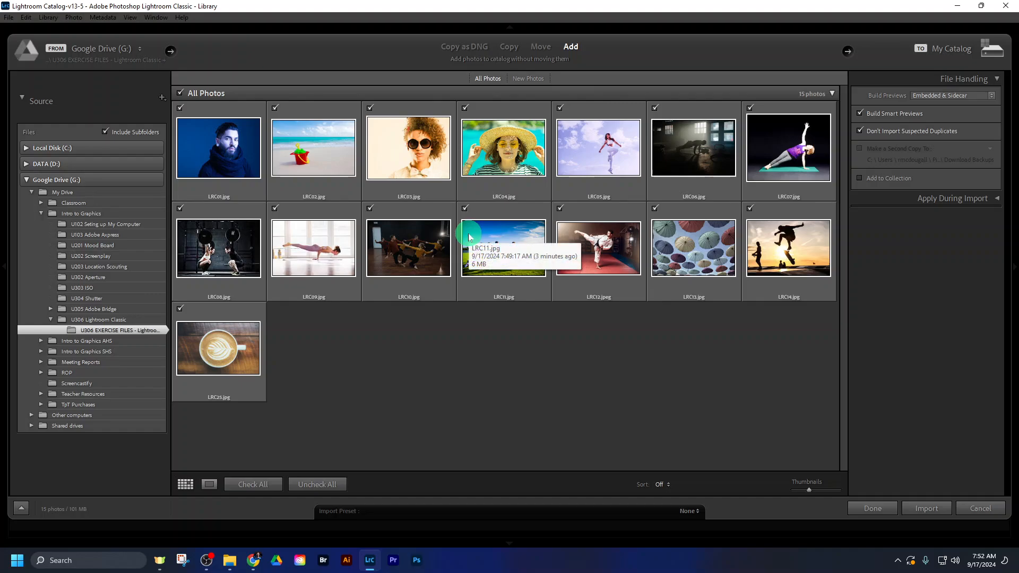
left_click(27, 148)
left_click(27, 148)
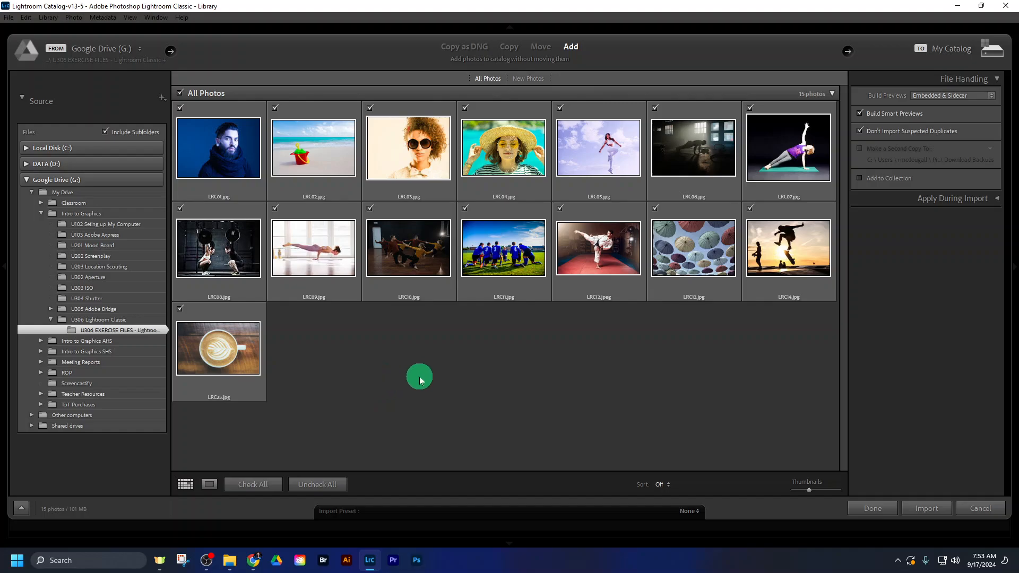
Examine the File Handling options for the import, including previews, Smart Previews and suspected duplicates.
left_click(997, 80)
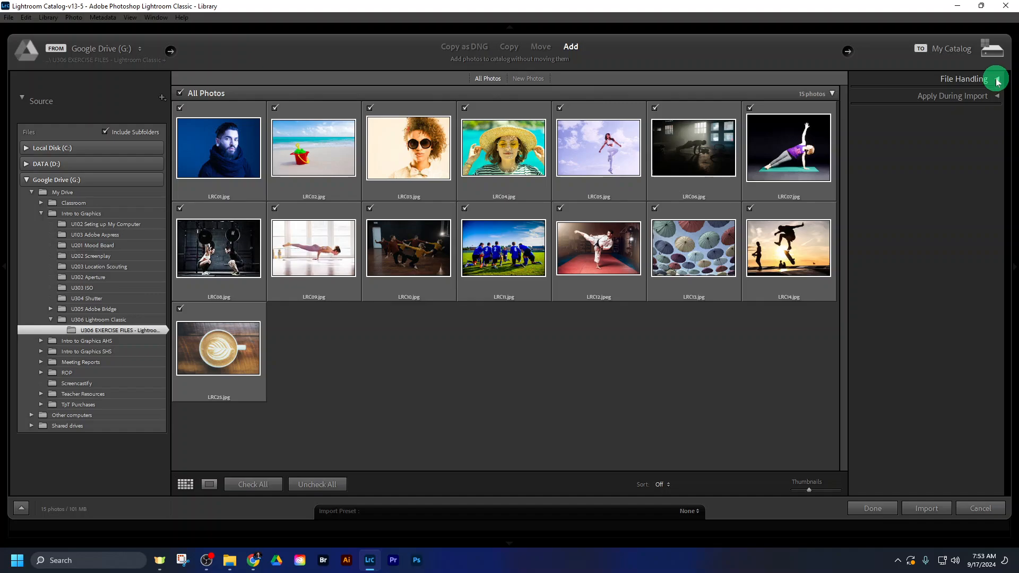
left_click(997, 80)
left_click(998, 80)
left_click(998, 81)
left_click(997, 80)
left_click(998, 80)
left_click(998, 80)
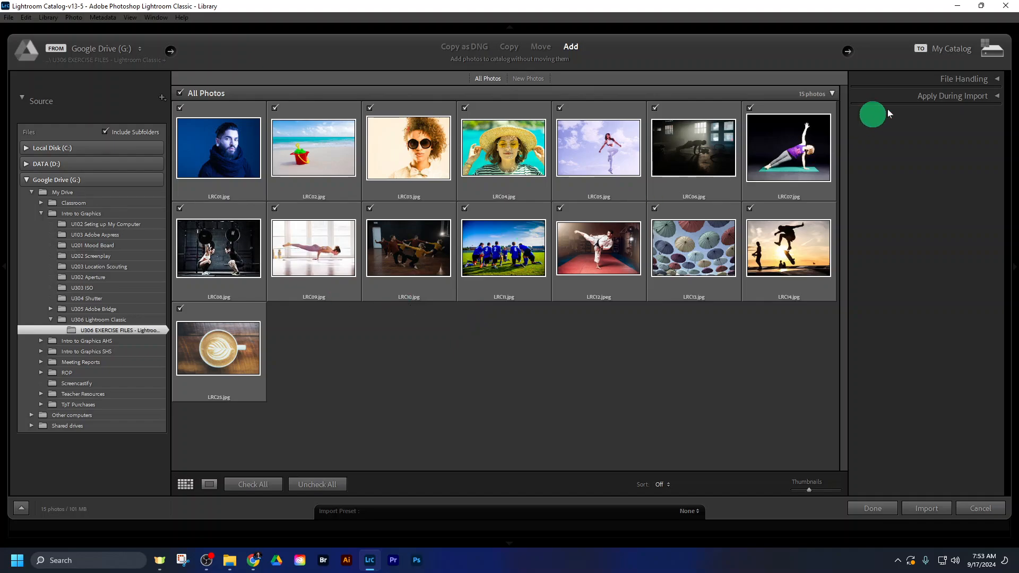
left_click(998, 80)
left_click(999, 81)
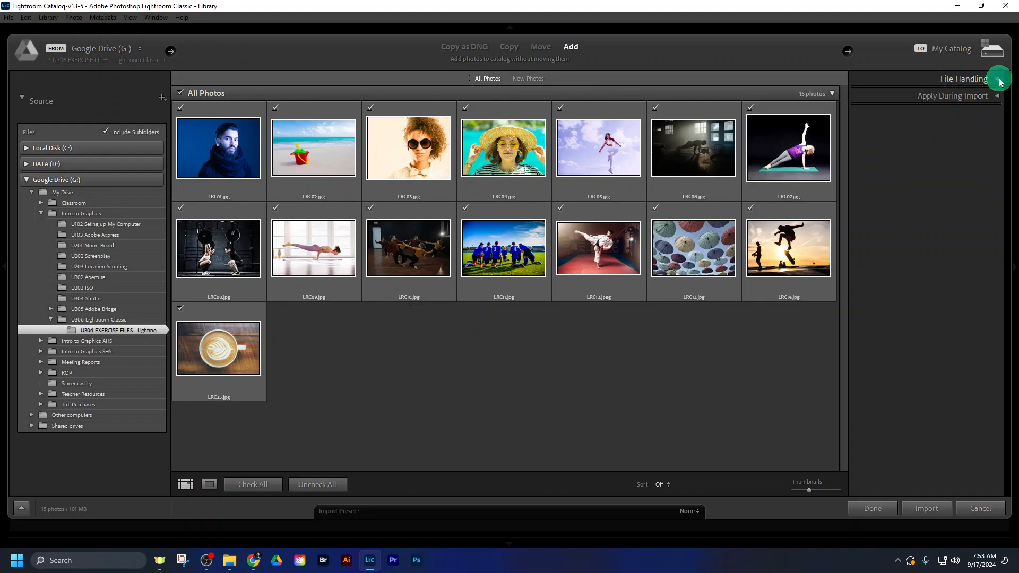
left_click(999, 80)
left_click(999, 80)
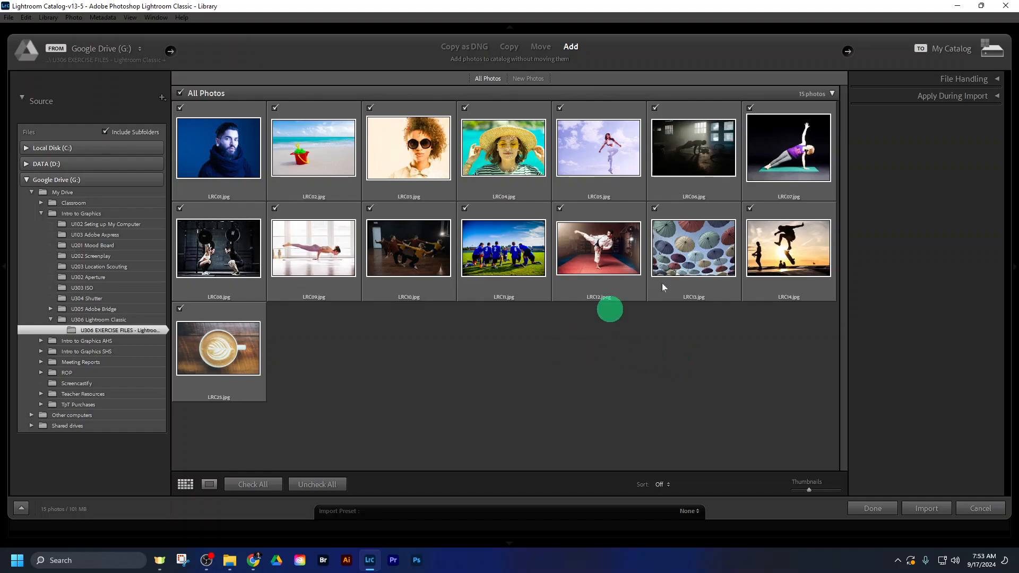
left_click(997, 80)
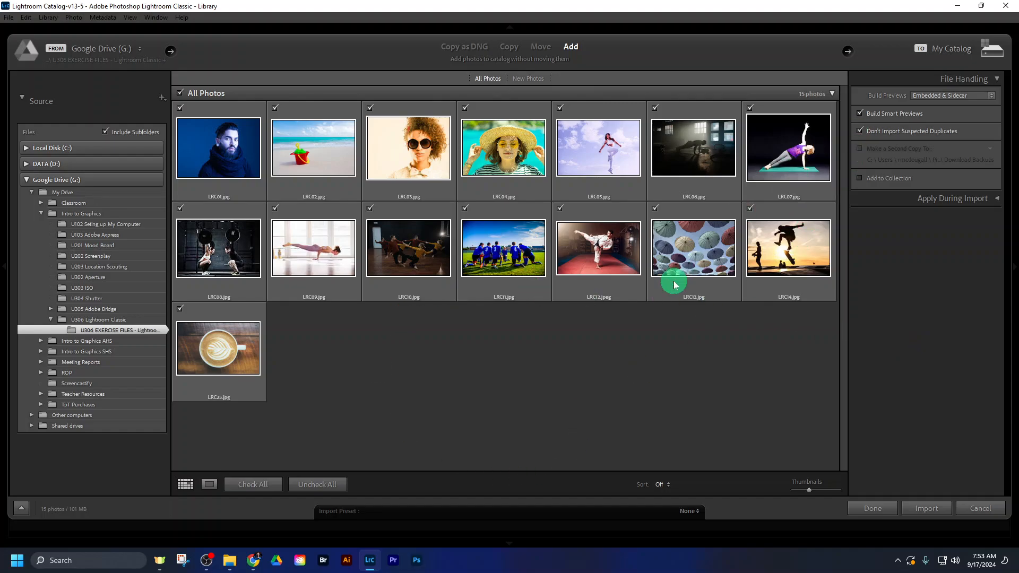
mouse_move(673, 281)
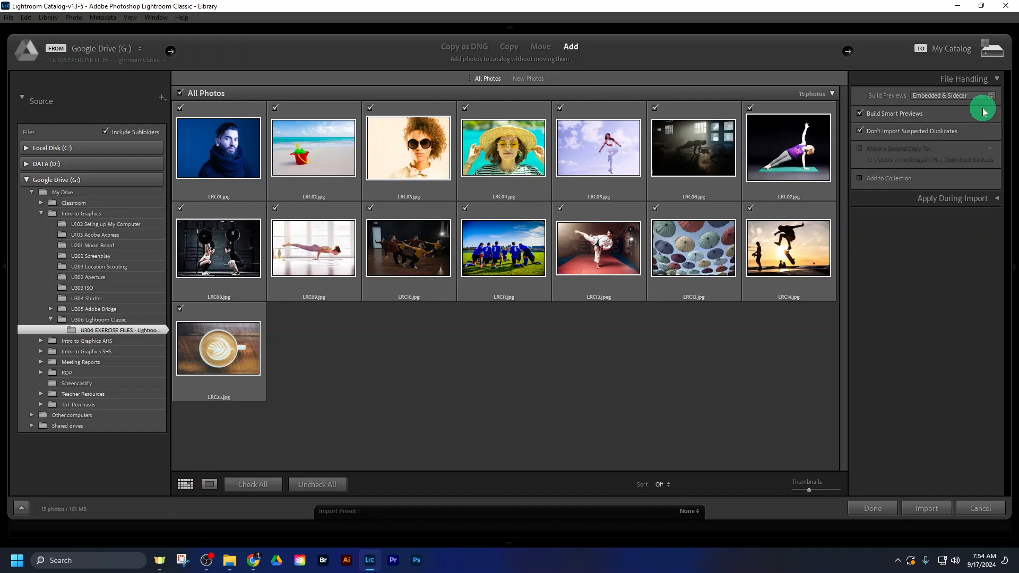
left_click(996, 80)
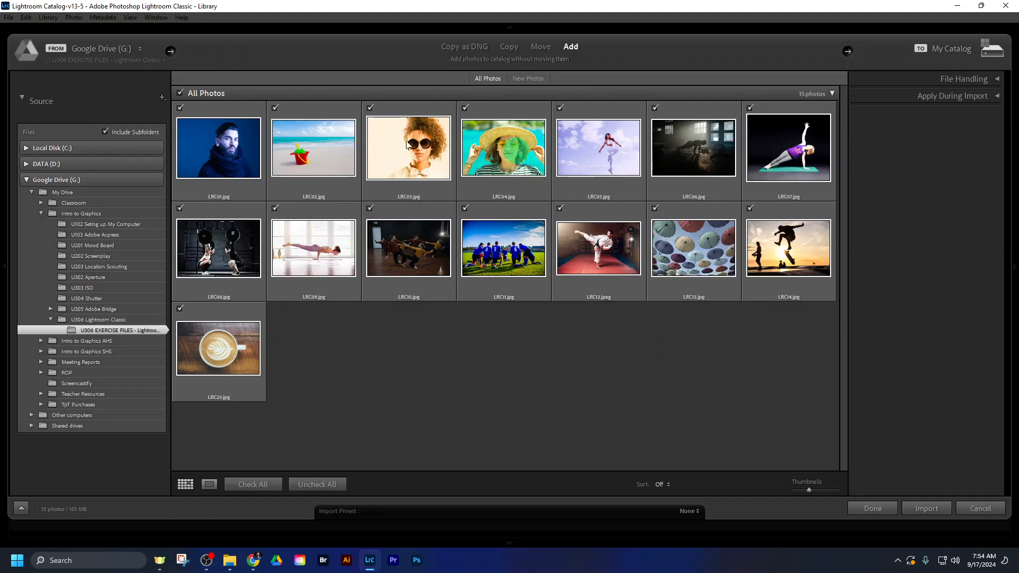
Import all the exercise photos into the catalog and shrink the grid thumbnails so every photo fits in view.
left_click(927, 508)
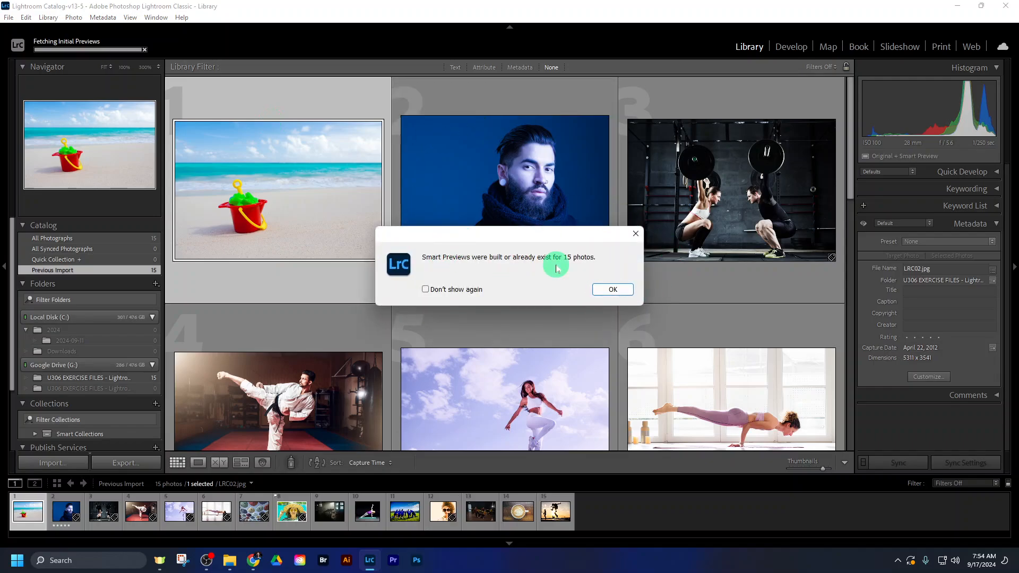
left_click(610, 291)
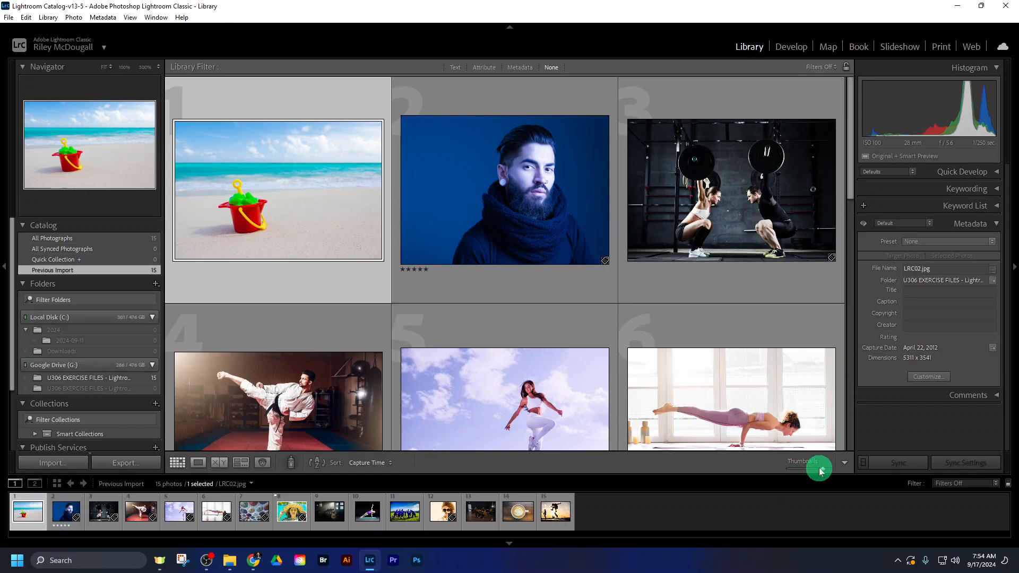
left_click_drag(820, 470, 806, 470)
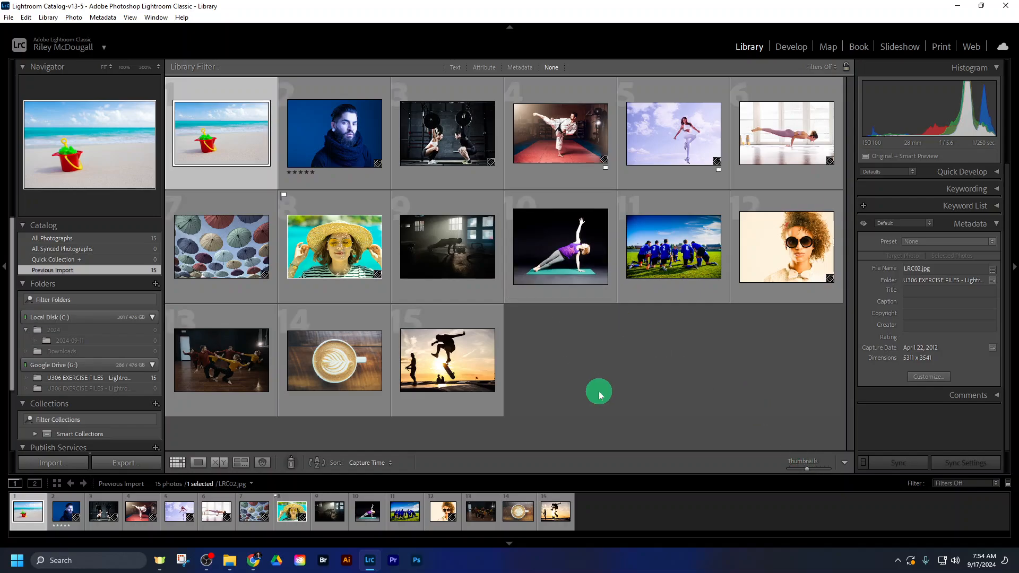
left_click(589, 389)
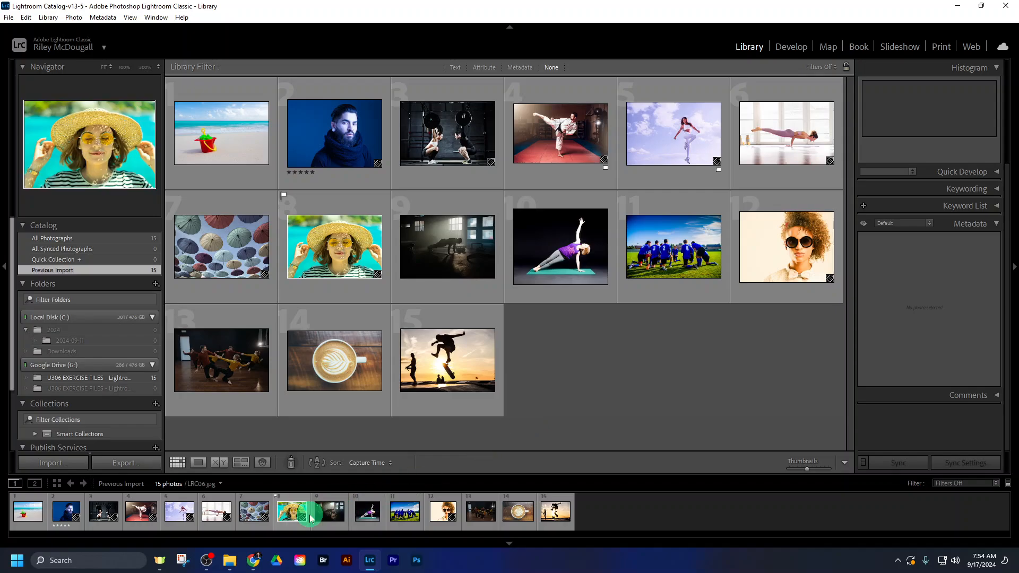
Open the U306: CLASSWORK slideshow from the Classroom assignment in the browser and read its objectives and steps.
left_click(254, 560)
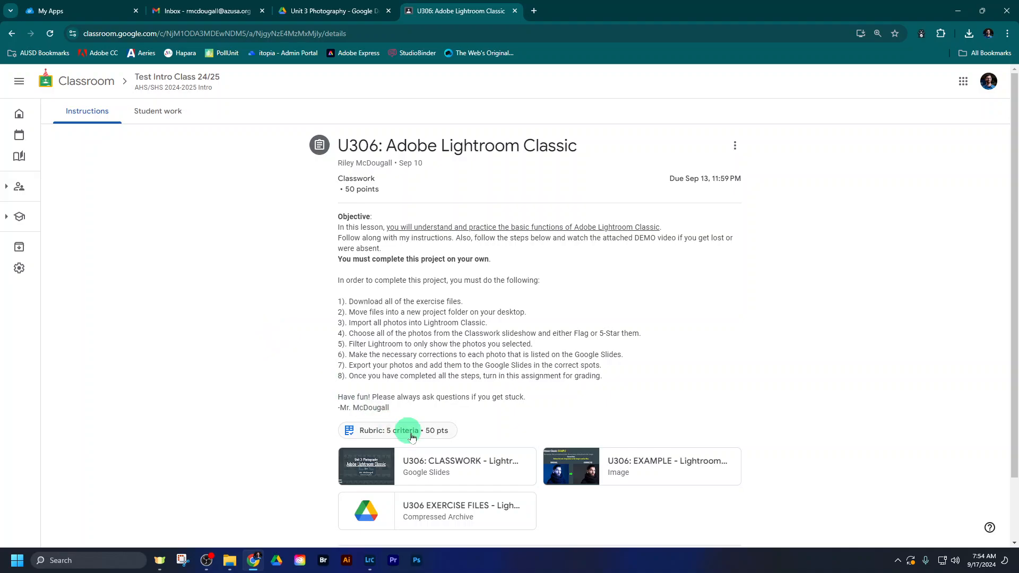
left_click(451, 458)
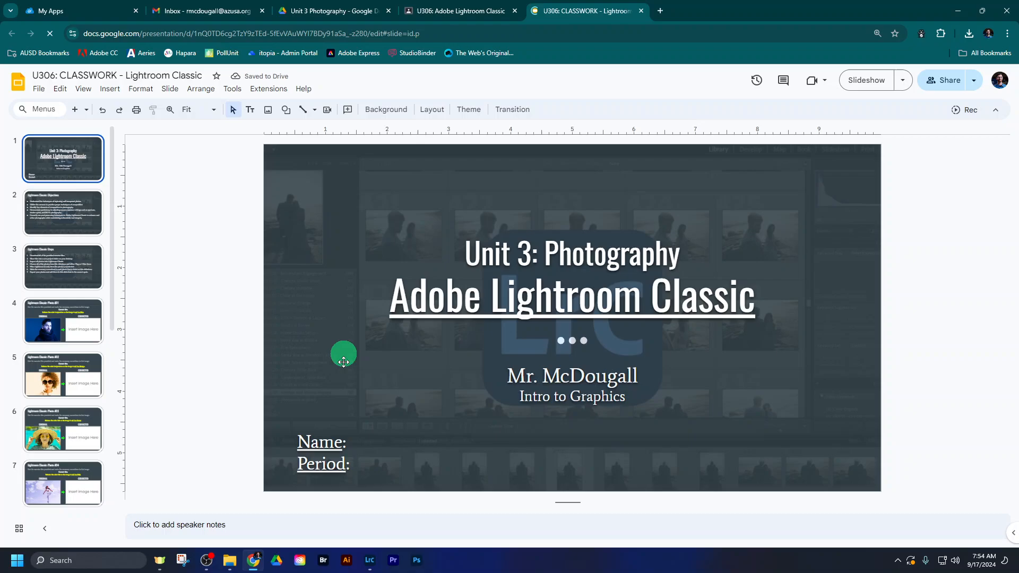
left_click(341, 443)
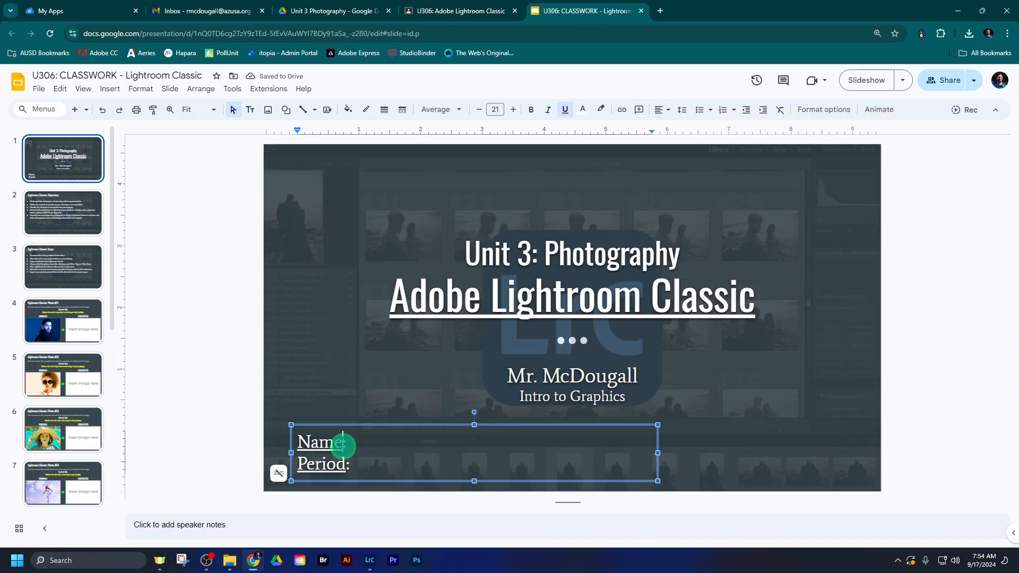
left_click(196, 324)
key("Down")
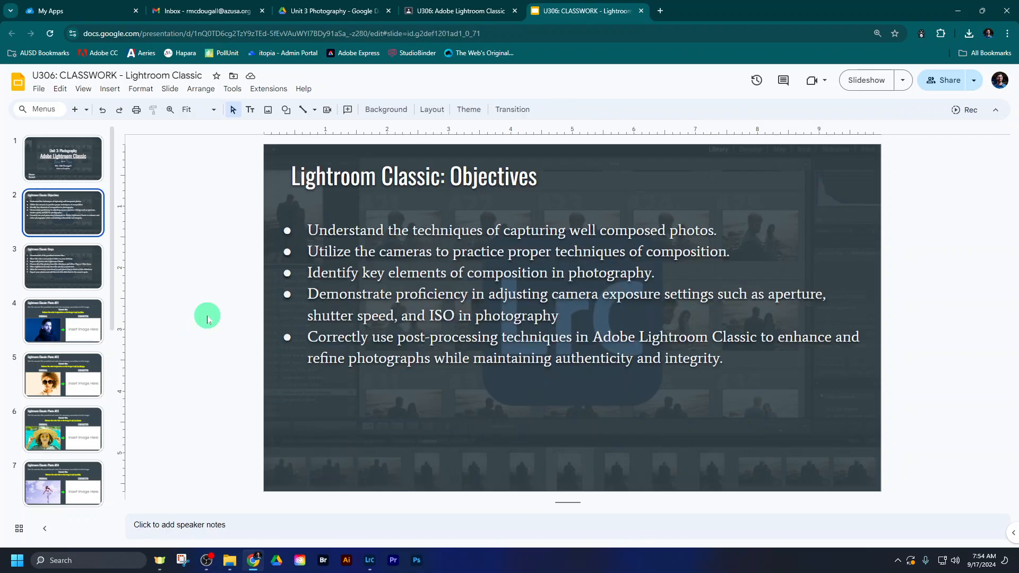
key("Down")
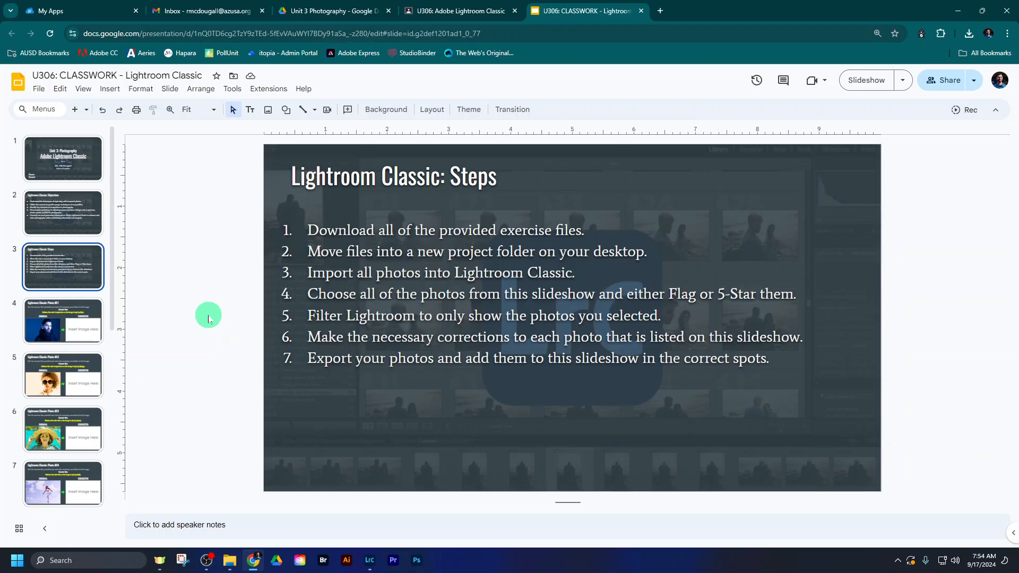
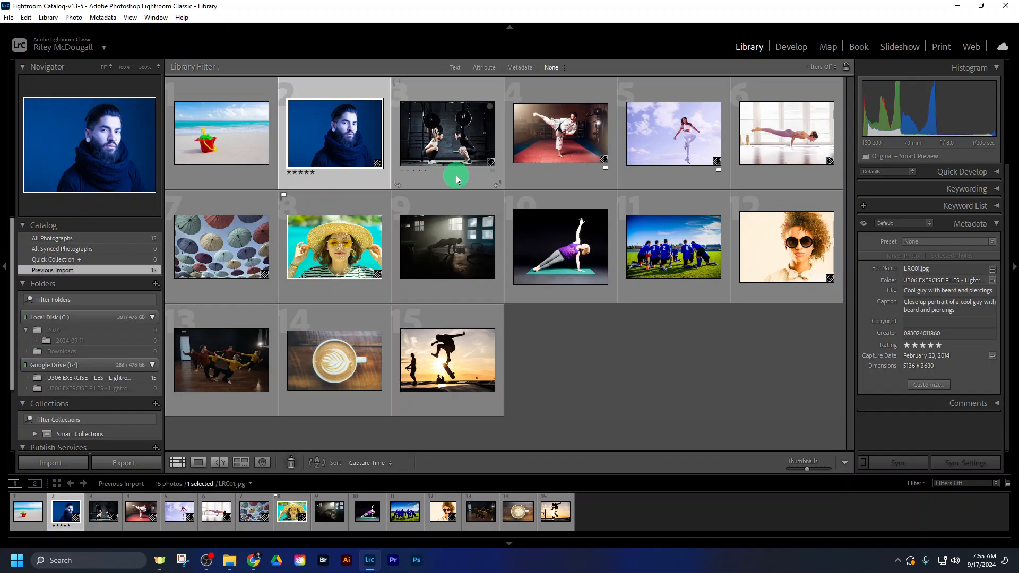
Give five-star ratings to the weightlifters photo LRC08.jpg and the jumping woman photo LRC05.jpg.
left_click(455, 178)
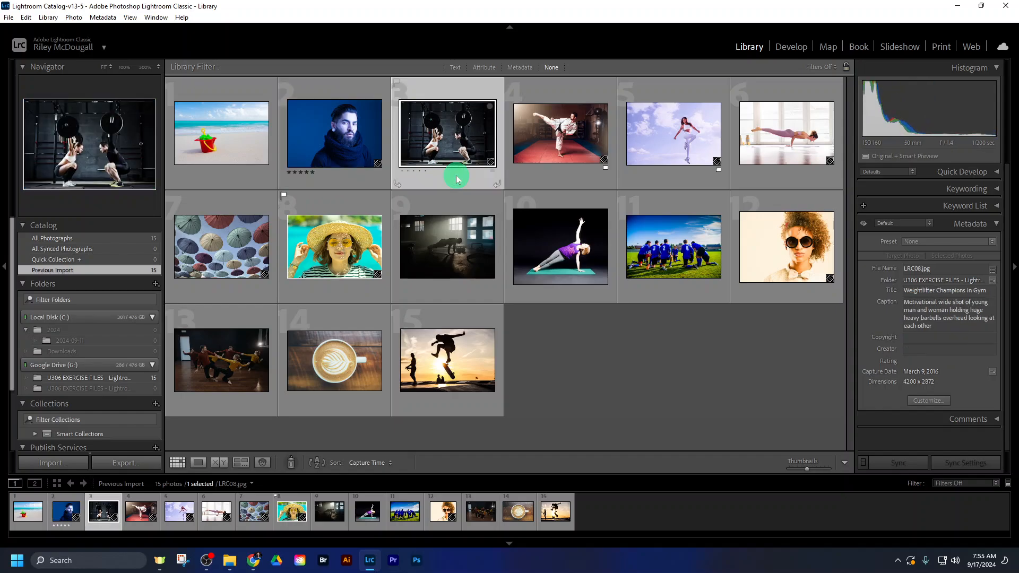
key("5")
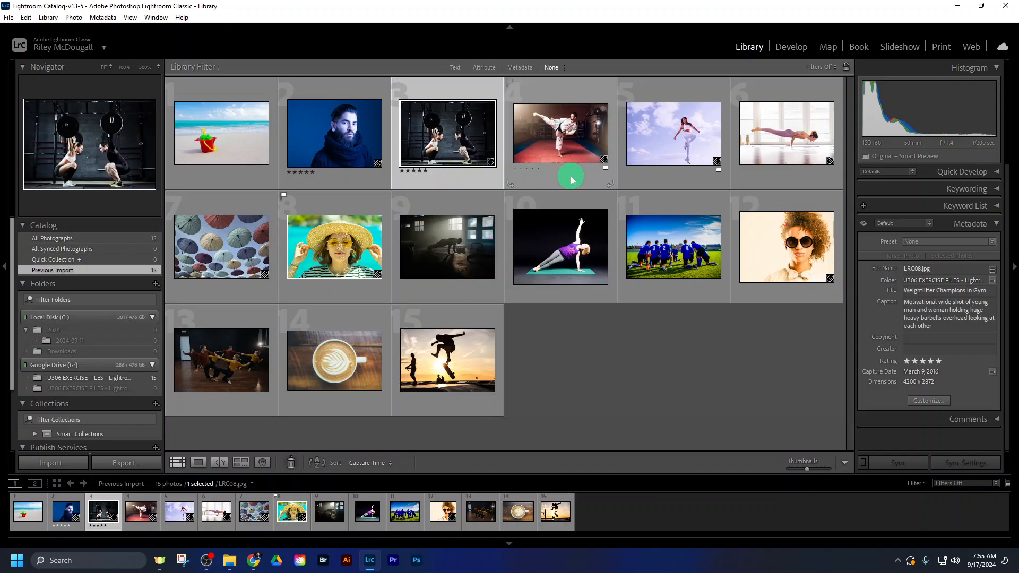
left_click(661, 178)
key("5")
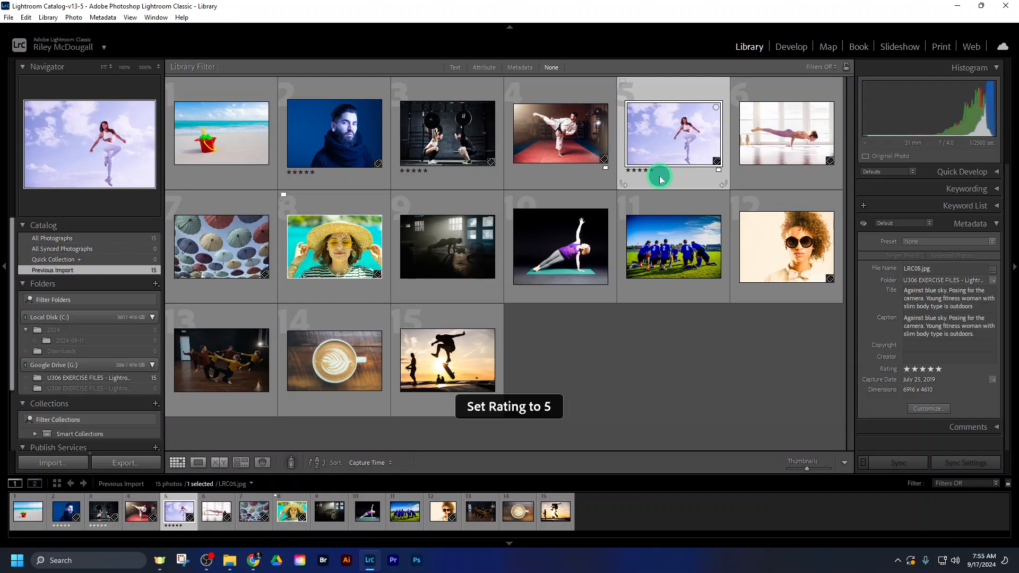
Try a five-star rating on the karate photo LRC12.jpeg and clear it again.
left_click(567, 182)
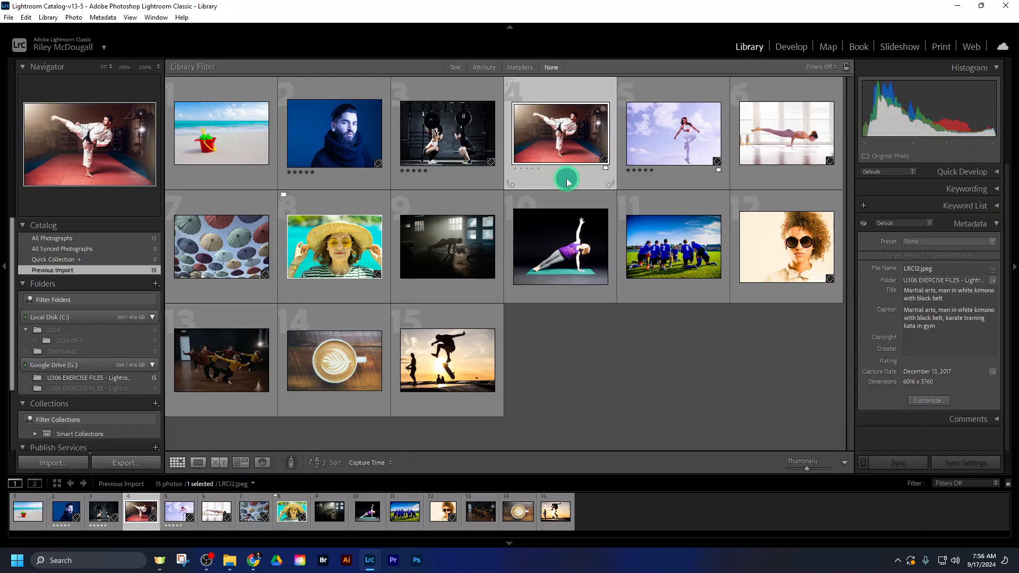
key("5")
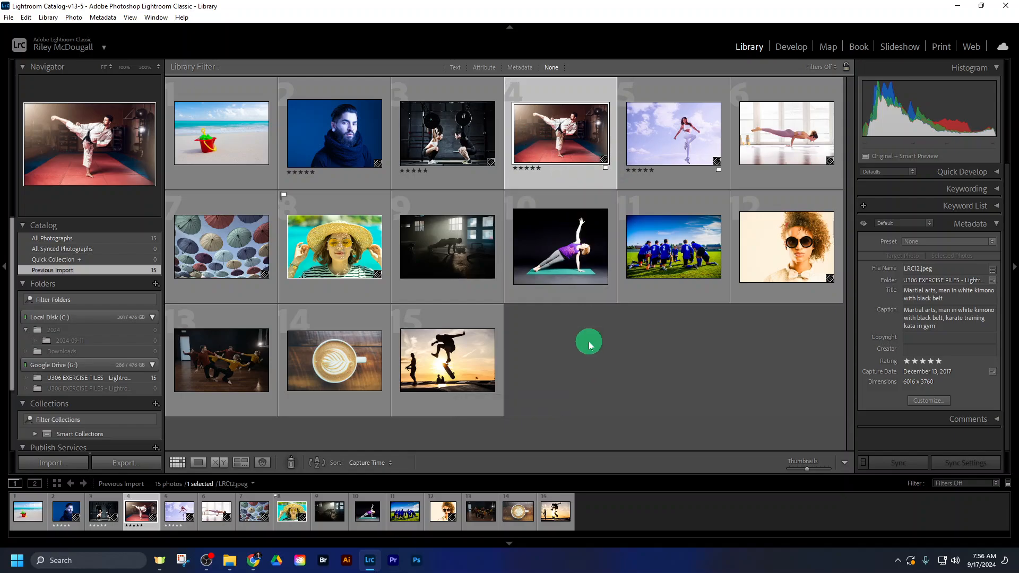
key("0")
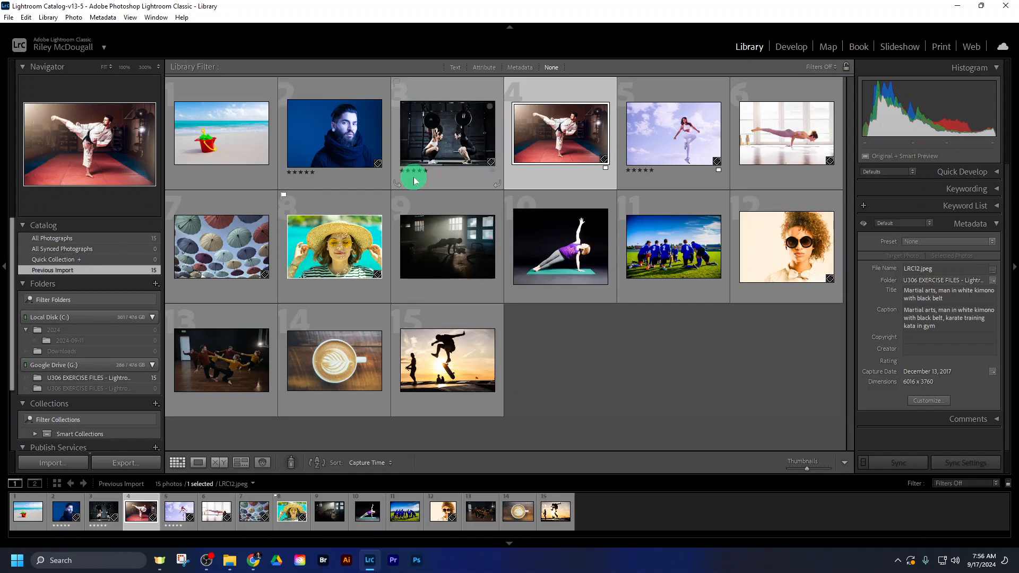
Check the U306: CLASSWORK slideshow in the browser and give the umbrellas photo LRC13.jpg in Lightroom Classic a five-star rating.
left_click(253, 560)
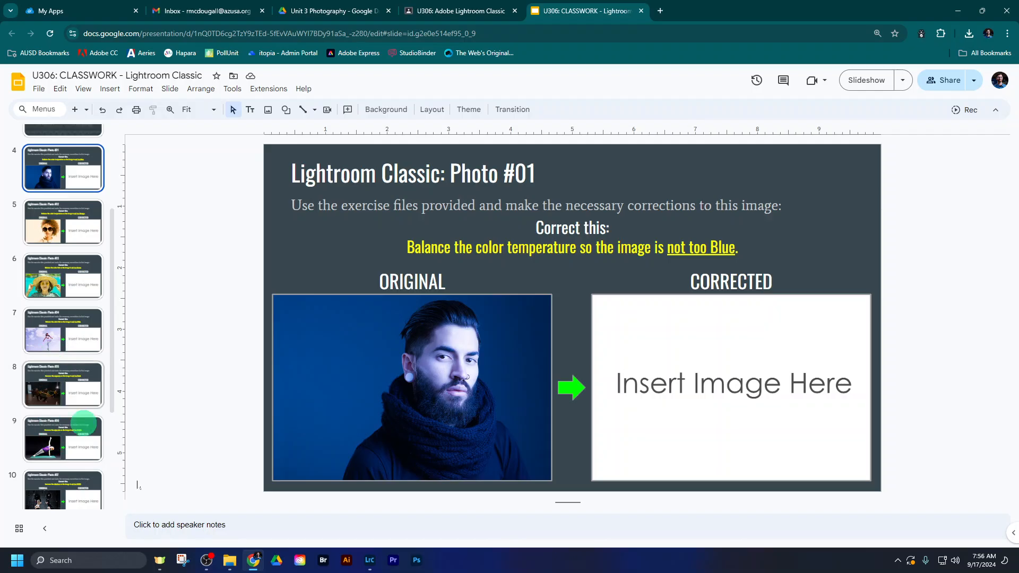
left_click(369, 561)
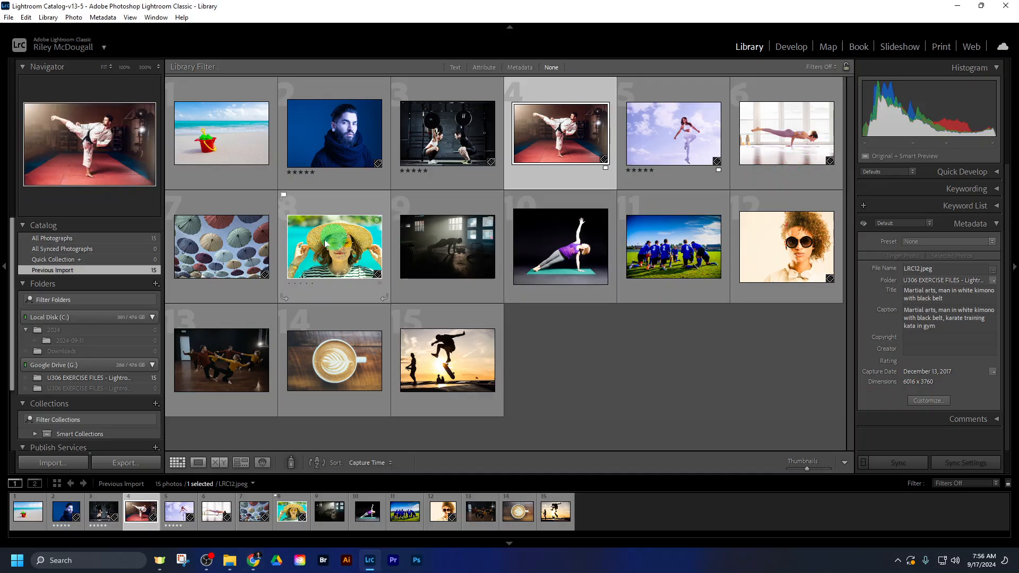
left_click(216, 300)
key("5")
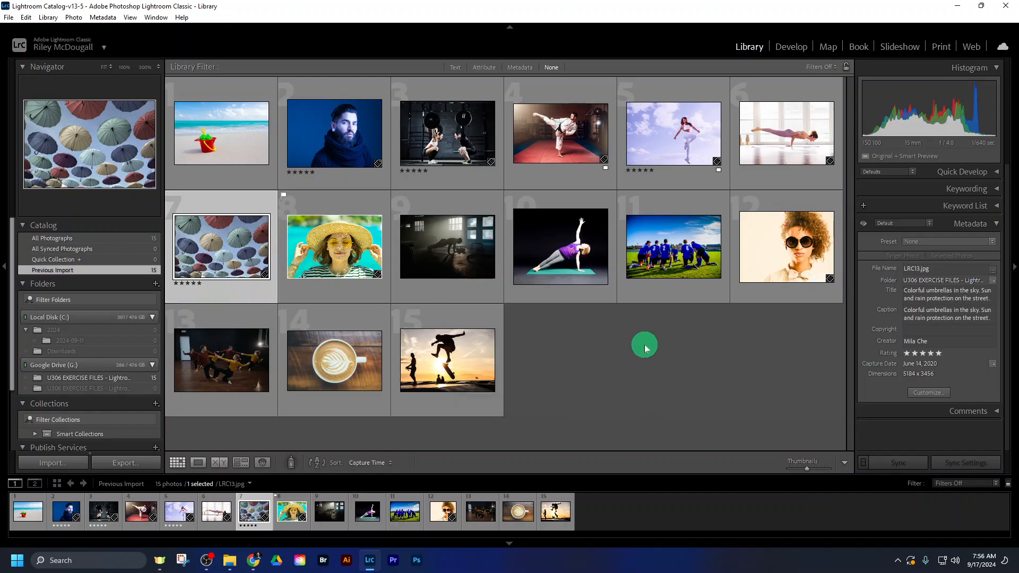
Flag the bearded man photo LRC01.jpg and the weightlifters photo LRC08.jpg as picks.
left_click(348, 180)
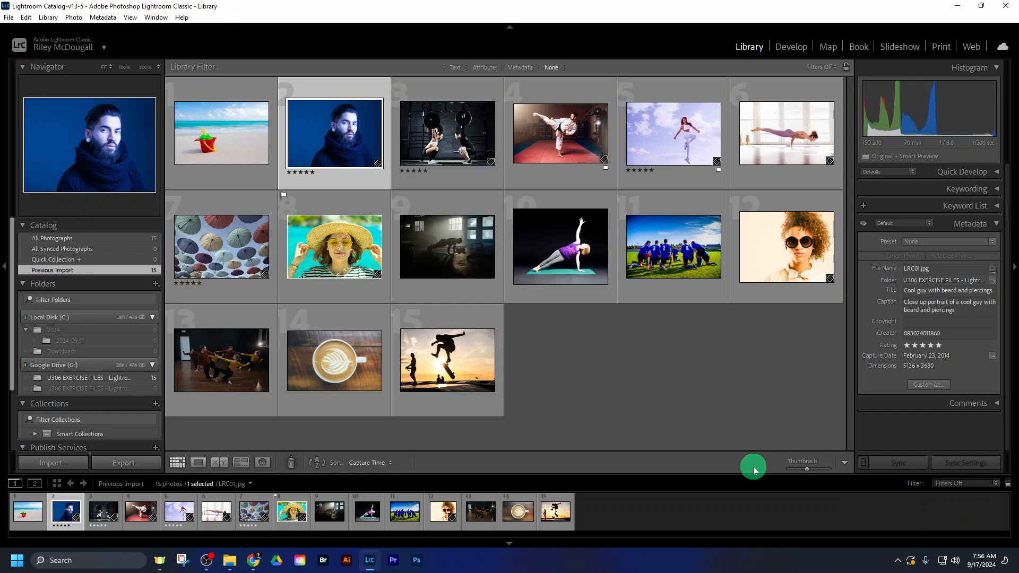
key("p")
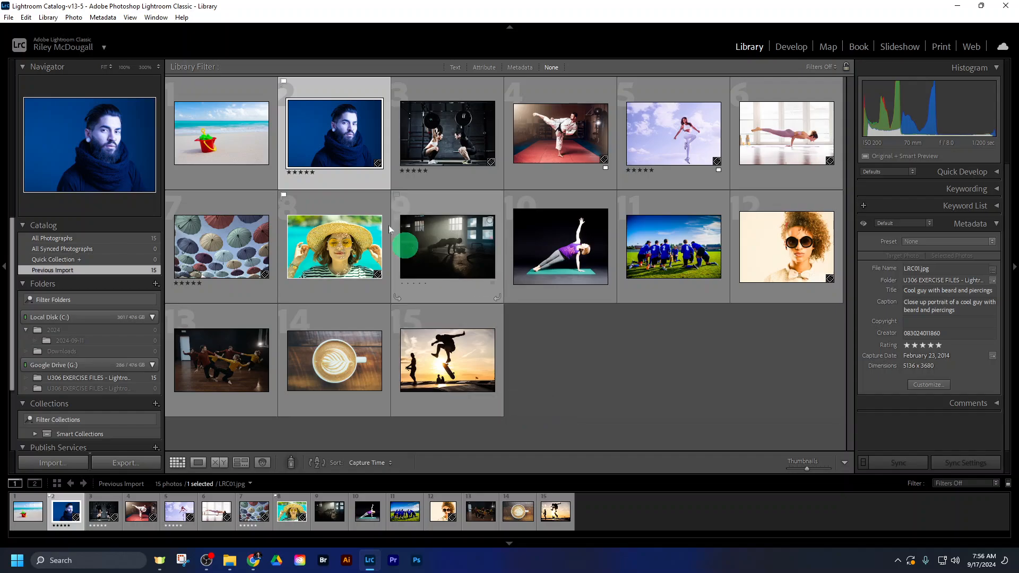
left_click(451, 94)
key("p")
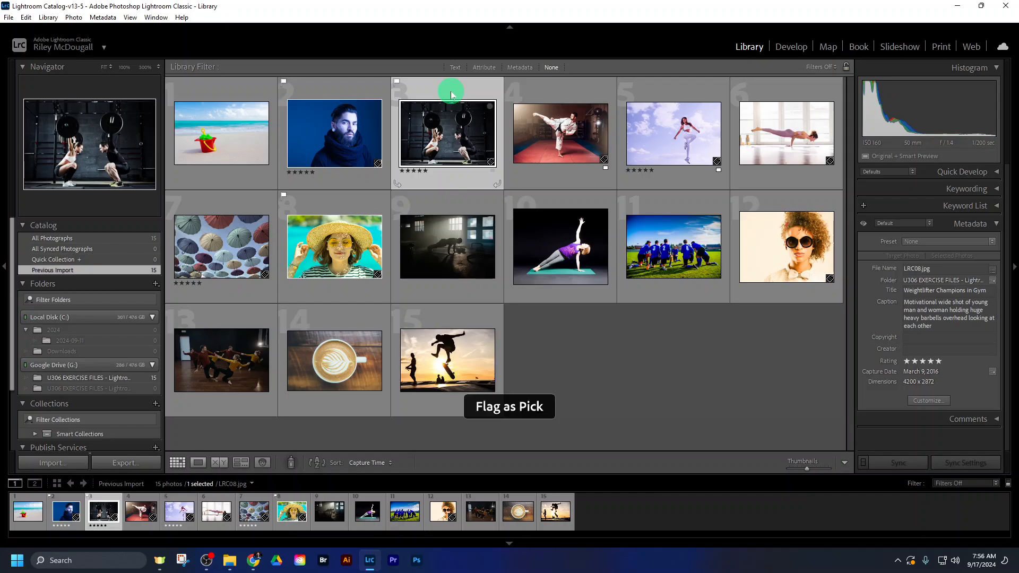
Try a pick flag on the karate photo LRC12.jpeg and remove the flag again.
left_click(547, 175)
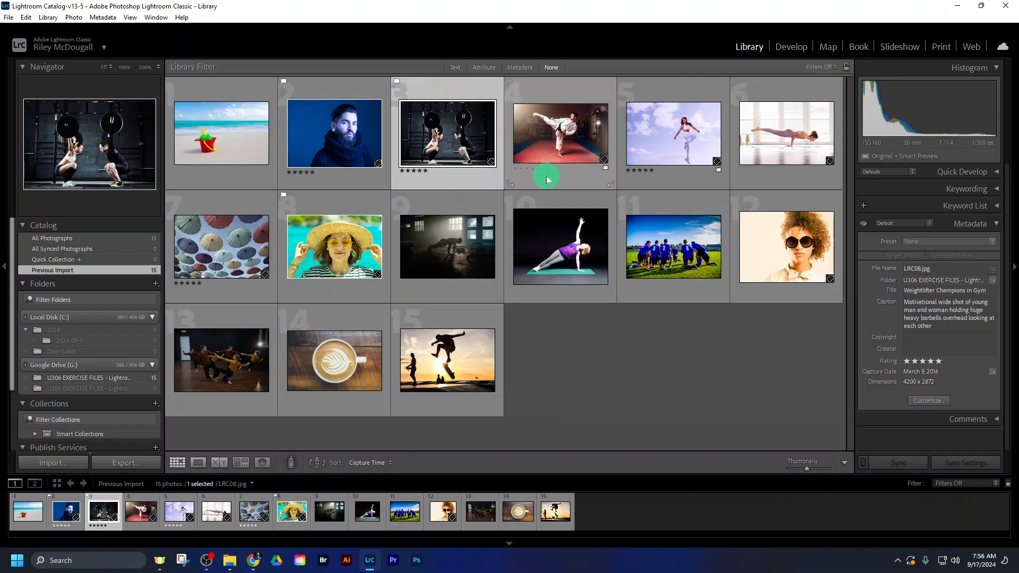
left_click(692, 415)
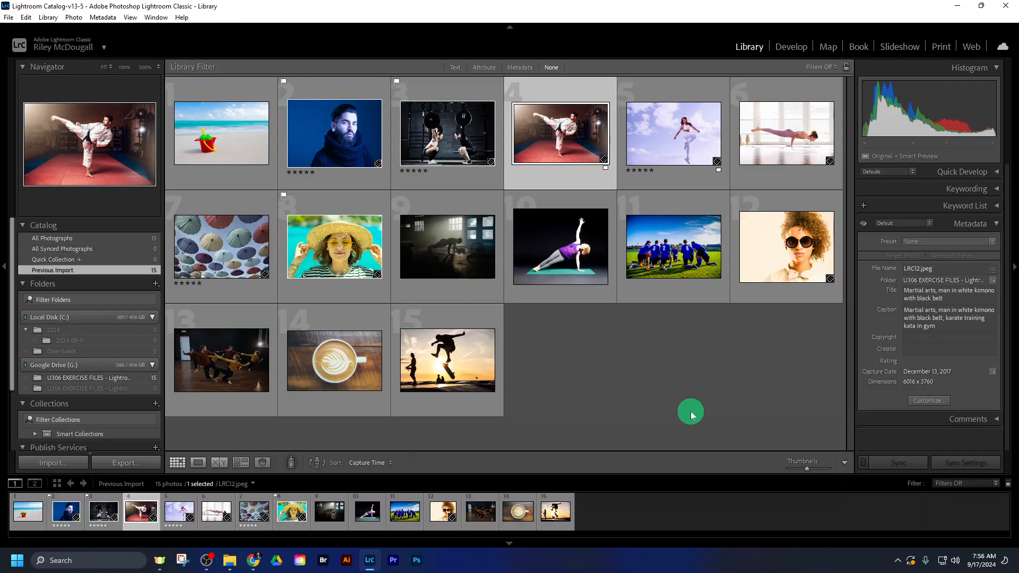
key("p")
mouse_move(560, 188)
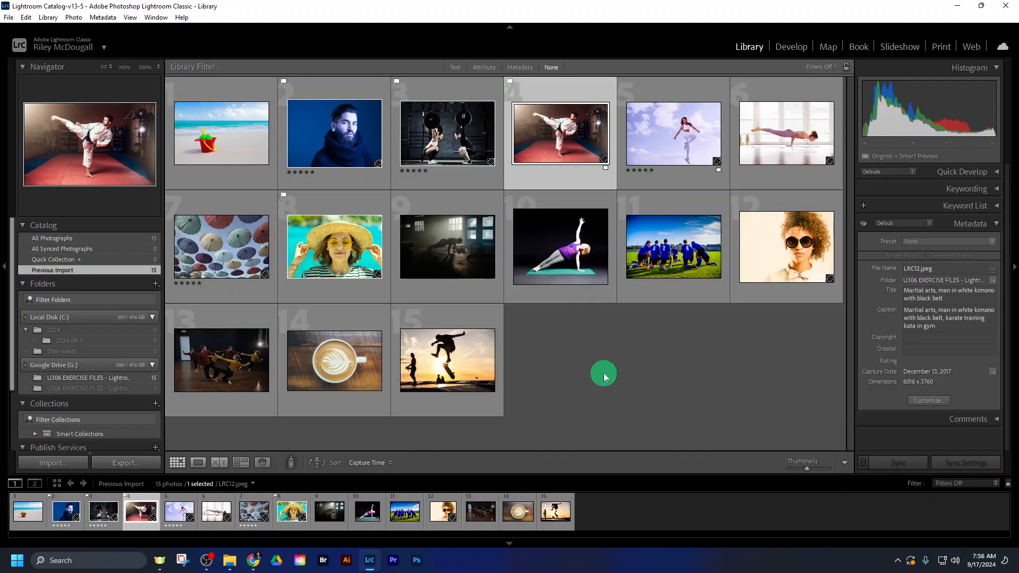
key("u")
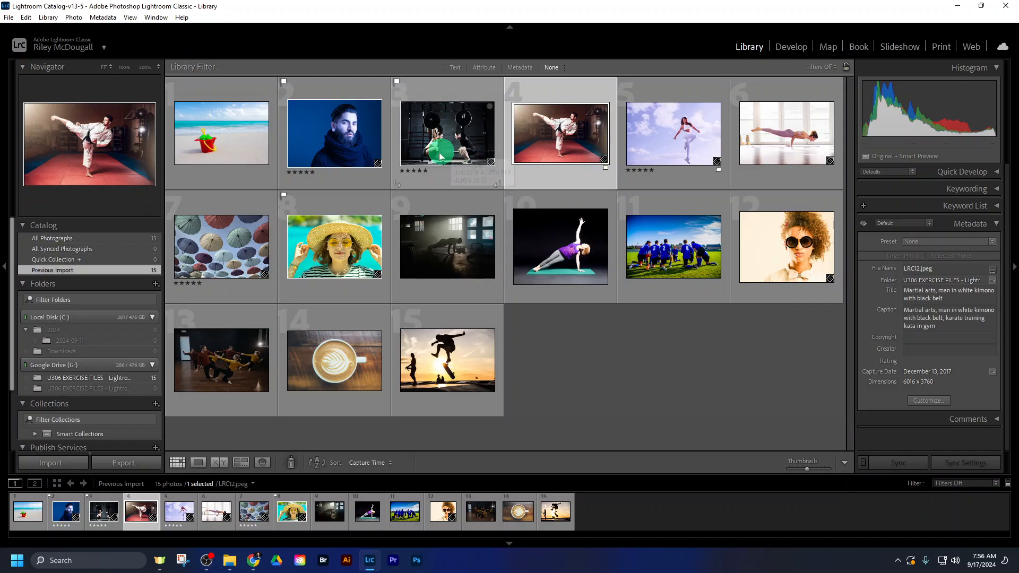
left_click(402, 89)
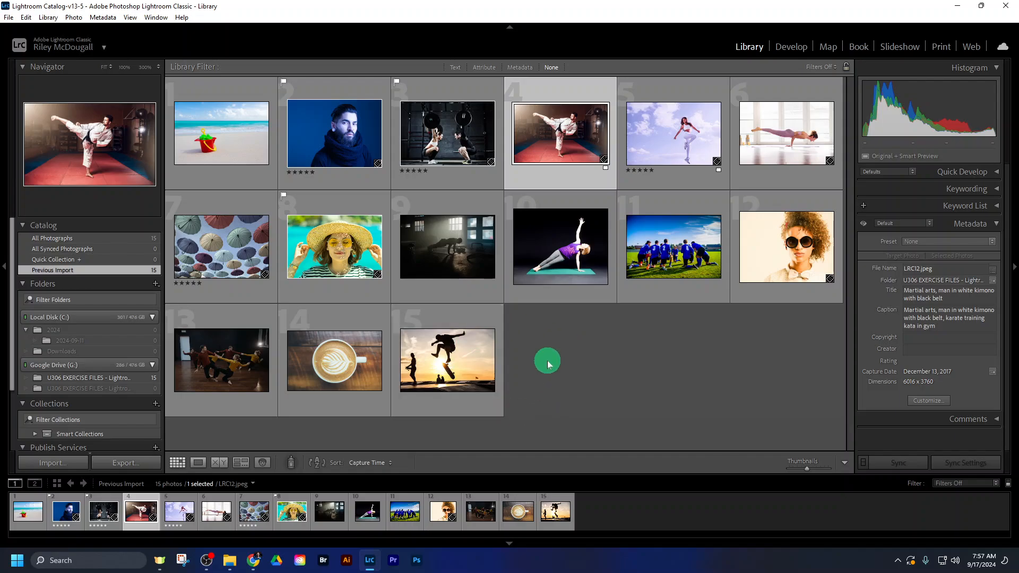
Check the classwork slides in the browser and flag the umbrellas, straw-hat woman and side-plank photos as picks in Lightroom Classic.
left_click(253, 560)
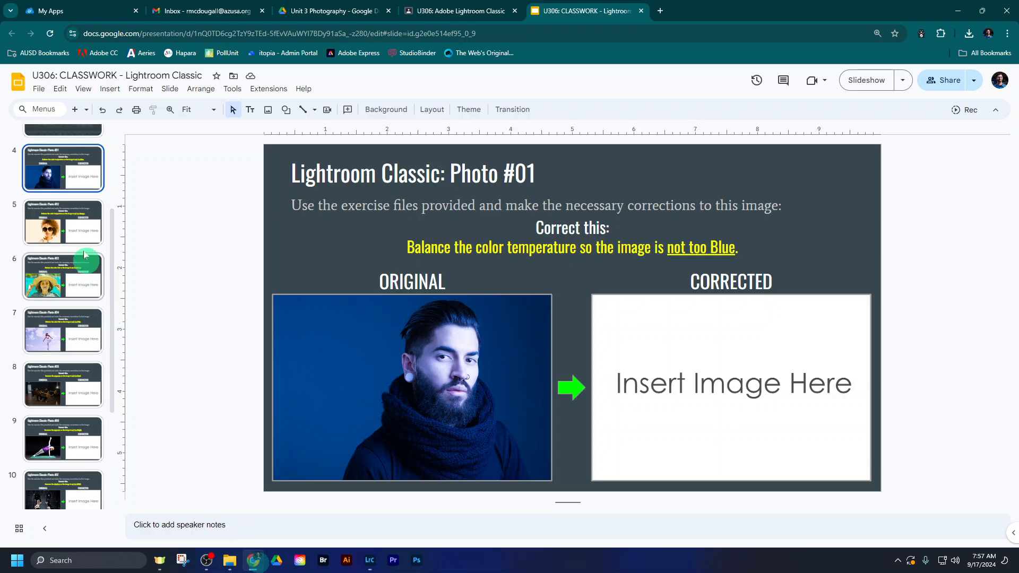
scroll(82, 281, "up", 2)
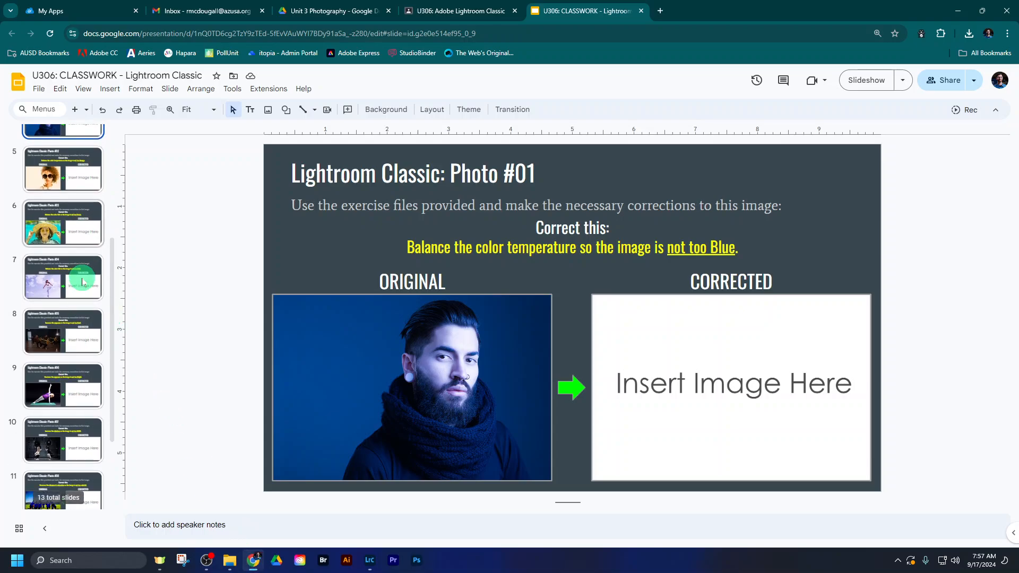
left_click(370, 560)
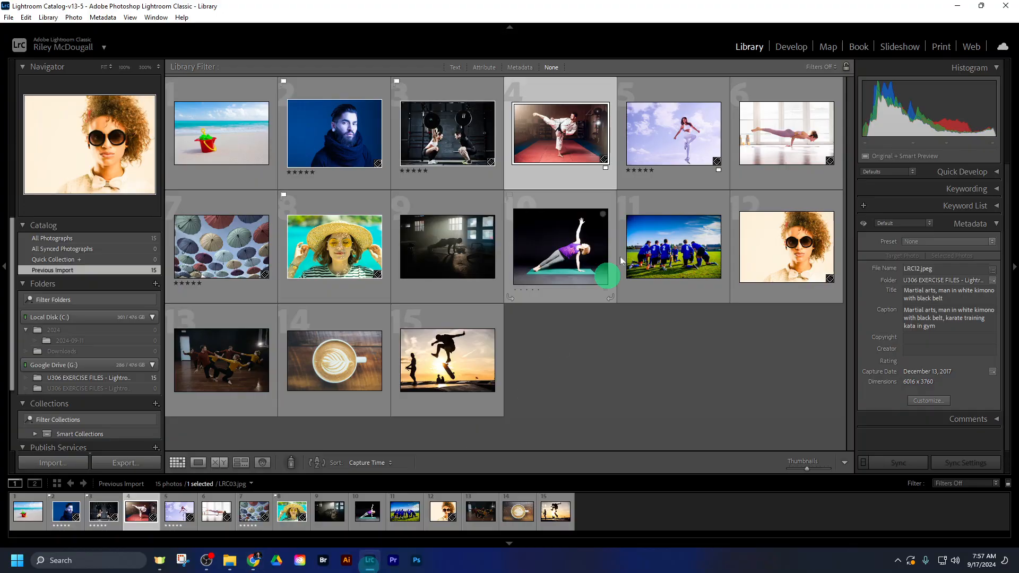
left_click(216, 295)
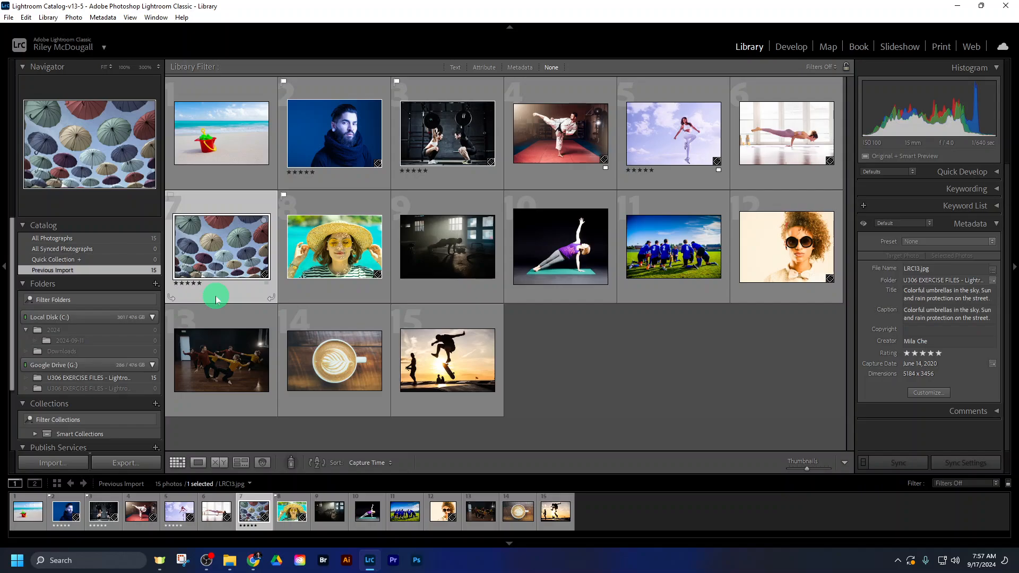
key("p")
left_click(352, 294)
key("p")
left_click(565, 293)
key("p")
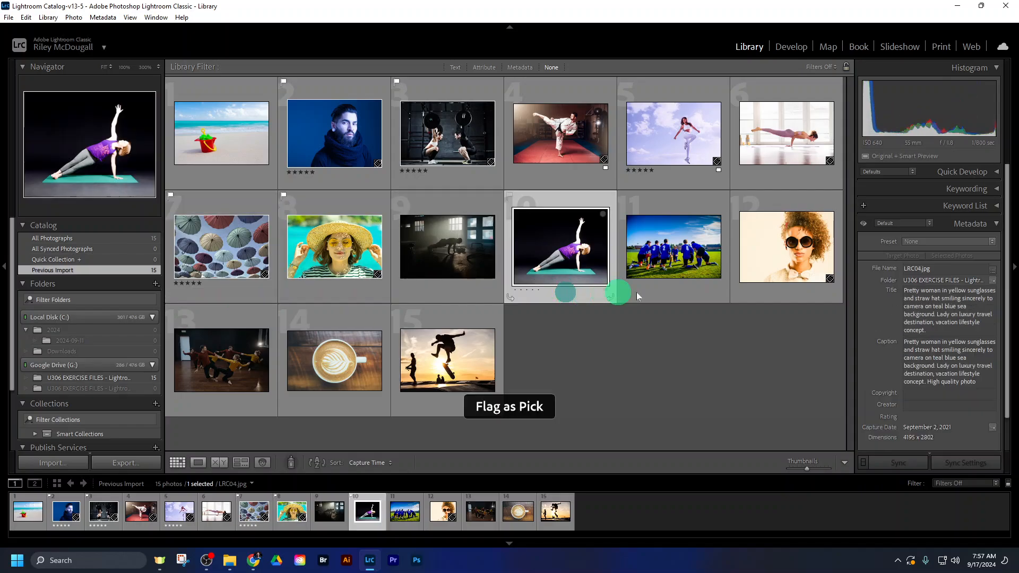
Flag the team huddle, sunglasses portrait LRC03.jpg, dancers and coffee cup photos as picks and clear the selection.
left_click(660, 292)
key("p")
left_click(795, 291)
key("p")
left_click(217, 402)
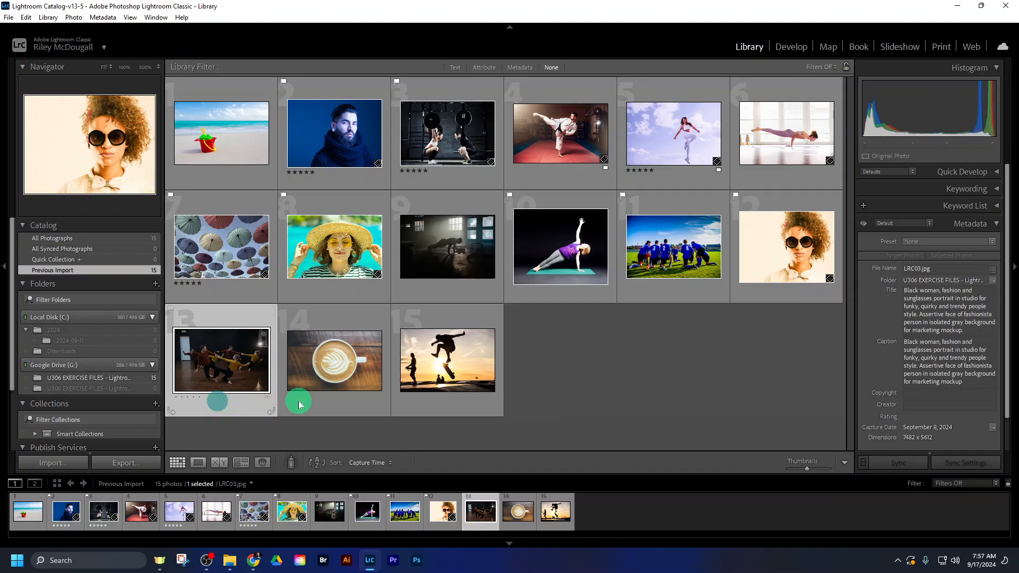
key("p")
left_click(299, 404)
key("p")
left_click(619, 381)
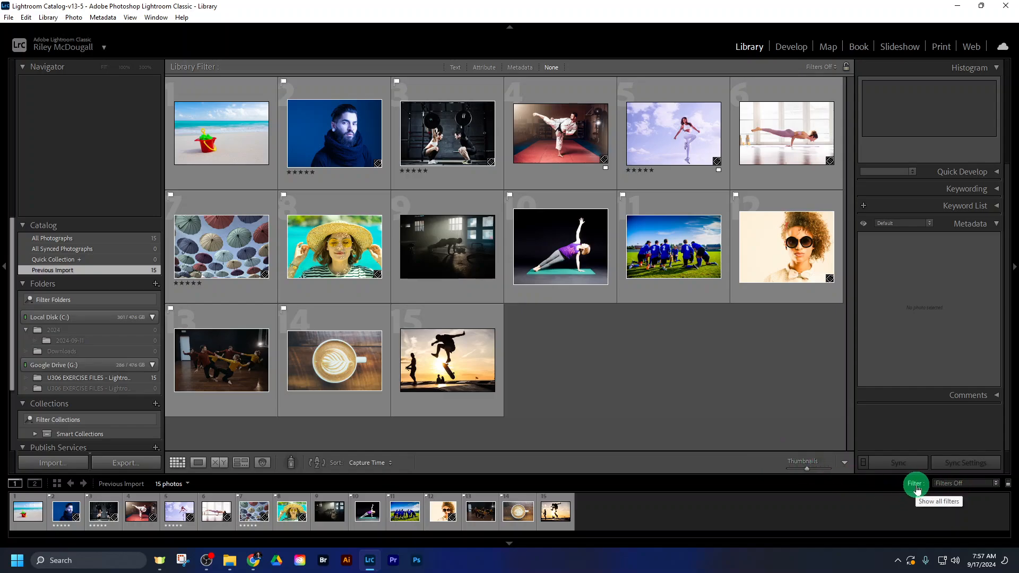
Review the photos filtered by Rated and by Flagged, and turn the filters off.
left_click(953, 484)
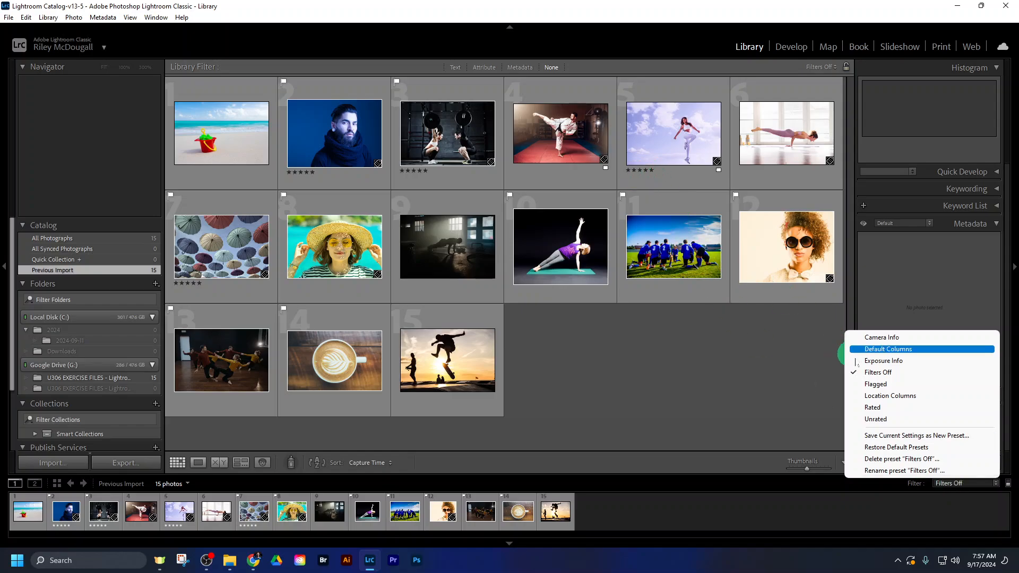
left_click(890, 407)
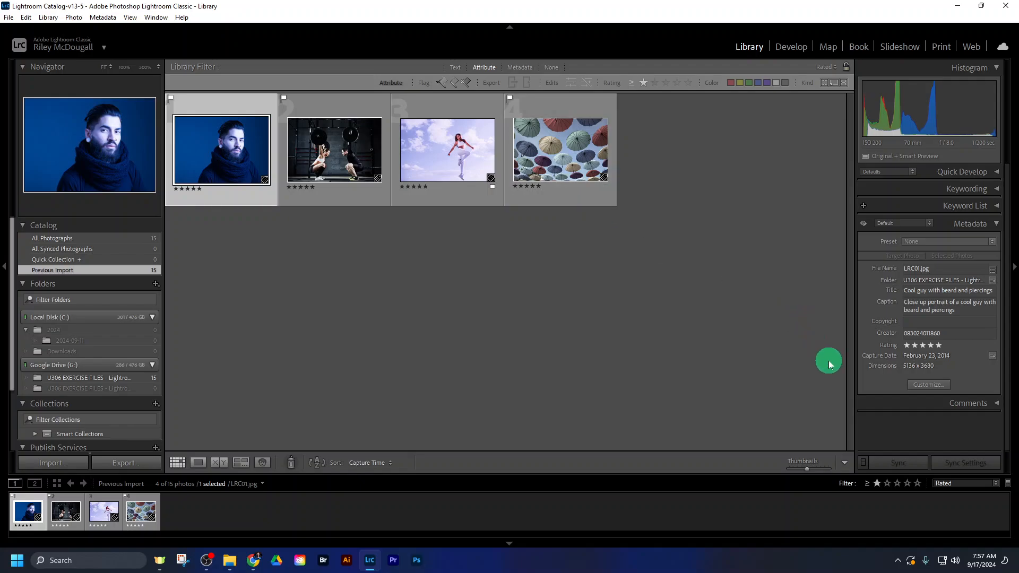
left_click(944, 484)
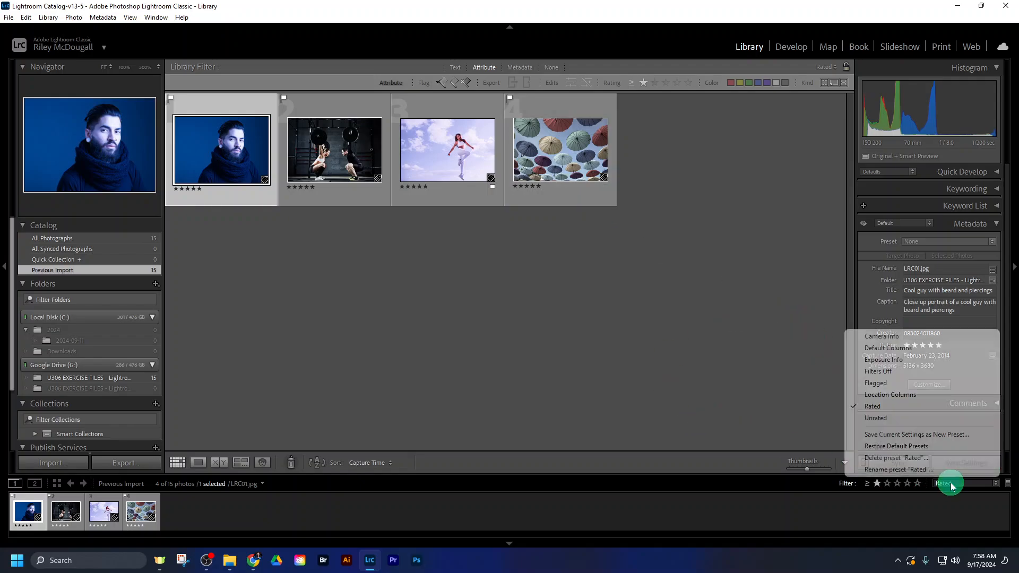
left_click(879, 384)
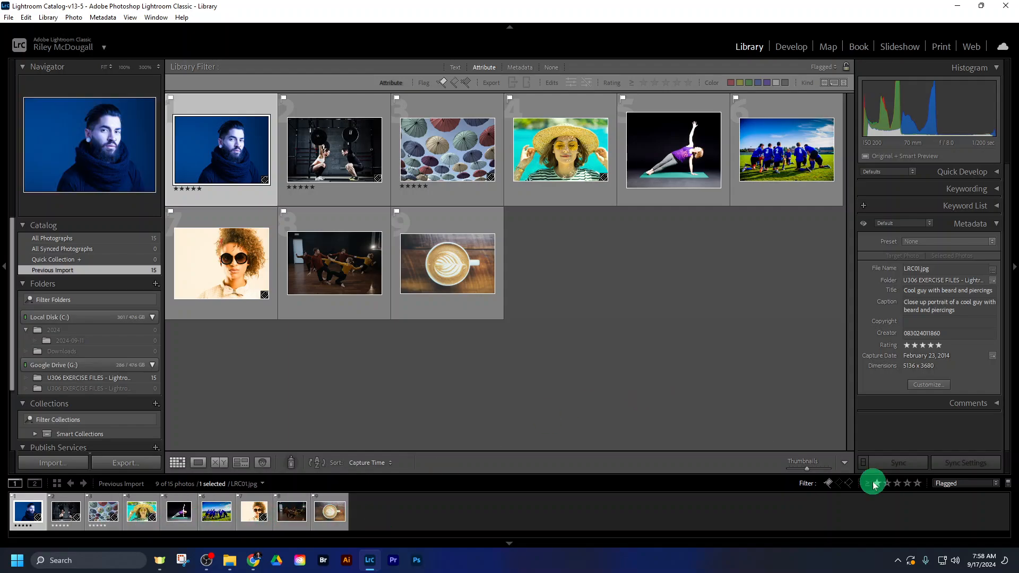
left_click(950, 483)
left_click(897, 371)
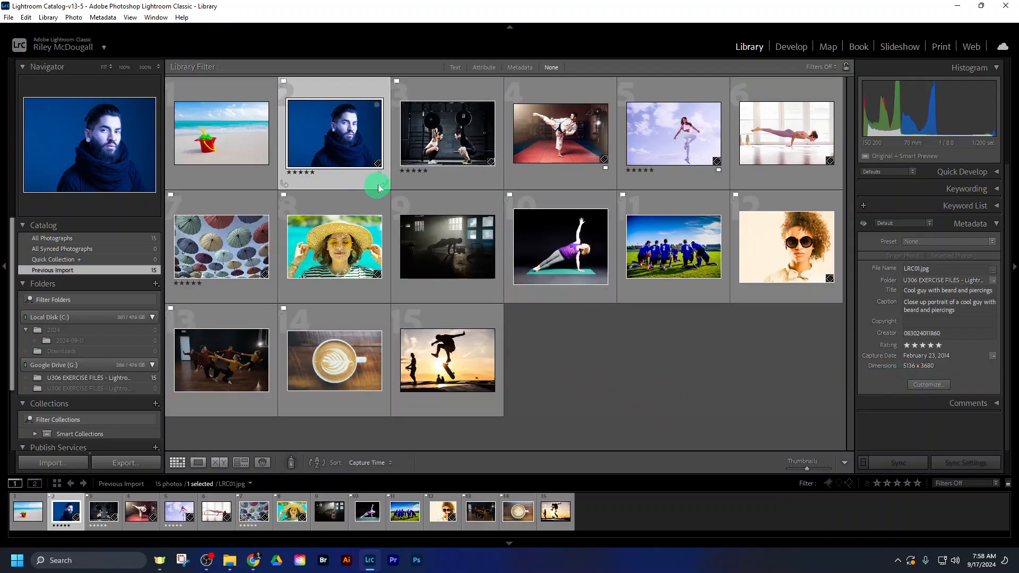
Flag the jumping woman photo LRC05.jpg as a pick and filter the library to Flagged photos.
left_click(664, 180)
key("p")
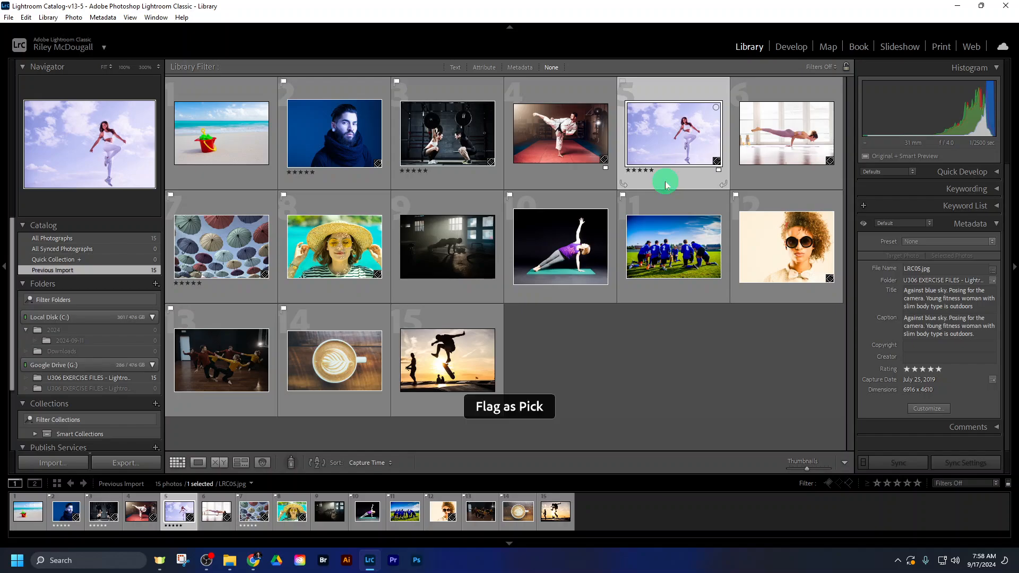
left_click(724, 422)
left_click(957, 483)
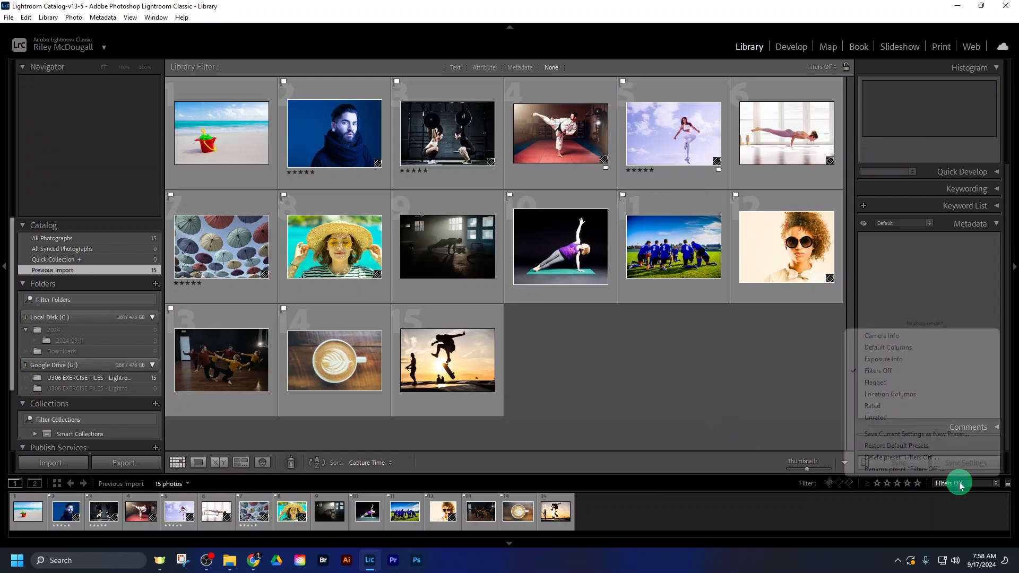
left_click(897, 383)
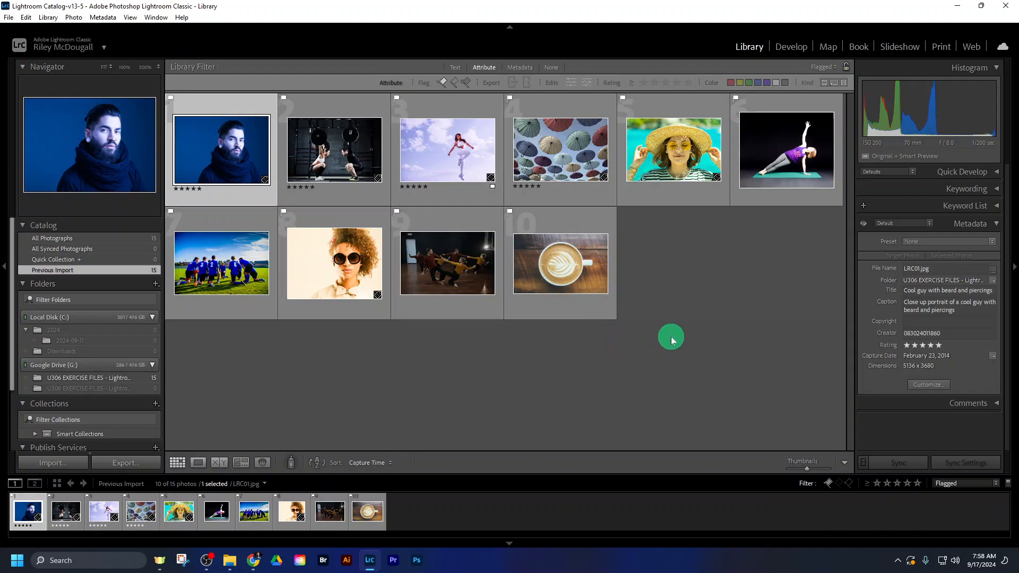
Open People view and return to Grid view.
left_click(262, 462)
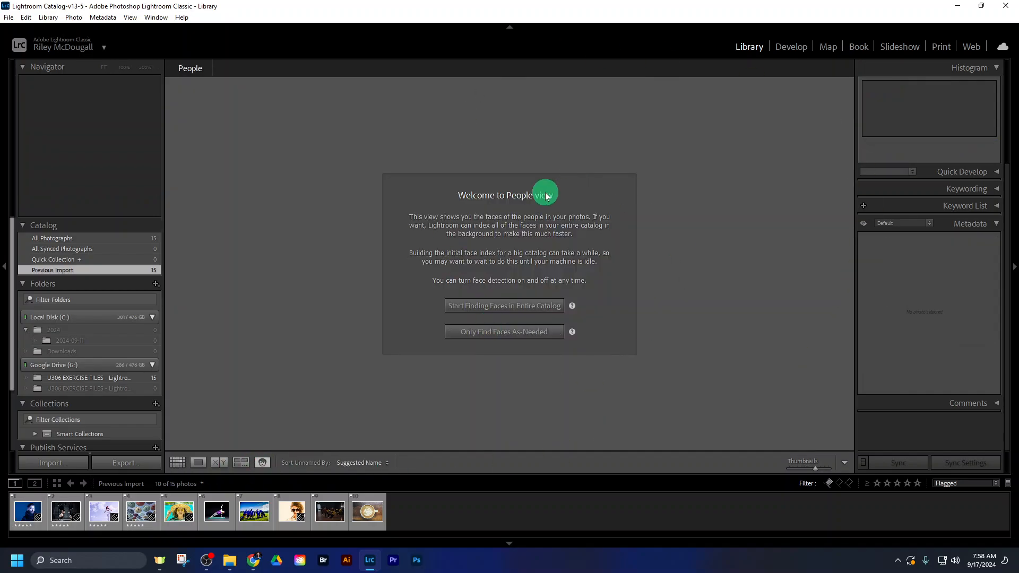
left_click(176, 464)
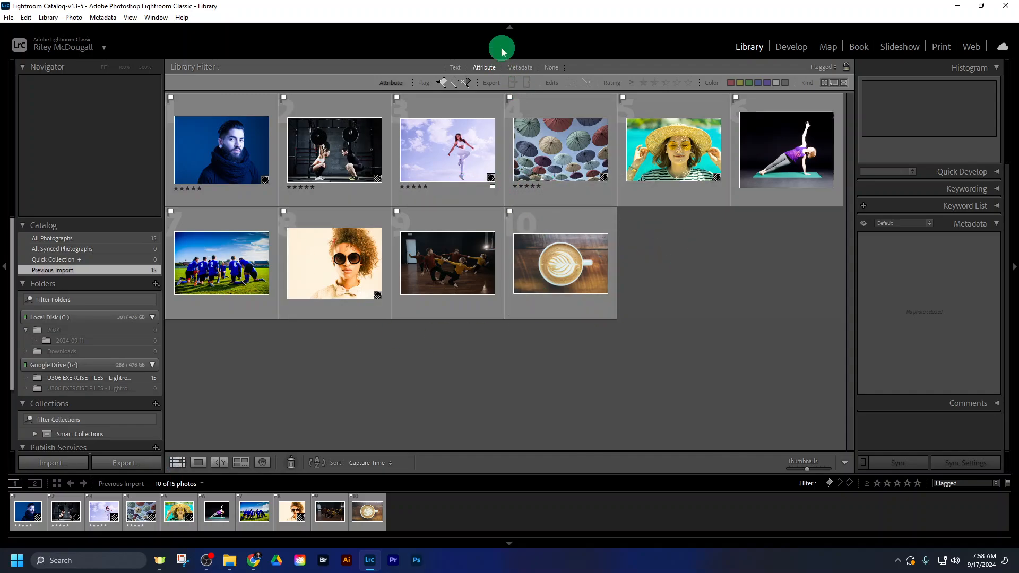
Hide the module picker, both side panels and the filmstrip to enlarge the photo grid.
left_click(508, 27)
left_click(1012, 255)
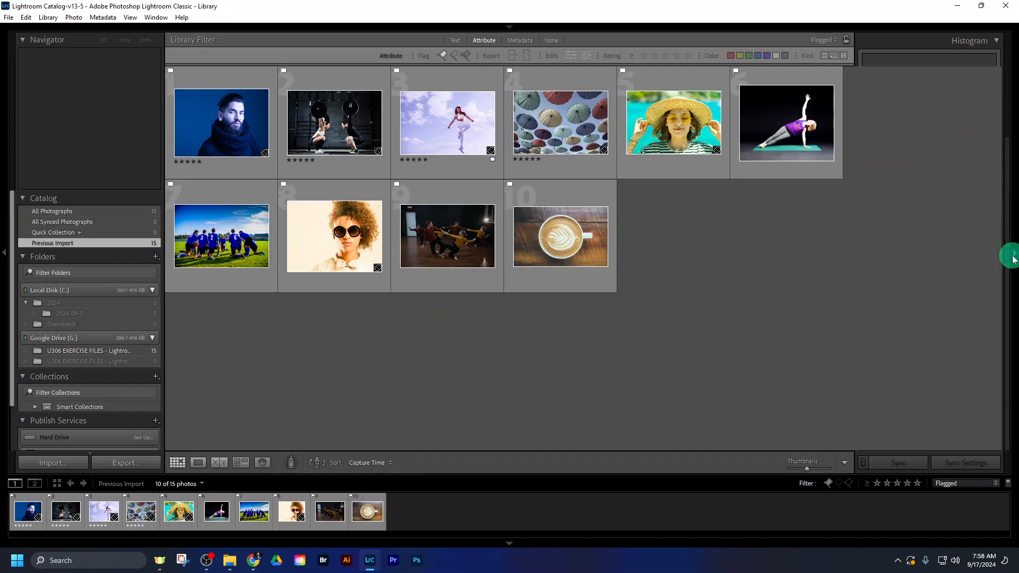
left_click(508, 543)
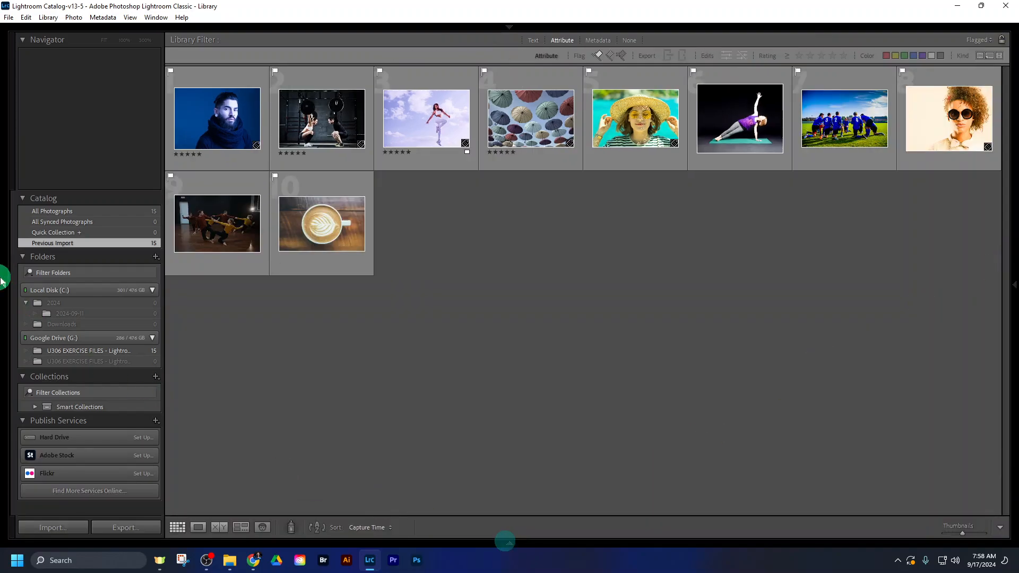
left_click(11, 299)
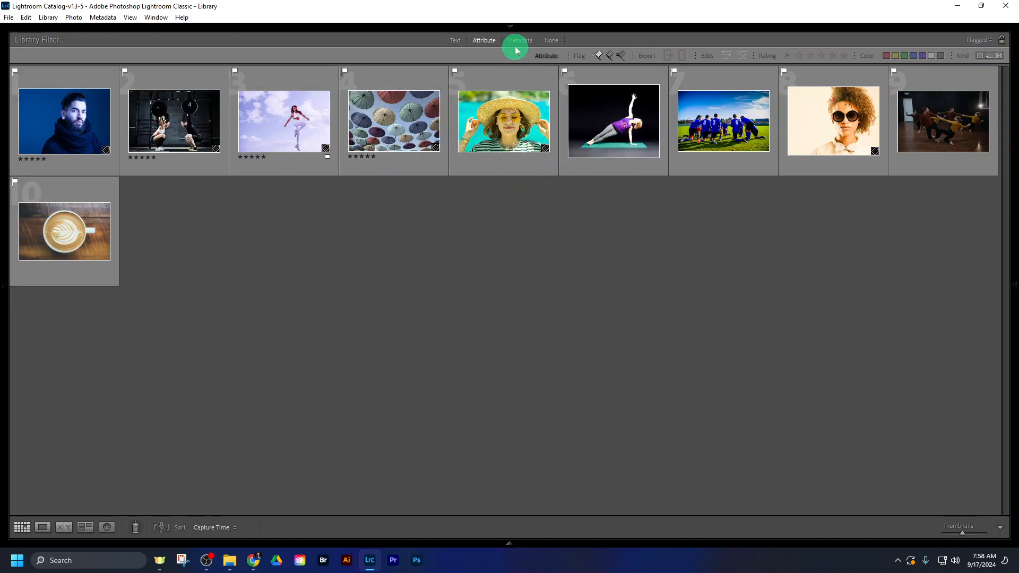
Show the module picker, the Histogram and Metadata side panel and the filmstrip again.
mouse_move(506, 29)
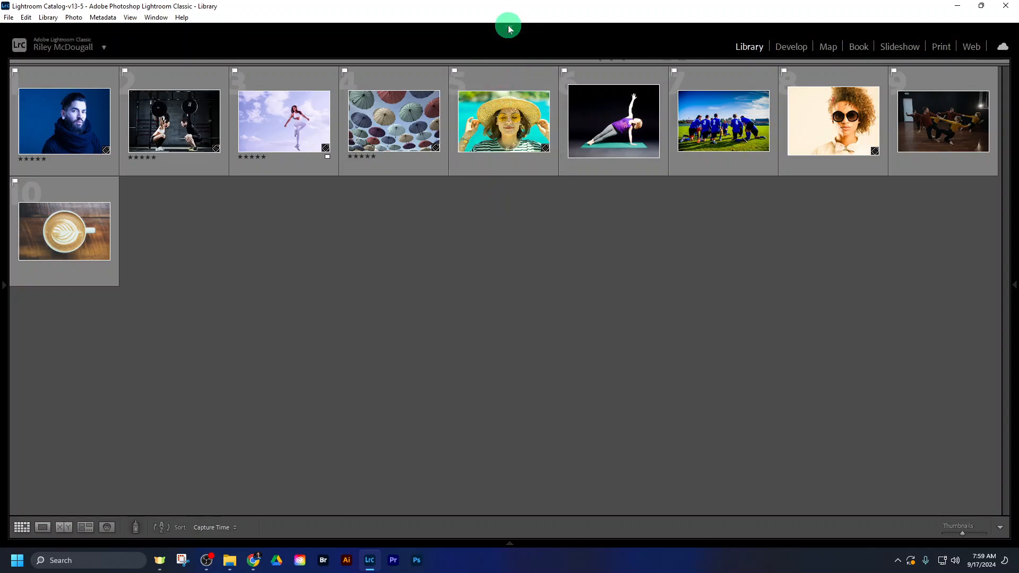
left_click(508, 27)
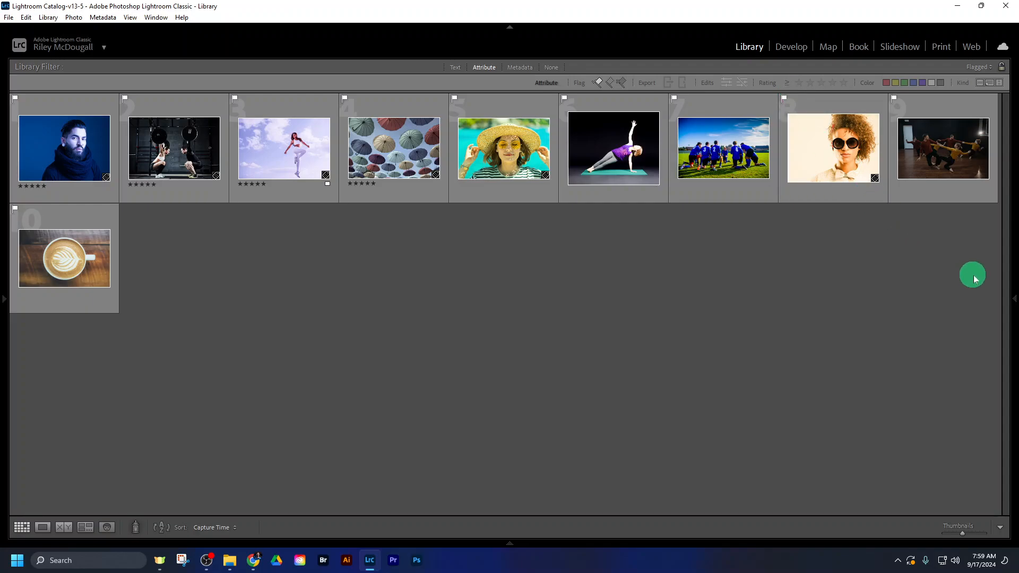
left_click(1014, 301)
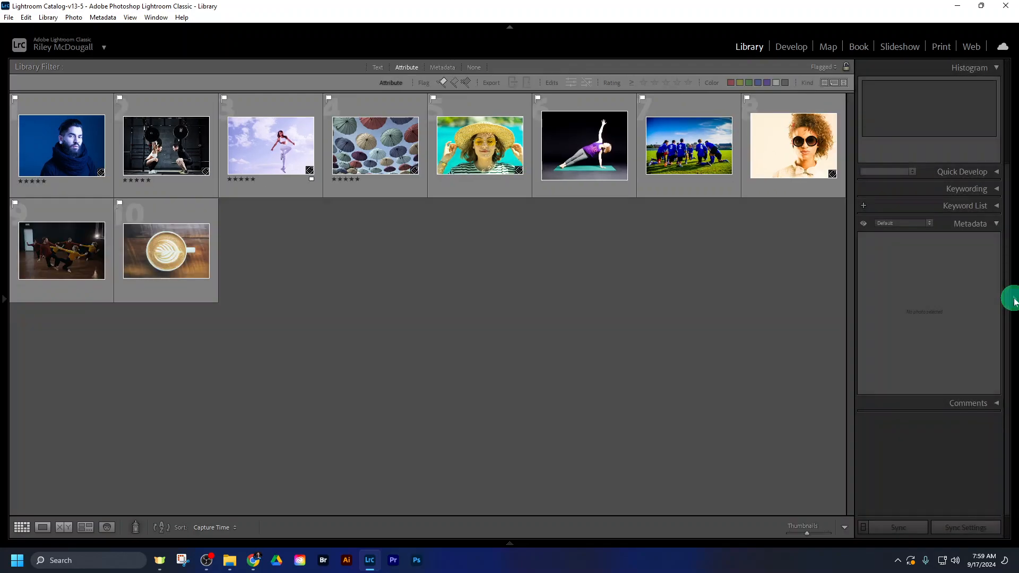
left_click(508, 544)
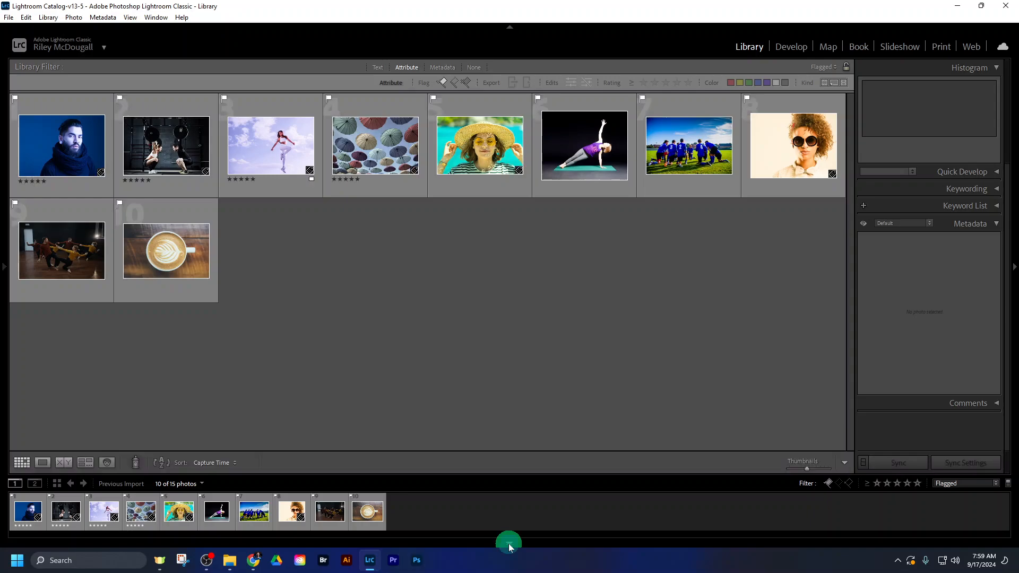
Show the Navigator and Catalog panel group again and open the bearded man photo LRC01.jpg in the Develop module.
left_click(6, 273)
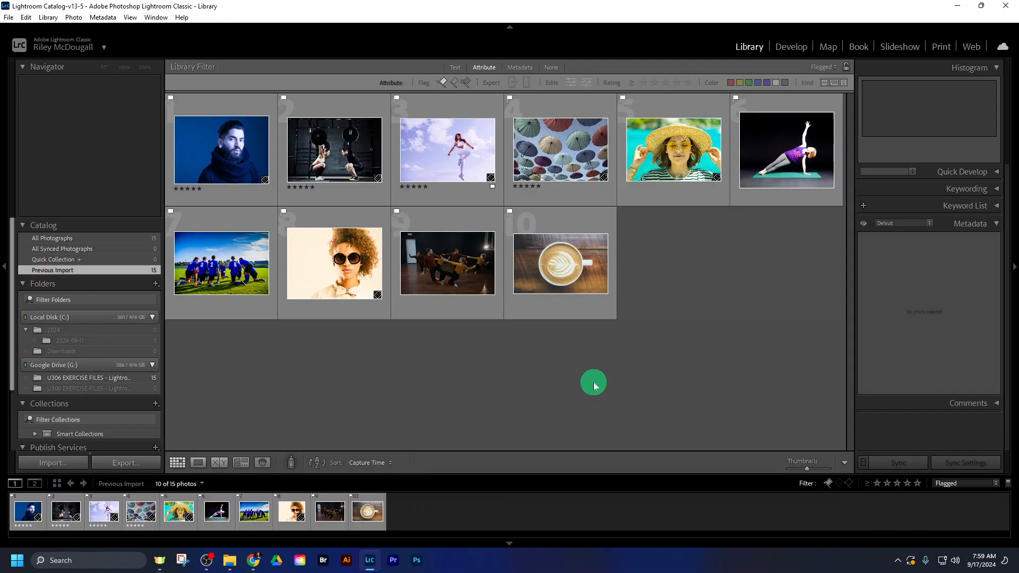
left_click(510, 27)
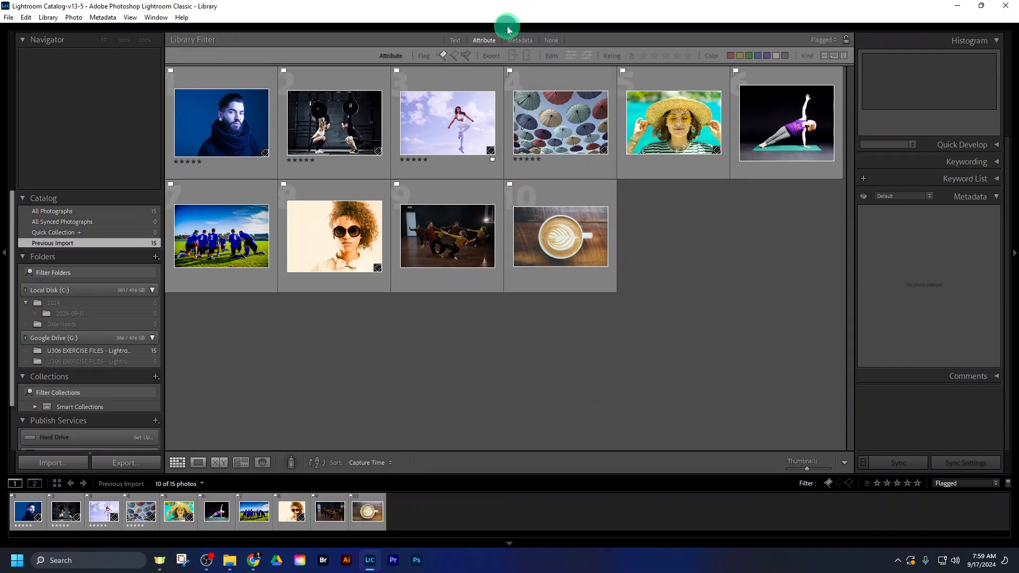
left_click(508, 27)
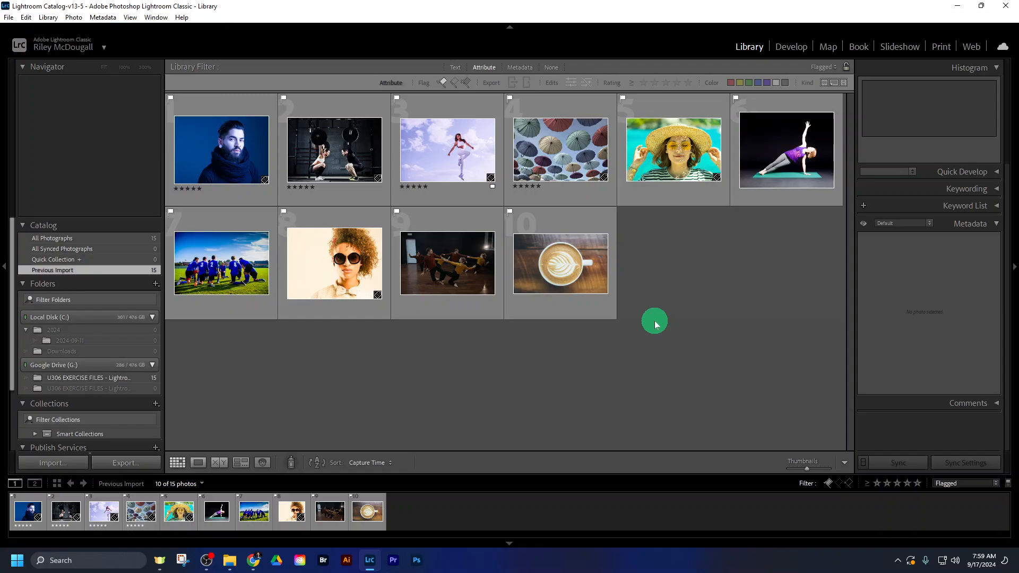
left_click(788, 53)
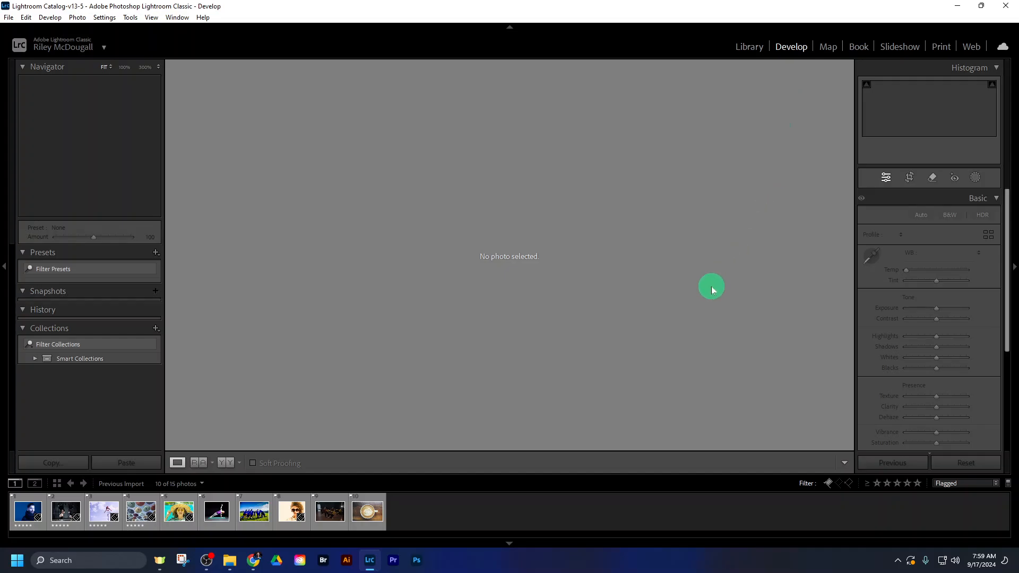
left_click(27, 512)
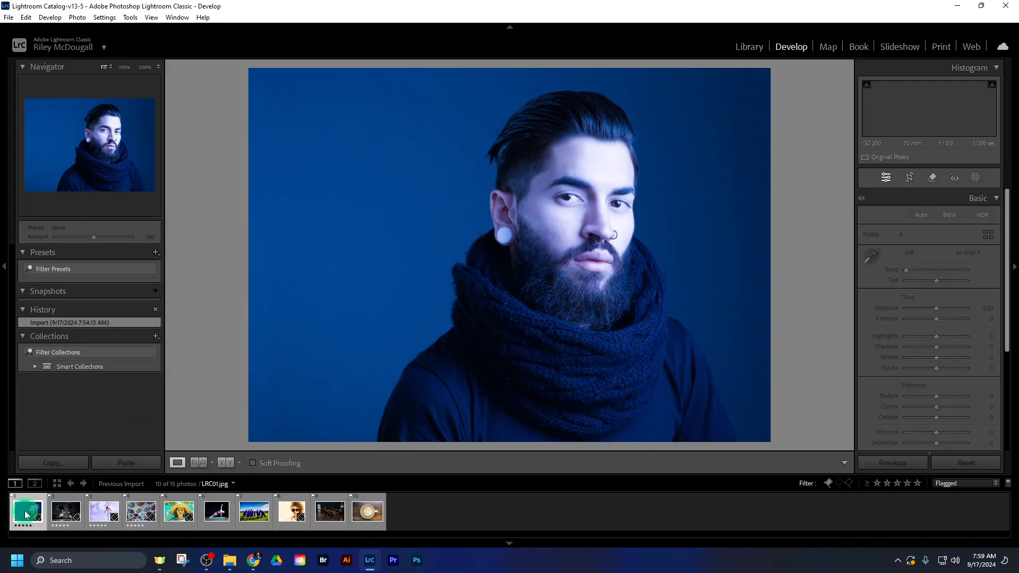
Collapse the Basic section and expand Color Grading, Detail and Lens Corrections to look through their controls.
left_click(997, 198)
left_click(995, 247)
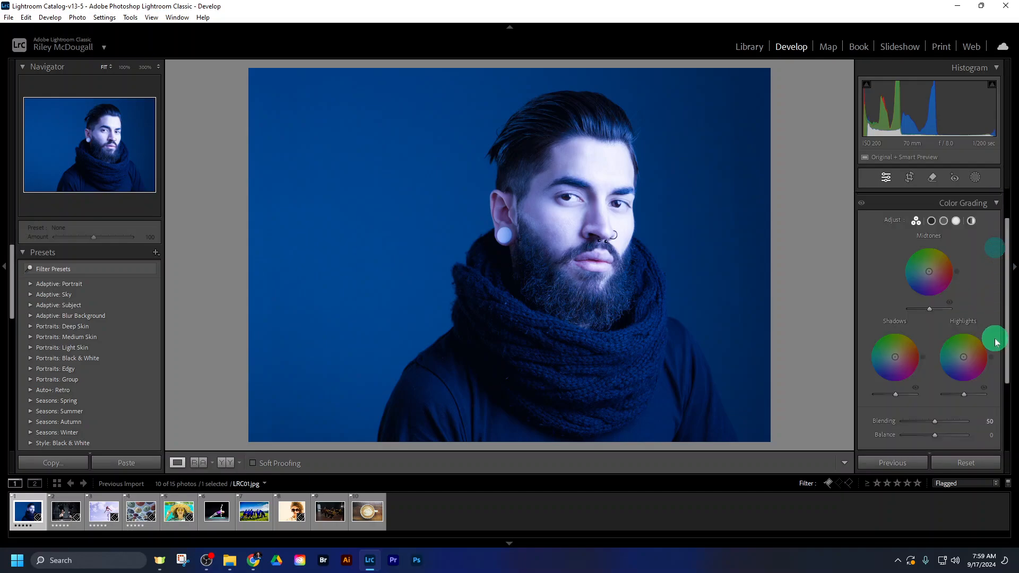
scroll(995, 343, "down", 3)
left_click(994, 359)
scroll(963, 375, "down", 2)
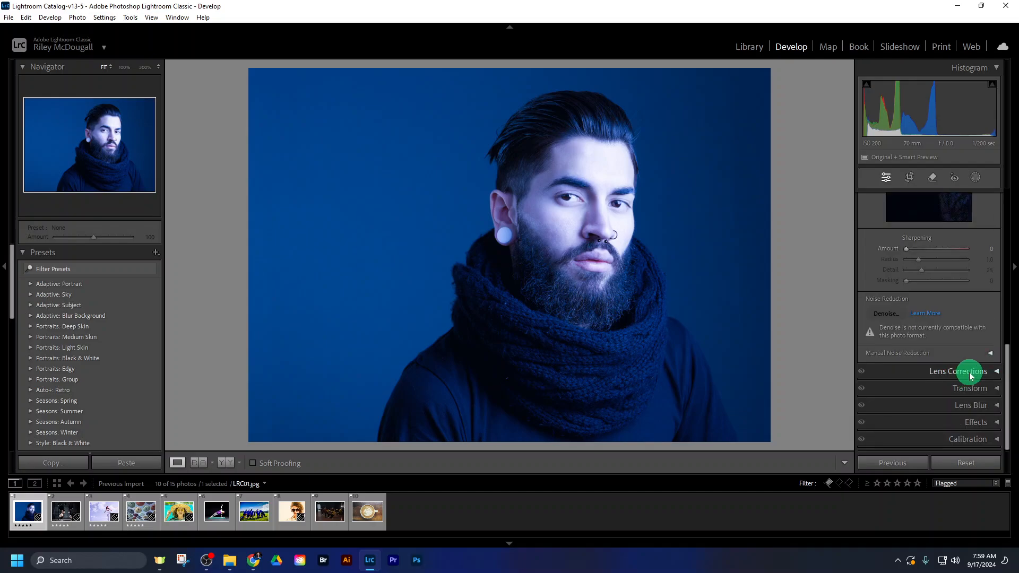
left_click(994, 371)
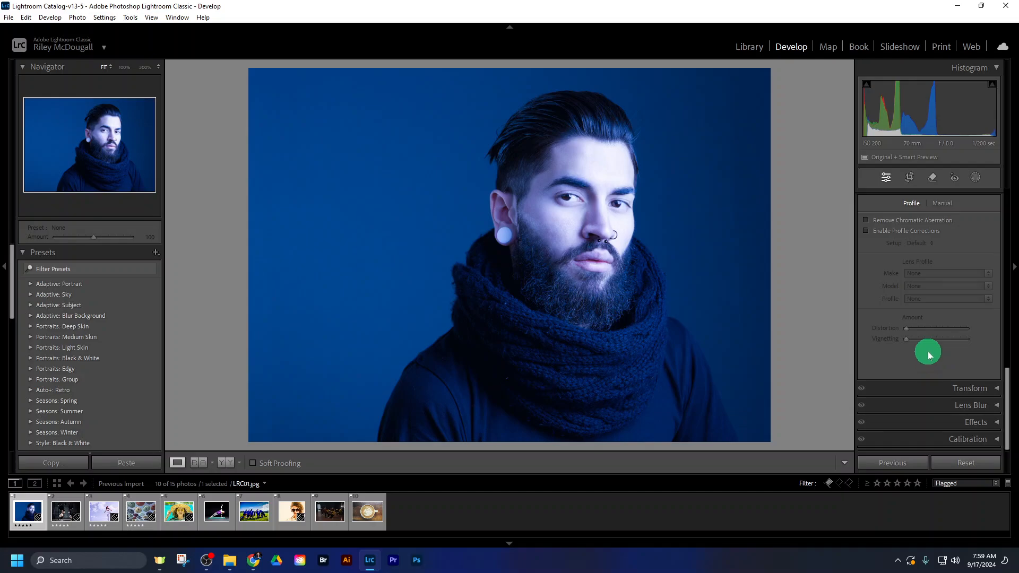
scroll(928, 351, "up", 5)
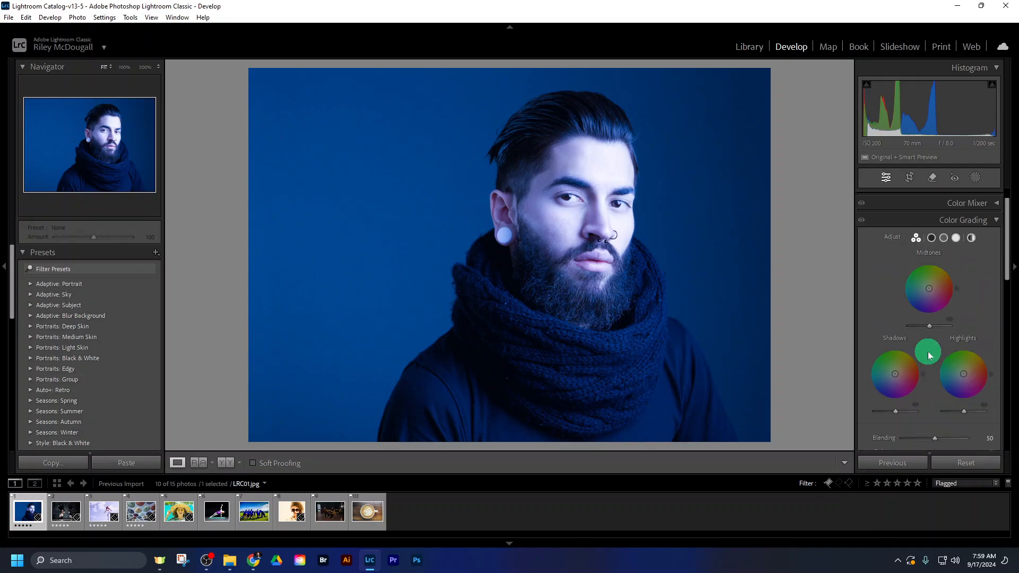
scroll(928, 352, "up", 1)
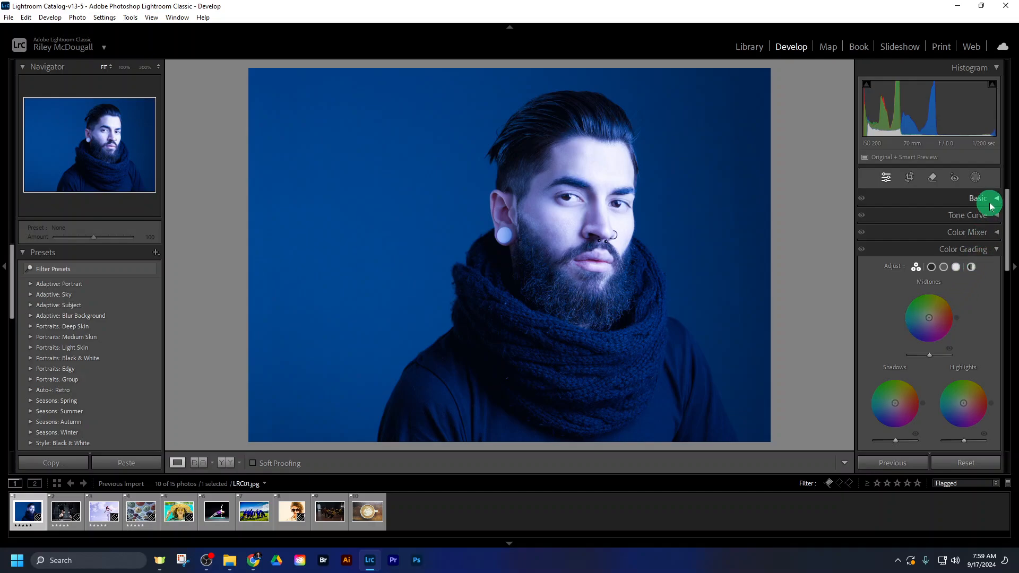
Collapse the Color Grading, Detail and Lens Corrections sections and expand Basic.
left_click(997, 250)
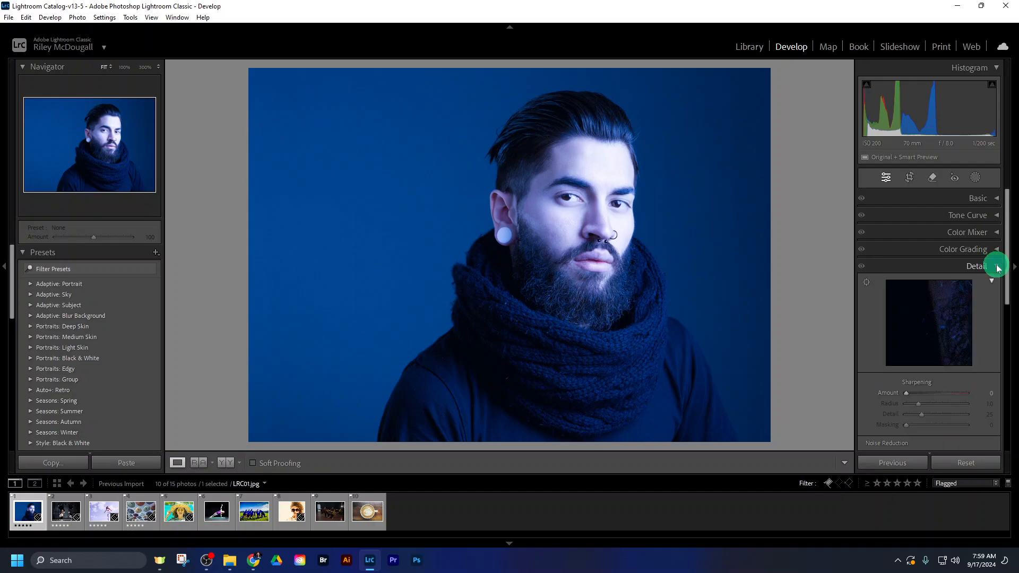
left_click(997, 267)
left_click(997, 284)
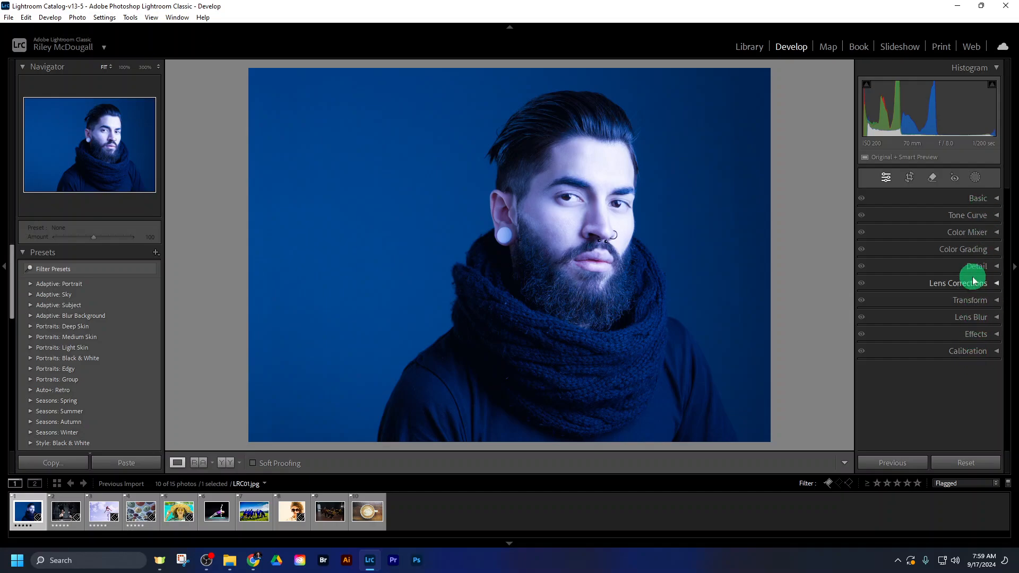
left_click(997, 199)
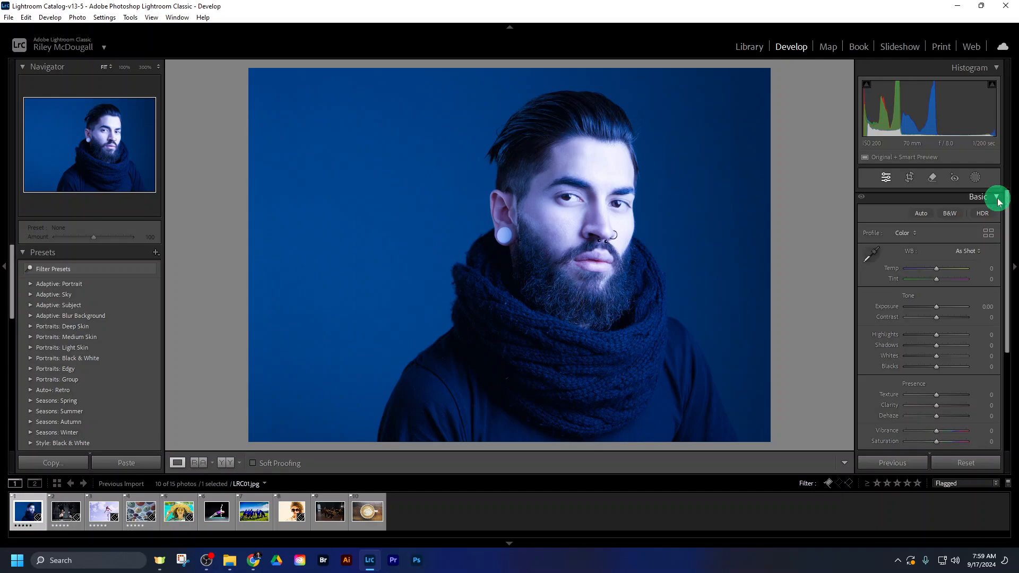
Look through the Basic sliders and the Tone Curve controls, leaving only Basic expanded.
scroll(926, 303, "down", 3)
scroll(931, 306, "up", 3)
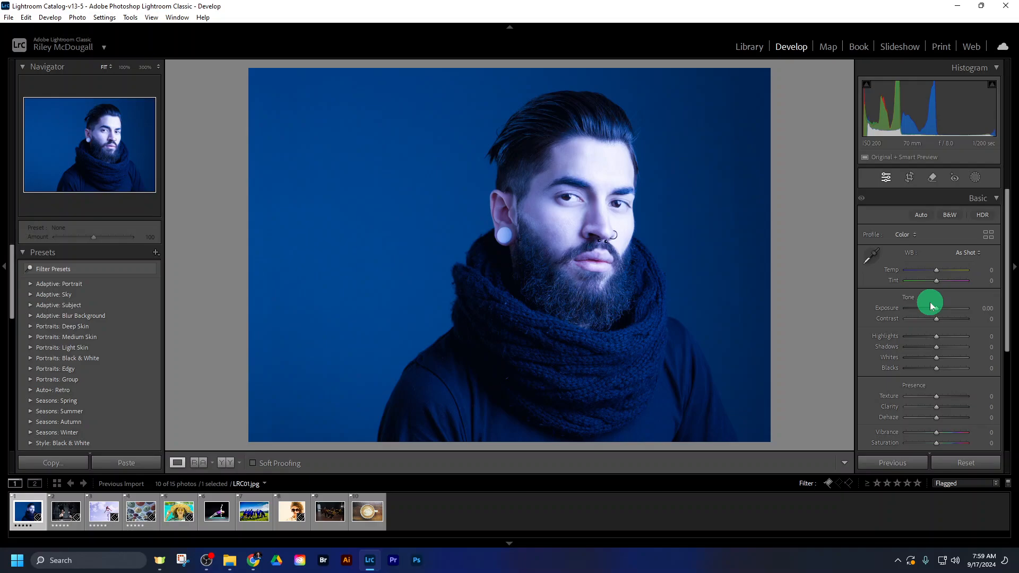
scroll(956, 306, "down", 3)
left_click(994, 302)
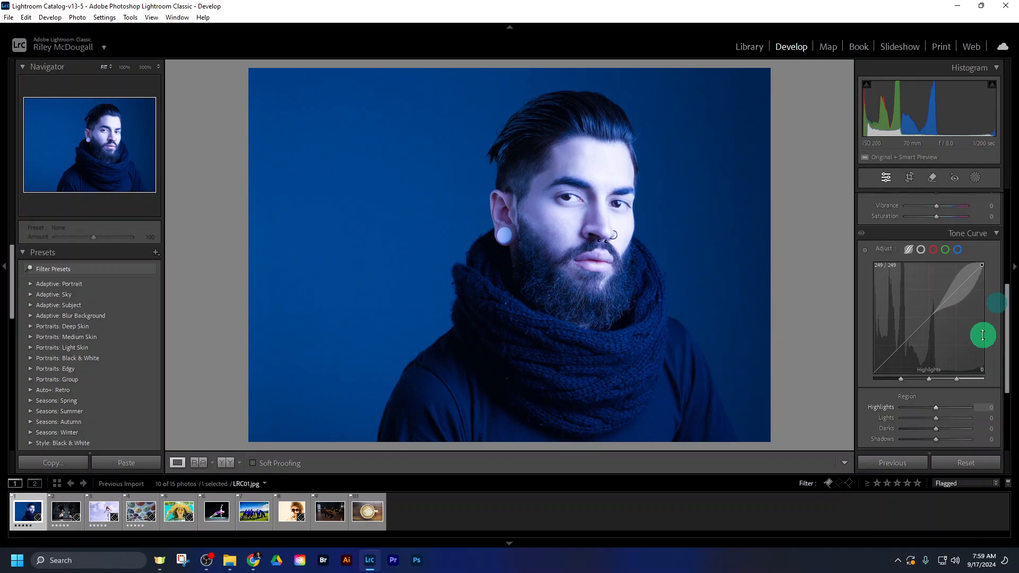
left_click(995, 233)
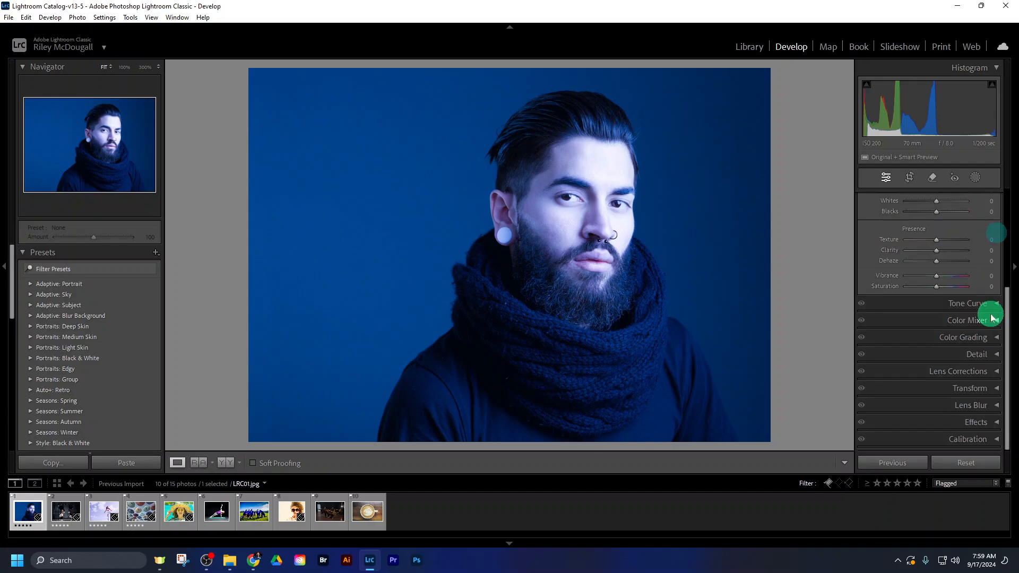
scroll(966, 366, "up", 3)
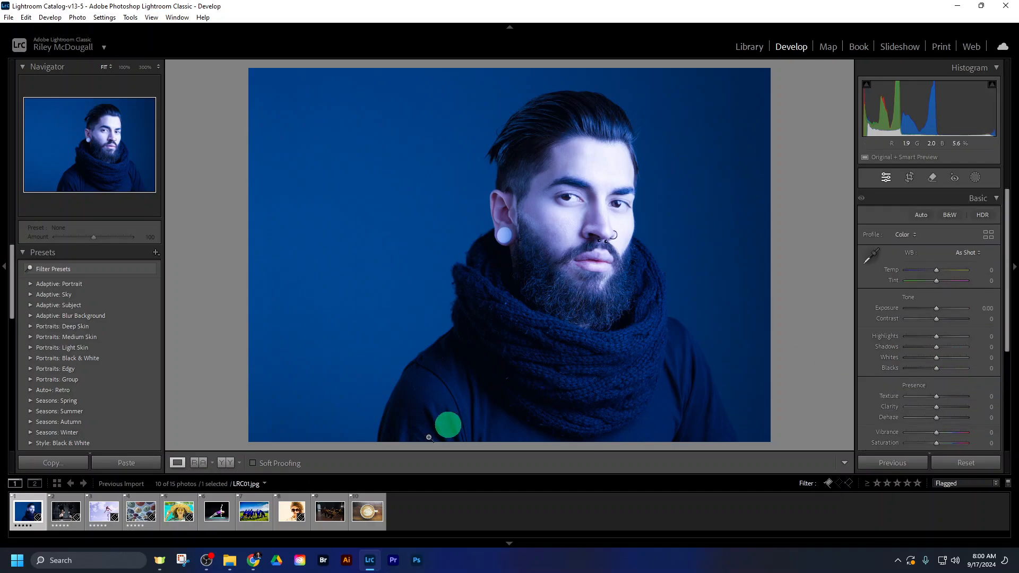
Switch to Chrome and view the U306 EXAMPLE image attached to the Classroom assignment, comparing the original and corrected portrait.
left_click(256, 561)
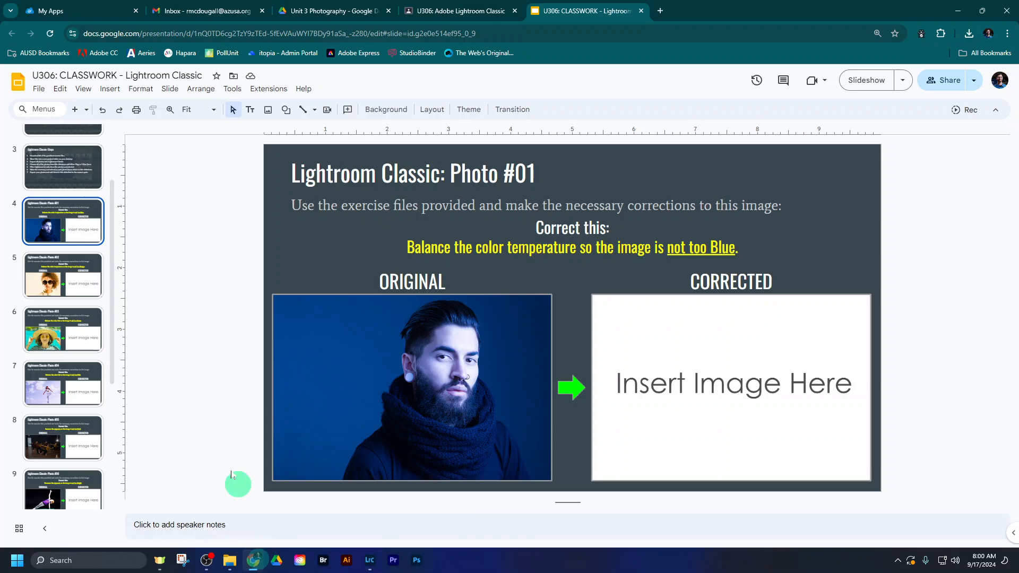
left_click(216, 406)
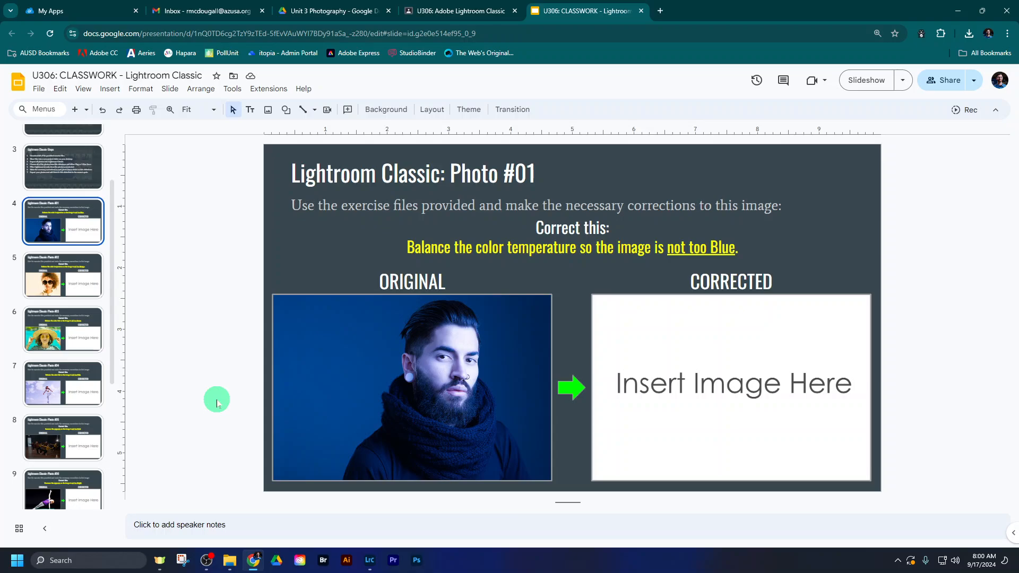
left_click(466, 12)
left_click(626, 456)
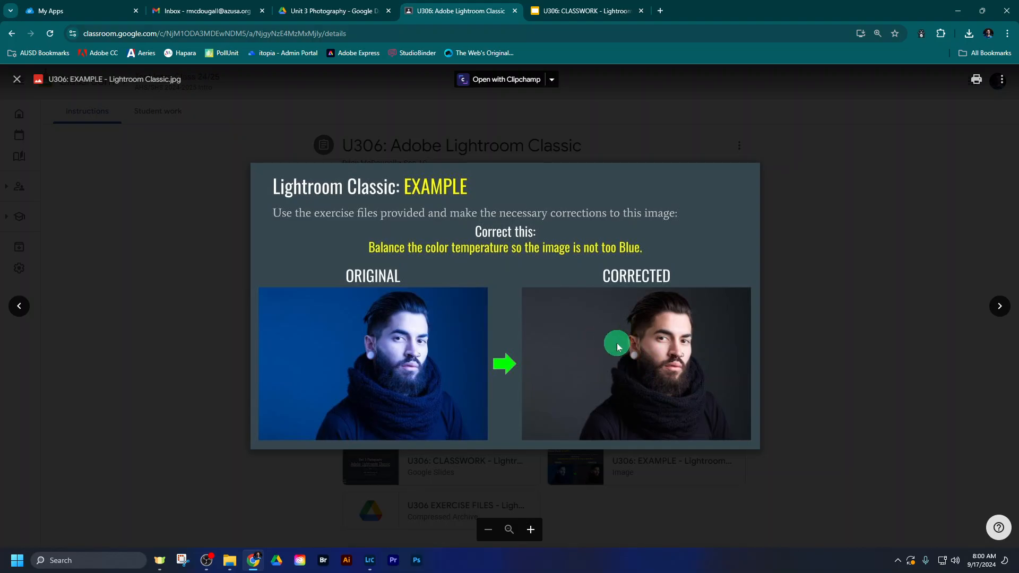
left_click(799, 200)
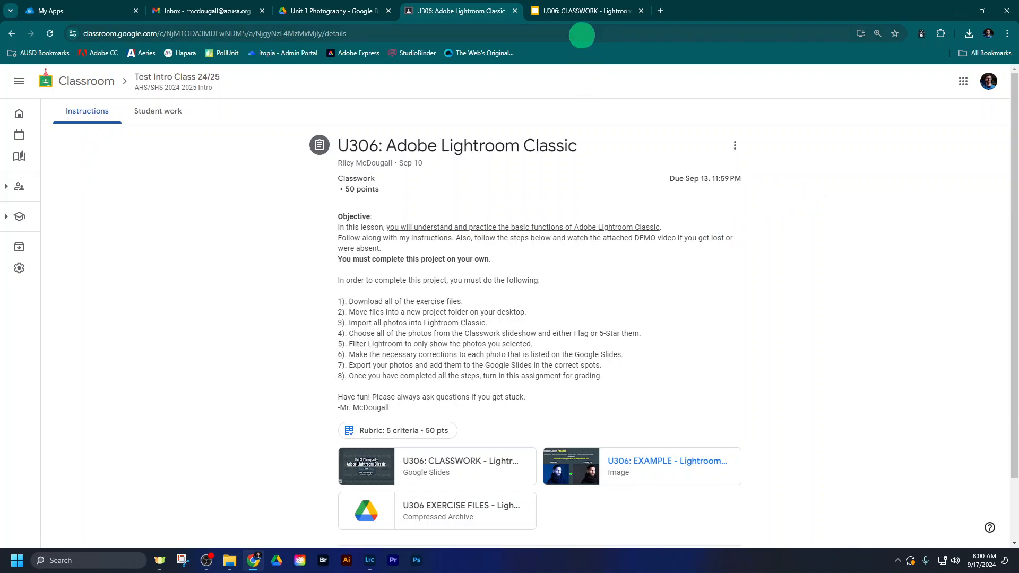
Read the color temperature instruction on the Photo #01 slide of the U306: CLASSWORK presentation.
left_click(583, 11)
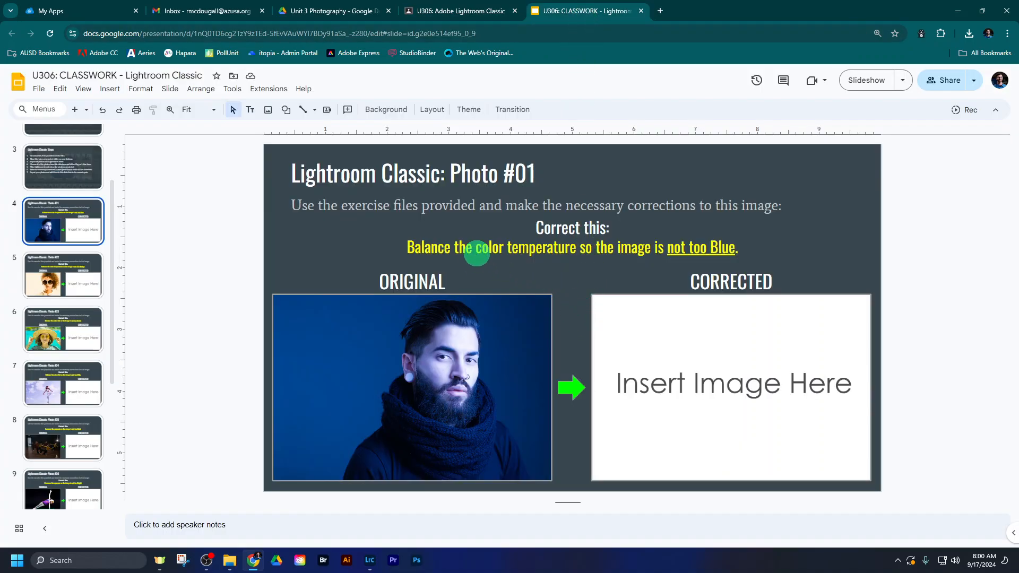
left_click_drag(475, 249, 563, 251)
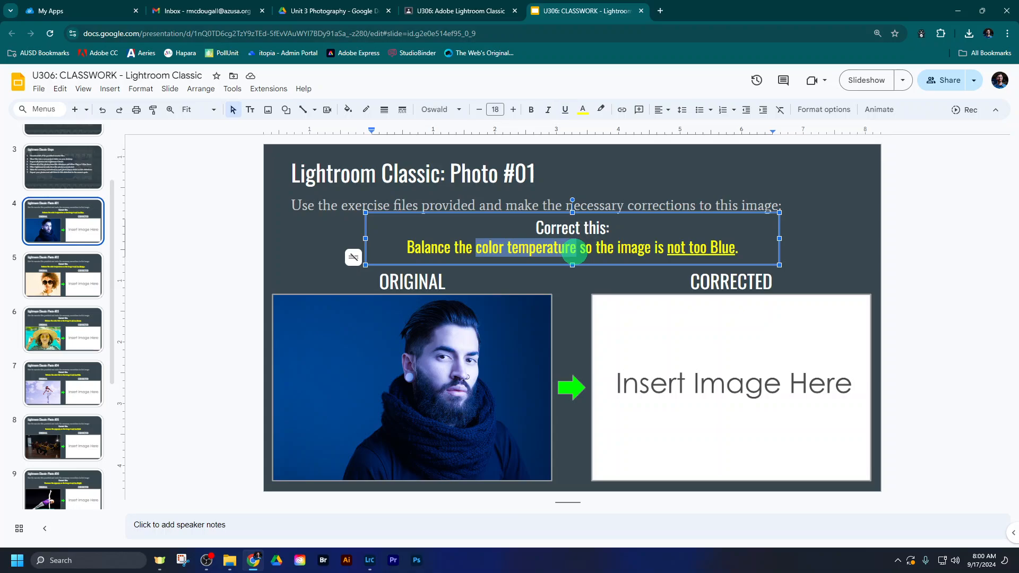
left_click(911, 346)
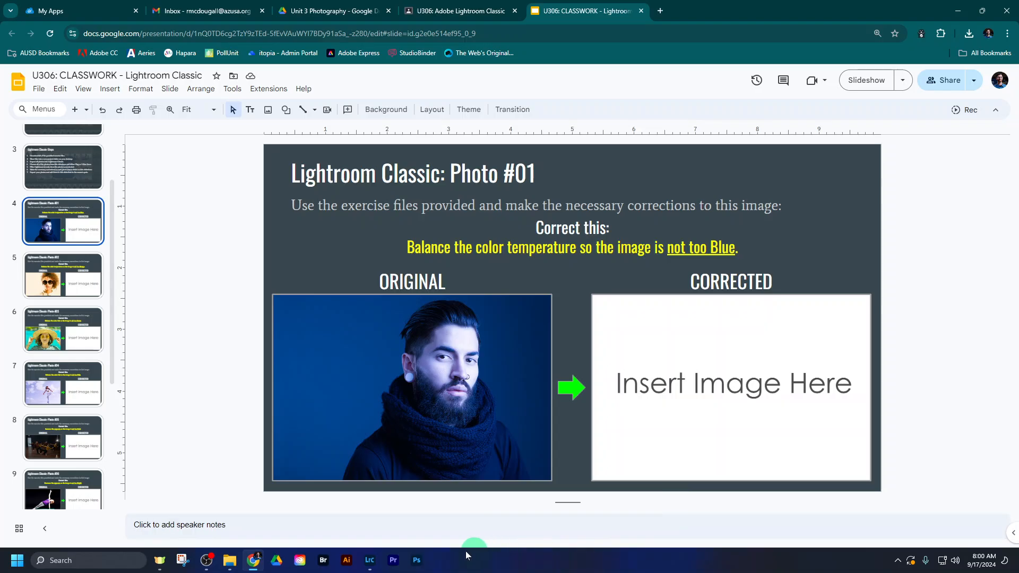
Switch back to Lightroom Classic and warm the bearded man photo LRC01.jpg by setting its Temp to +100.
left_click(372, 561)
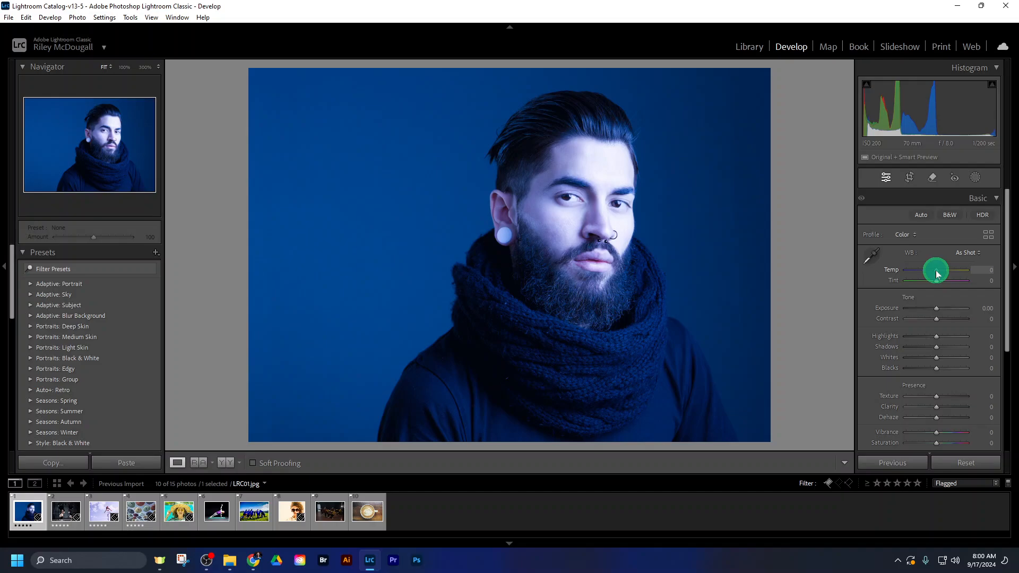
left_click_drag(937, 273, 963, 272)
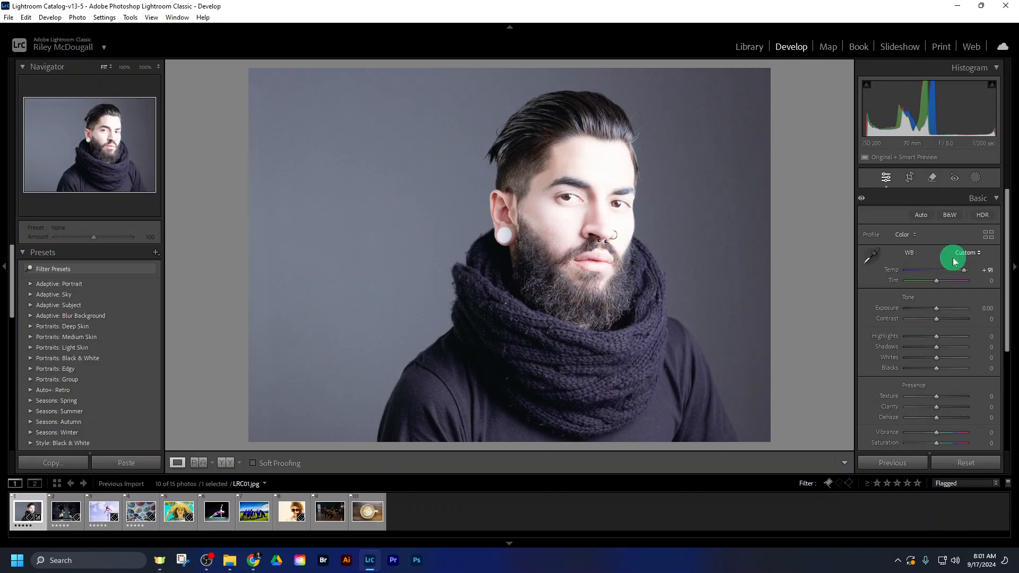
left_click_drag(964, 270, 967, 272)
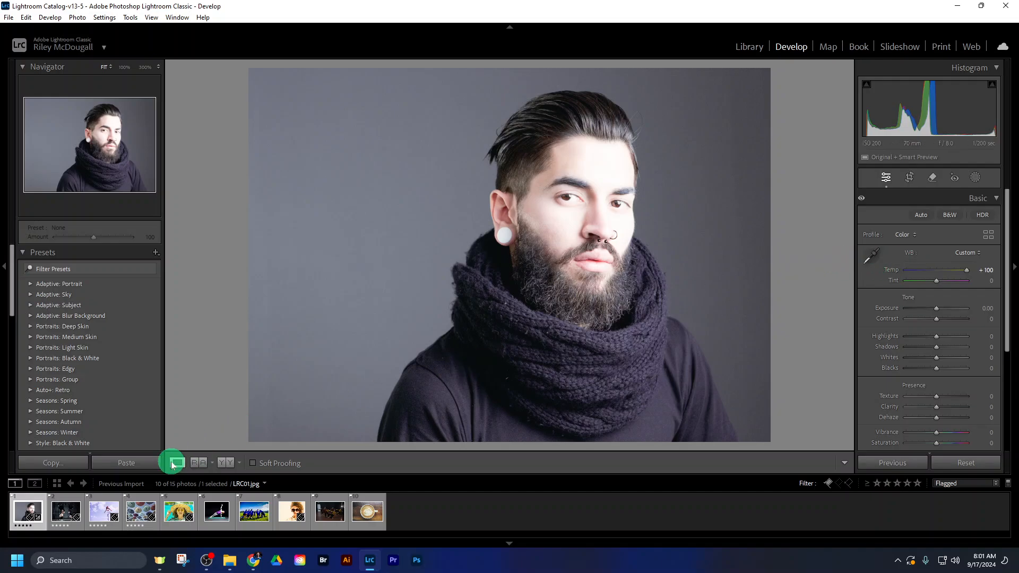
Switch to the U306: CLASSWORK presentation in Chrome and read the correction instruction on the Photo #02 slide.
left_click(250, 561)
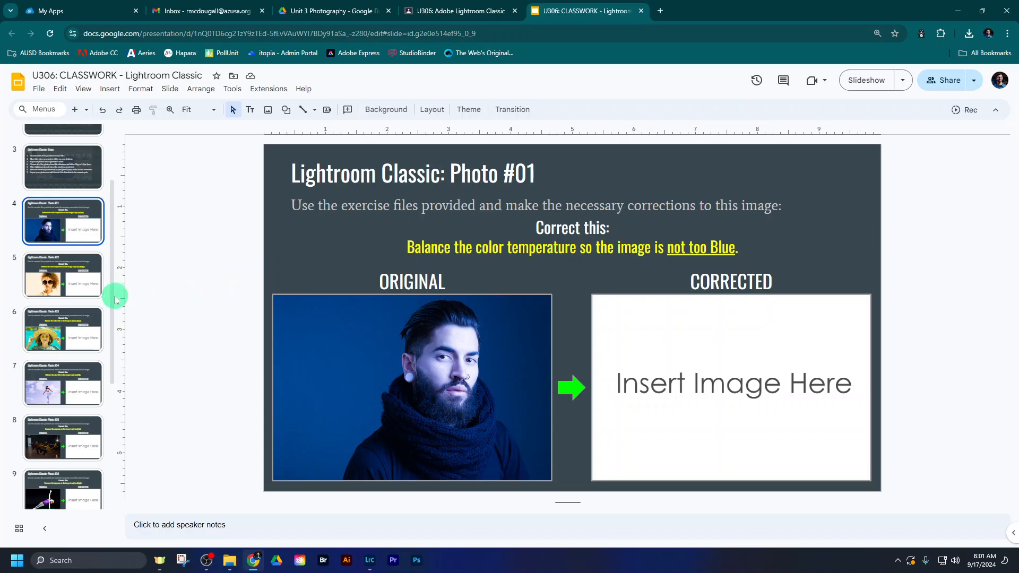
left_click(80, 282)
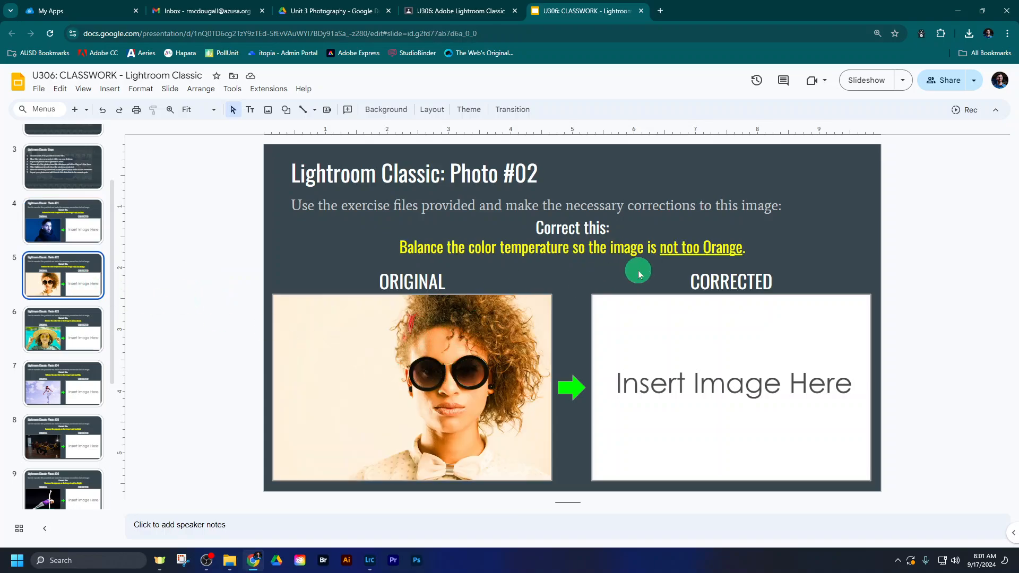
left_click_drag(658, 249, 751, 249)
left_click(926, 287)
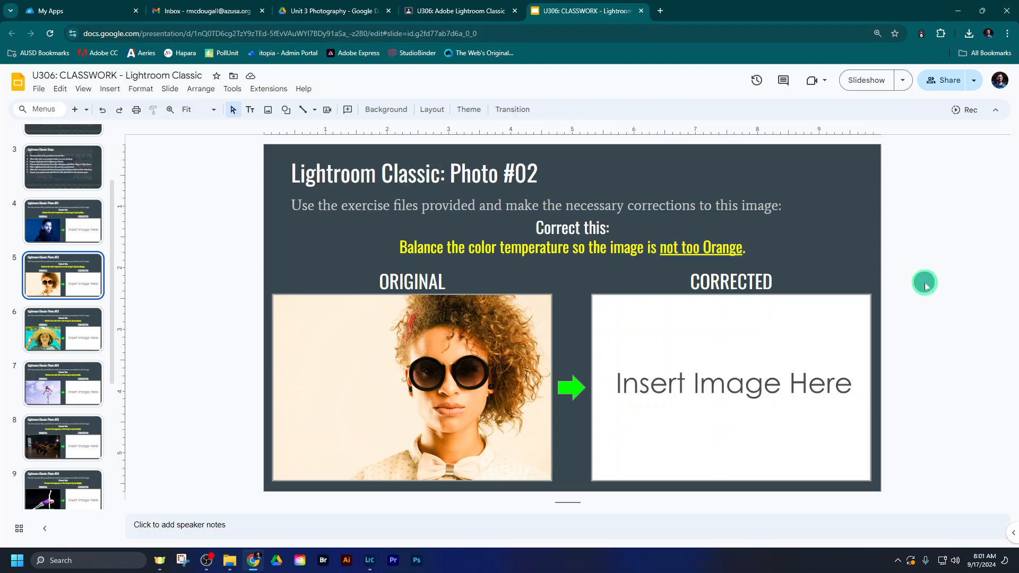
Switch back to Lightroom Classic, select the sunglasses portrait LRC03.jpg and cool it by setting its Temp to -21.
left_click(370, 560)
left_click(296, 518)
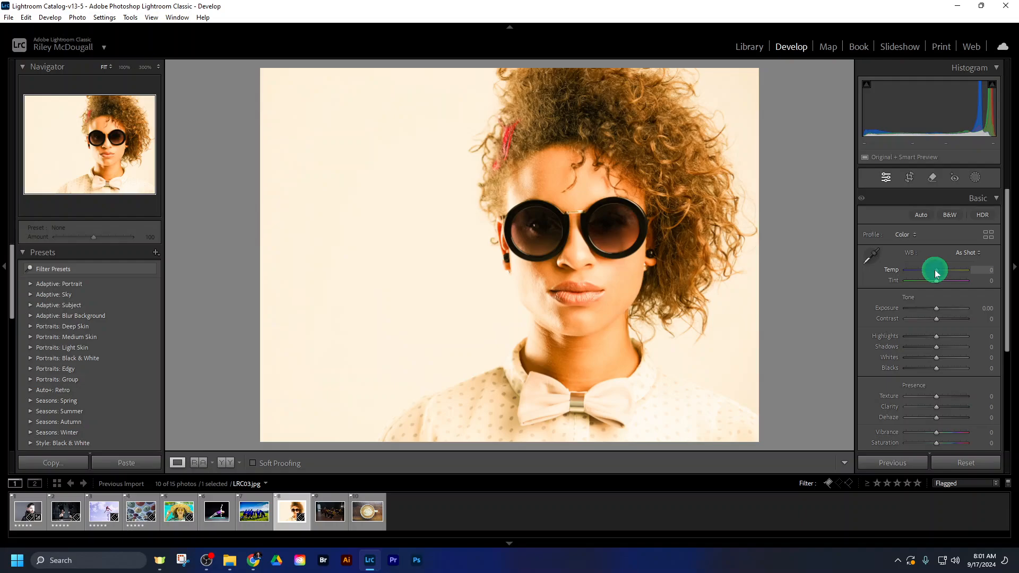
left_click_drag(936, 271, 930, 273)
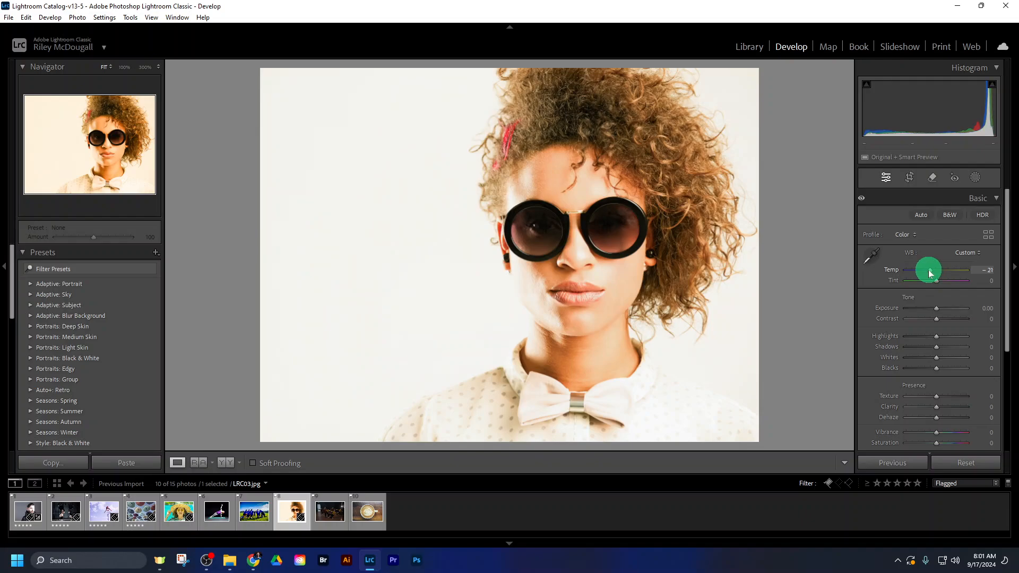
left_click_drag(928, 269, 928, 270)
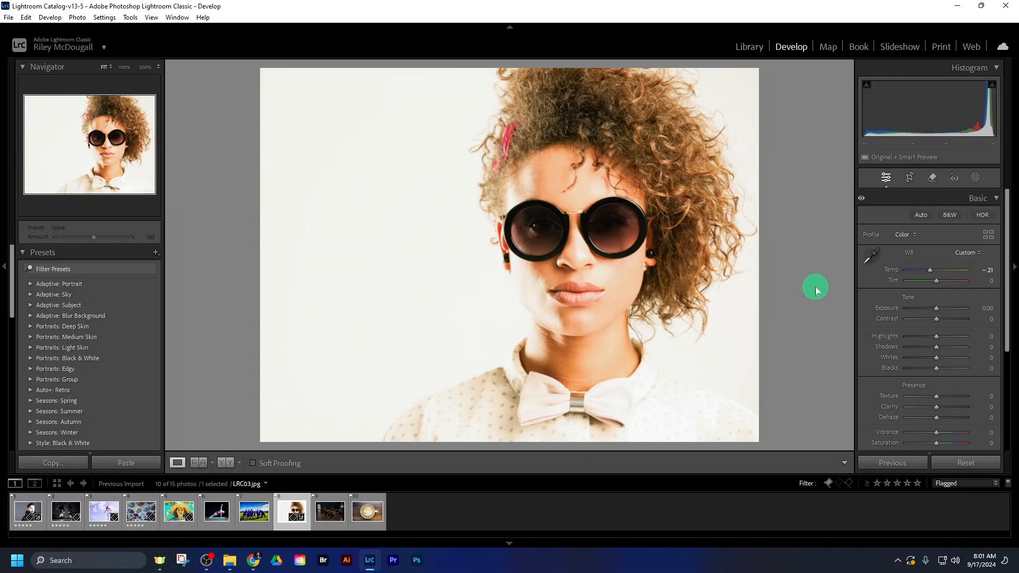
mouse_move(929, 270)
left_mouse_down()
mouse_move(919, 272)
mouse_move(929, 270)
left_mouse_up()
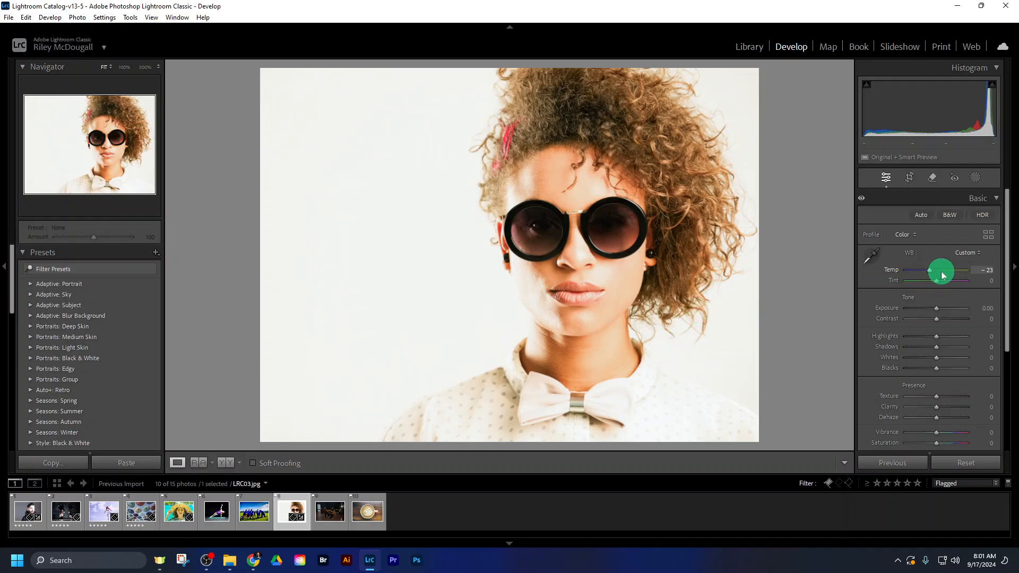
mouse_move(930, 269)
left_mouse_down()
mouse_move(941, 270)
mouse_move(931, 272)
left_mouse_up()
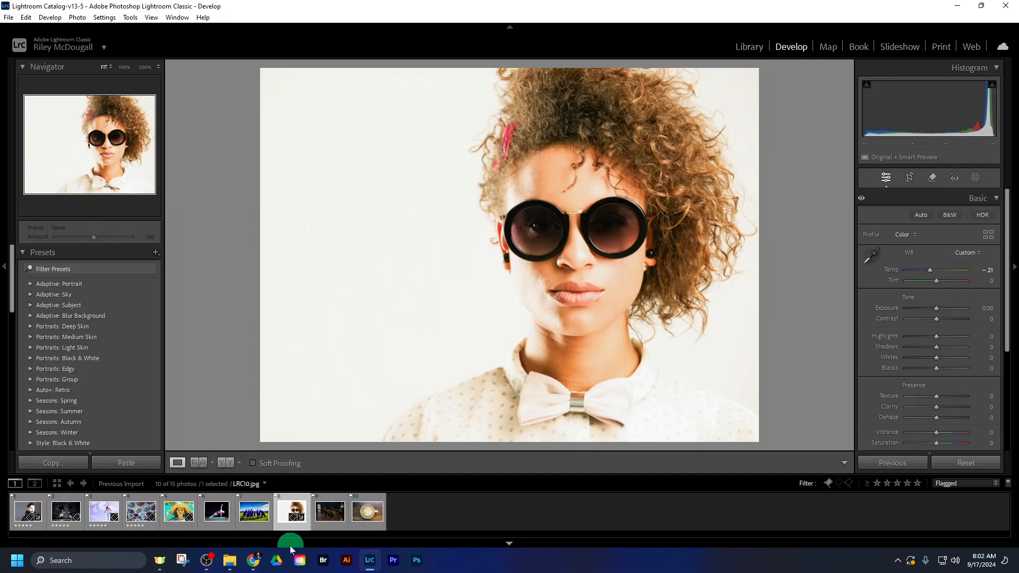
Check the Photo #03 slide in the Chrome presentation, and in Lightroom Classic set the straw-hat portrait LRC04.jpg's Tint to +44.
left_click(256, 562)
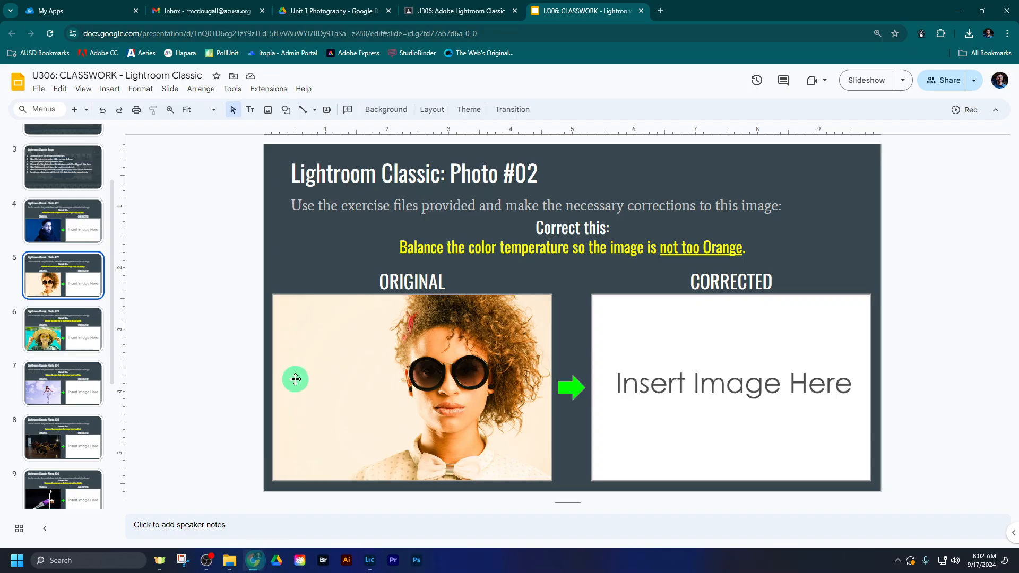
scroll(239, 295, "down", 2)
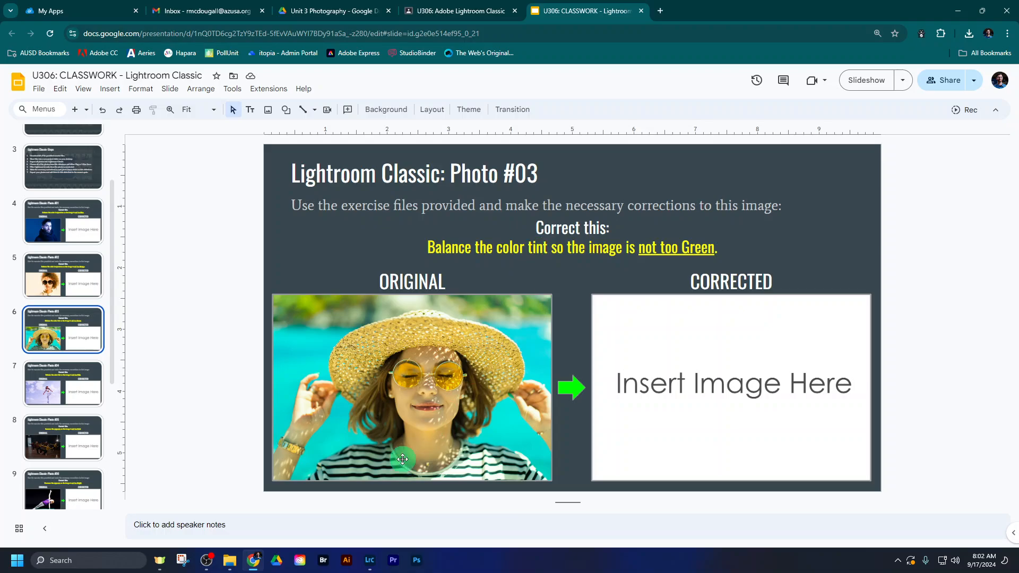
left_click(370, 561)
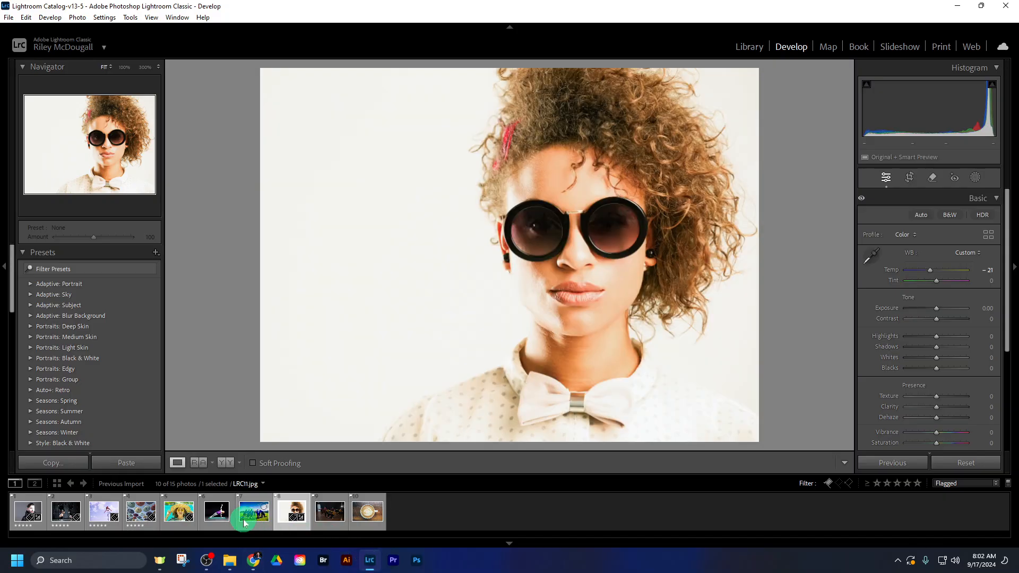
left_click(177, 511)
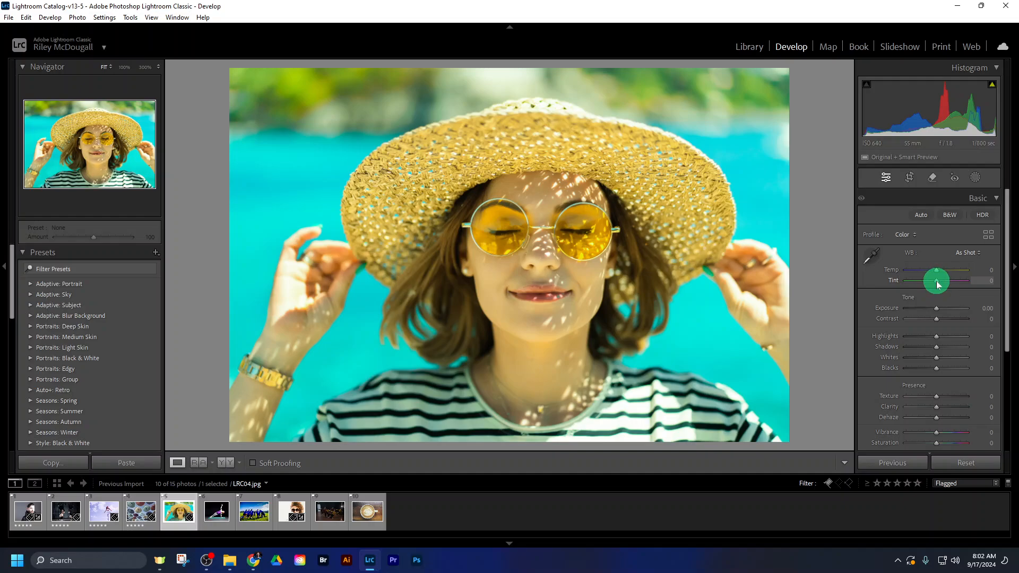
left_click_drag(937, 285, 947, 285)
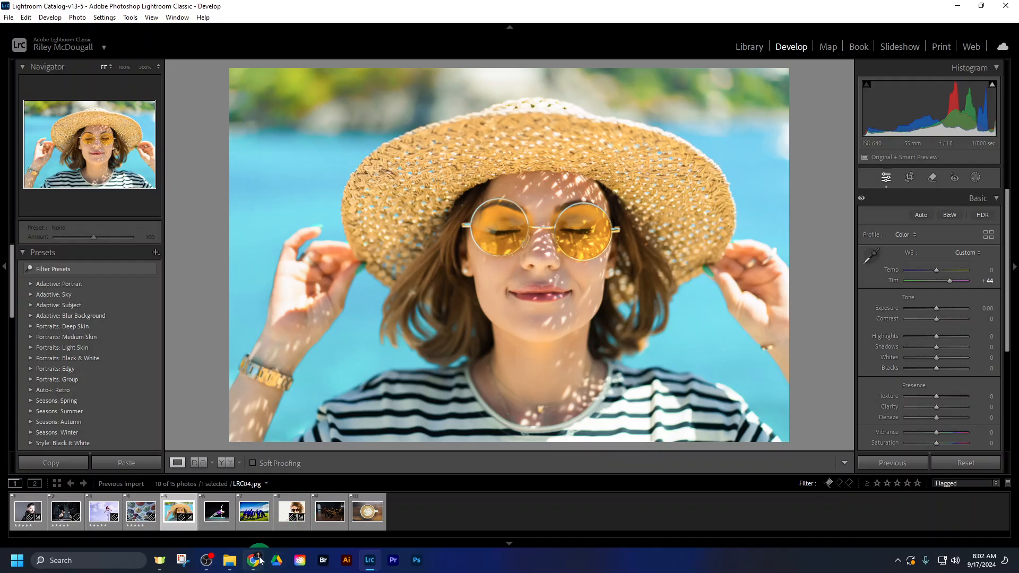
Check the Photo #04 slide in the Chrome presentation, and in Lightroom Classic set the jumping woman photo LRC05.jpg's Tint to -49.
mouse_move(254, 560)
left_click(254, 531)
left_click(60, 396)
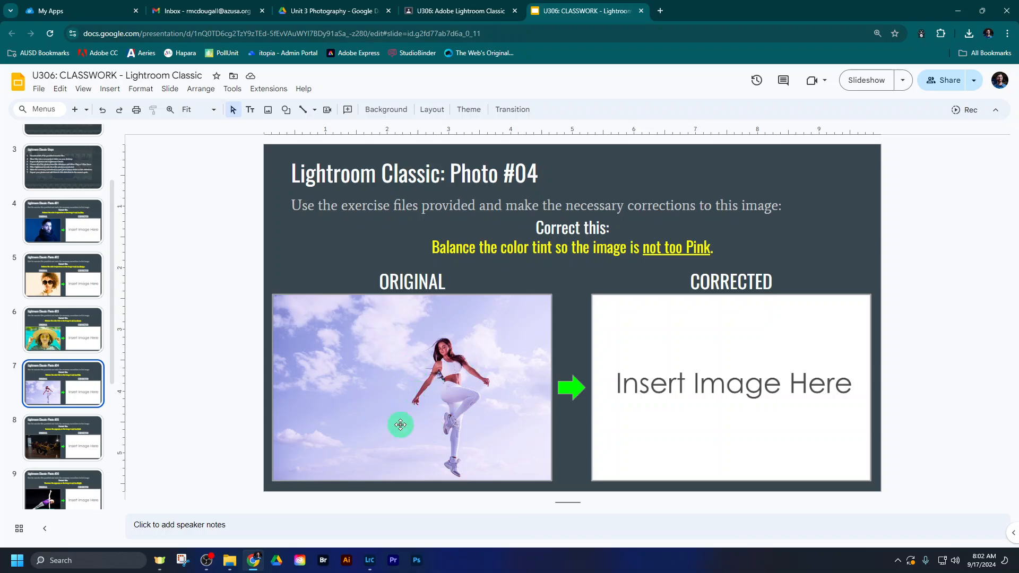
left_click(369, 560)
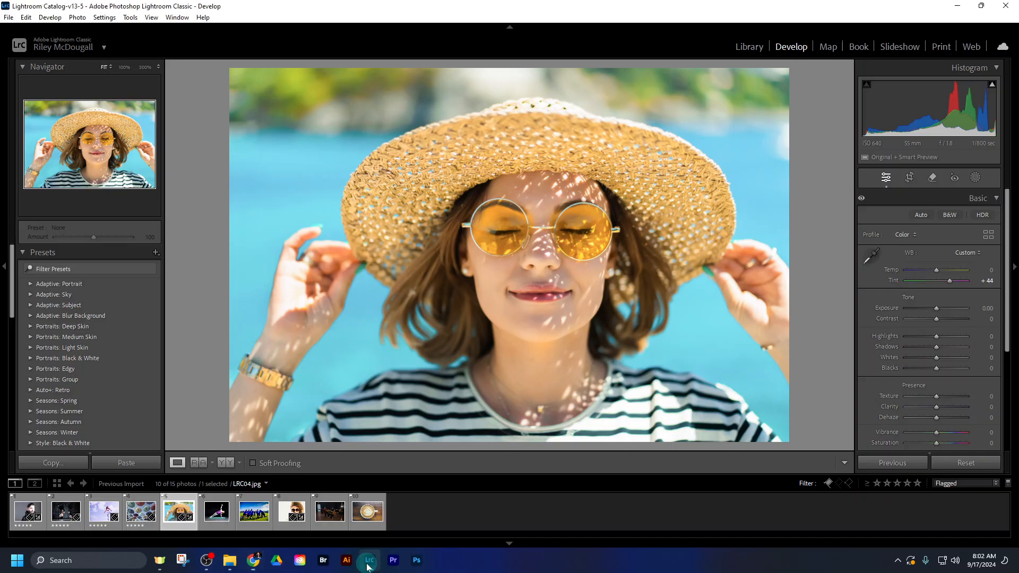
left_click(104, 514)
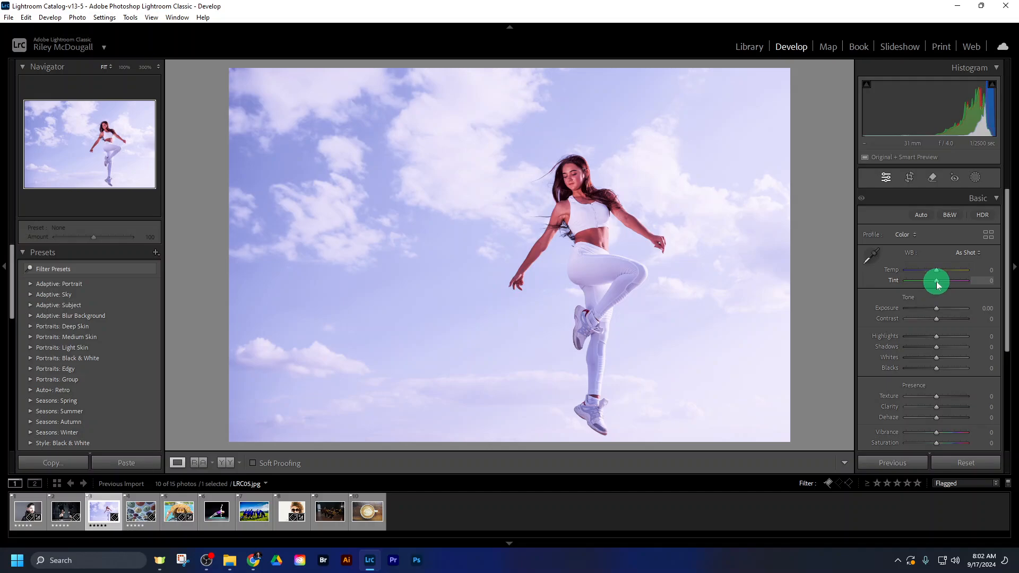
left_click_drag(938, 285, 925, 279)
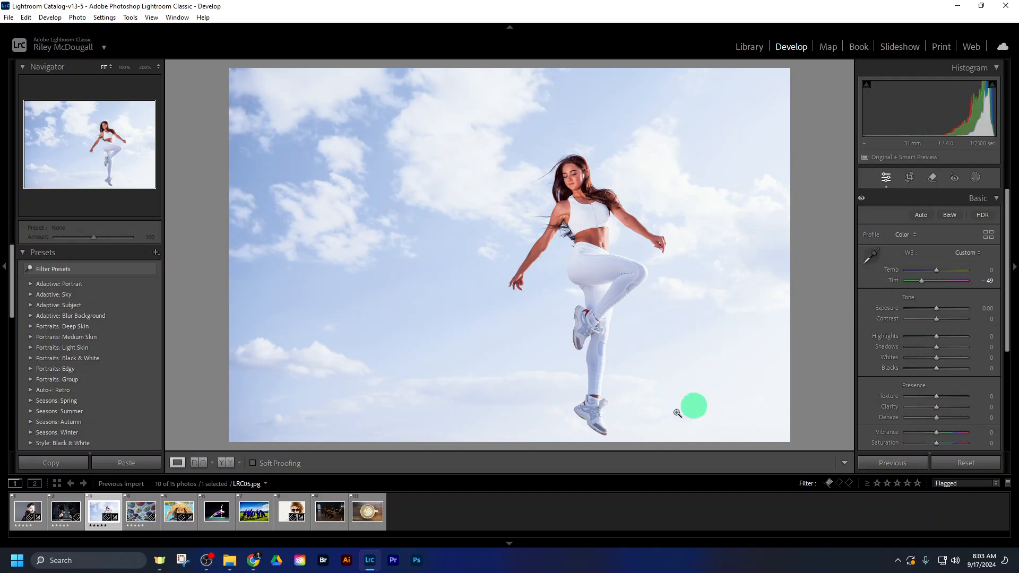
Switch to the U306: CLASSWORK presentation in Chrome and read the exposure instruction on the Photo #05 slide.
left_click(257, 562)
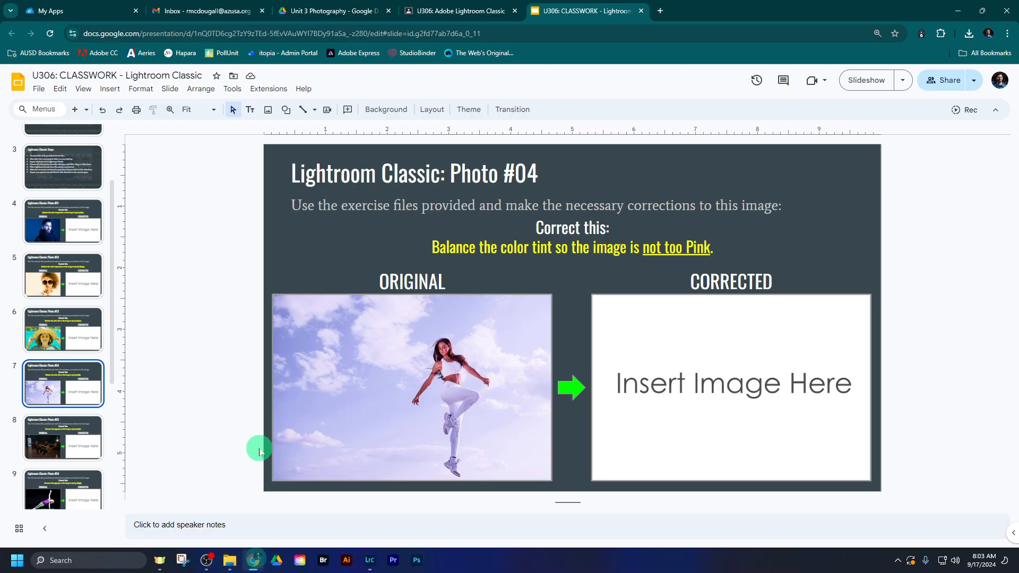
scroll(231, 392, "down", 2)
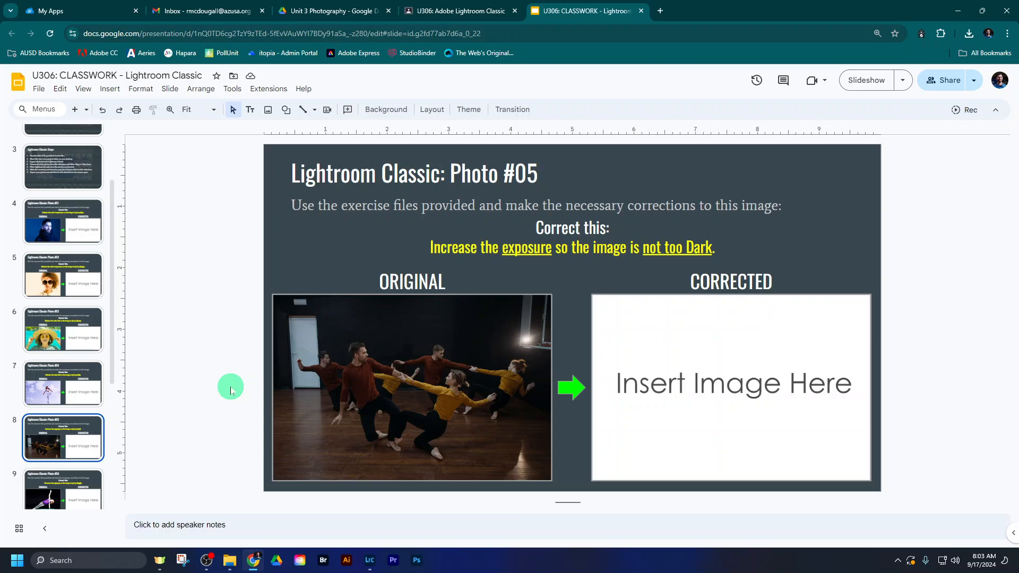
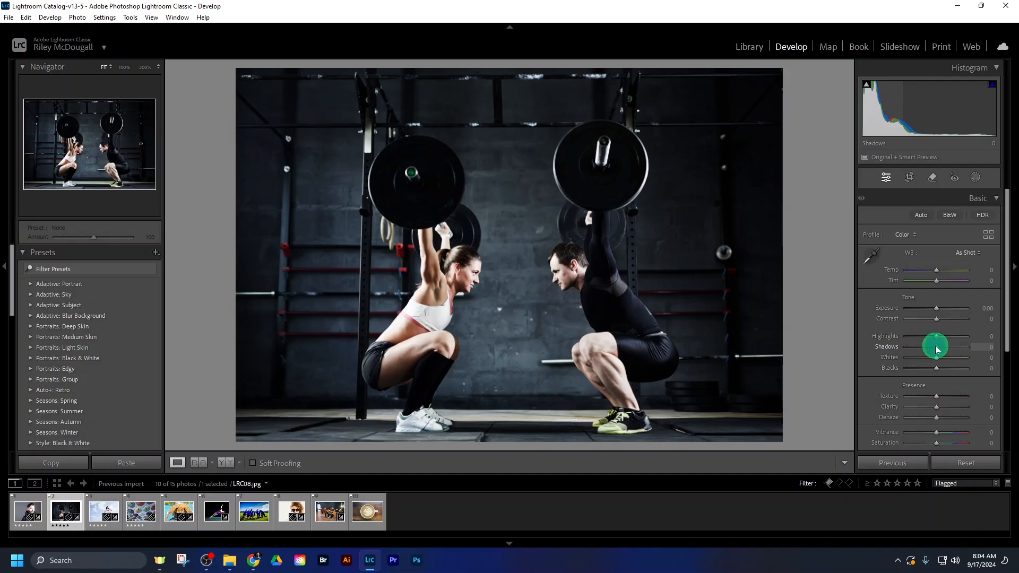
Brighten the dark areas of the weightlifters photo LRC08.jpg by setting Shadows to +81 and Blacks to +98.
left_click_drag(937, 349, 967, 370)
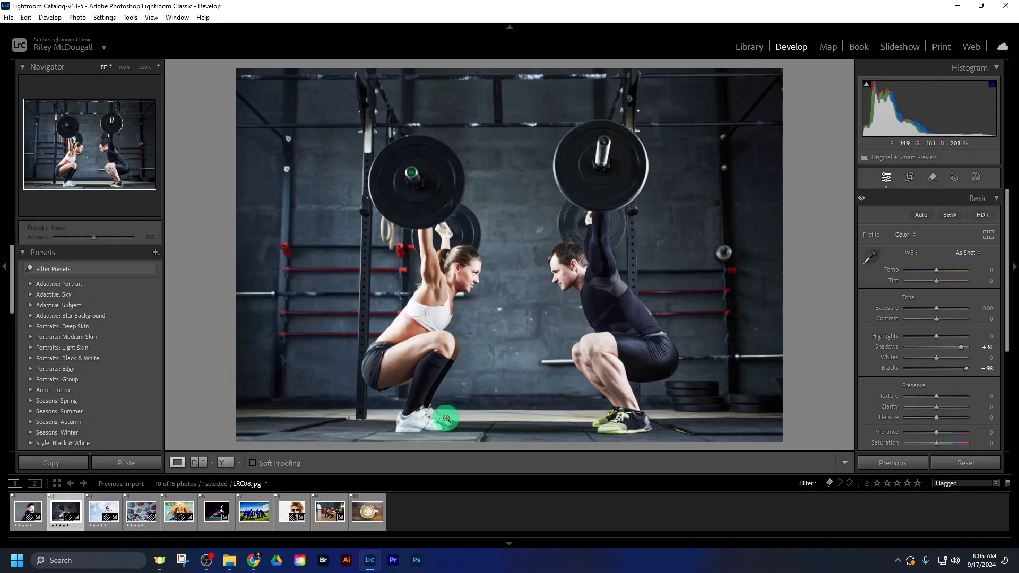
Read the Photo #08 slide's correction instruction in Chrome, and select the soccer team photo LRC11.jpg in Lightroom Classic.
left_click(248, 565)
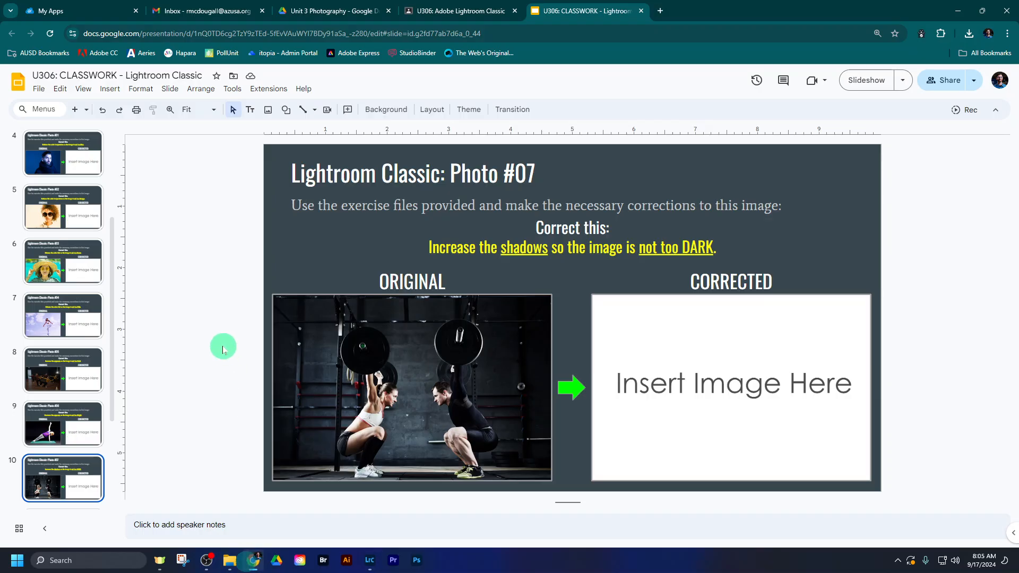
key("Down")
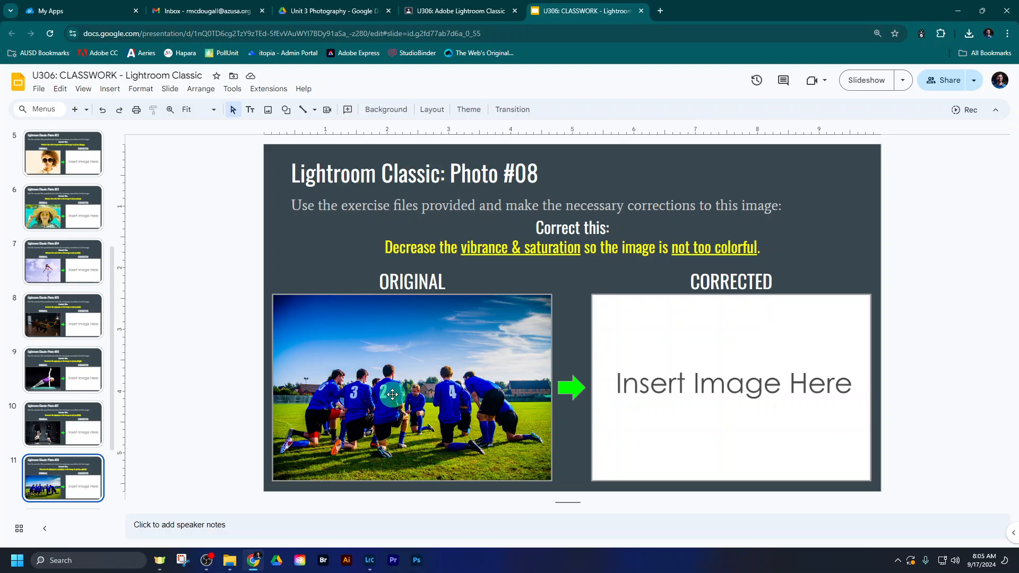
left_click_drag(461, 247, 757, 247)
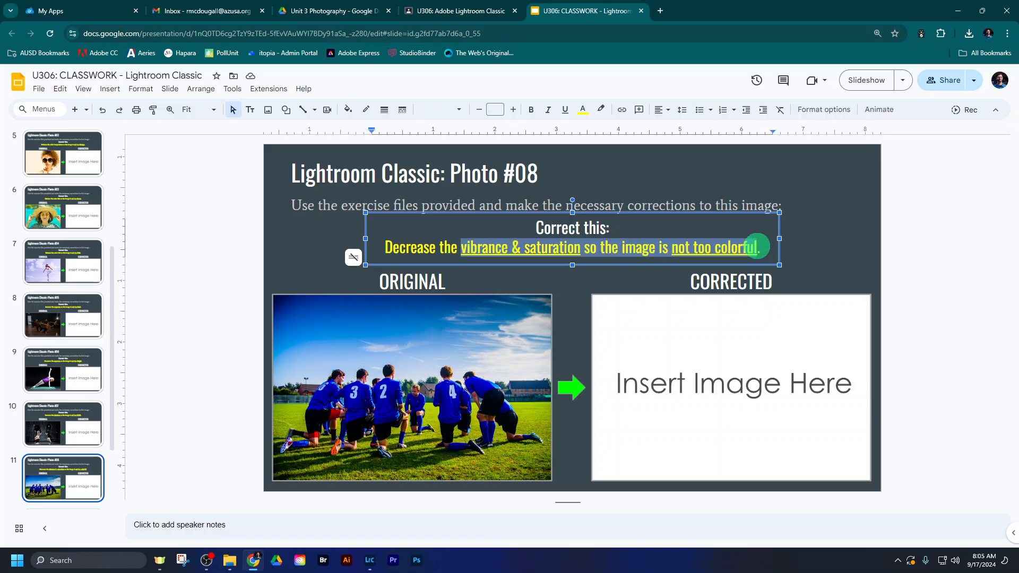
left_click(903, 322)
left_click(370, 560)
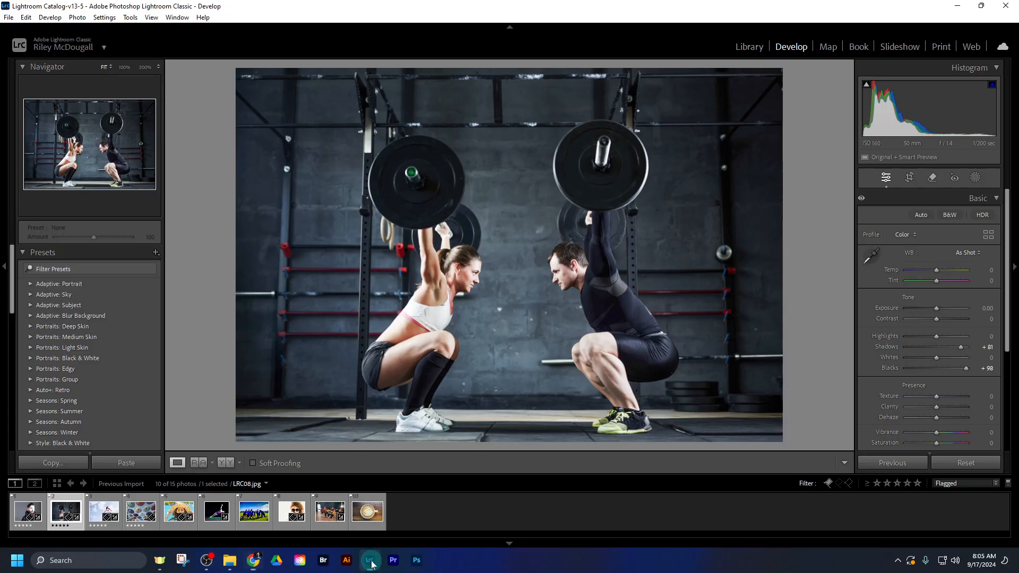
left_click(250, 522)
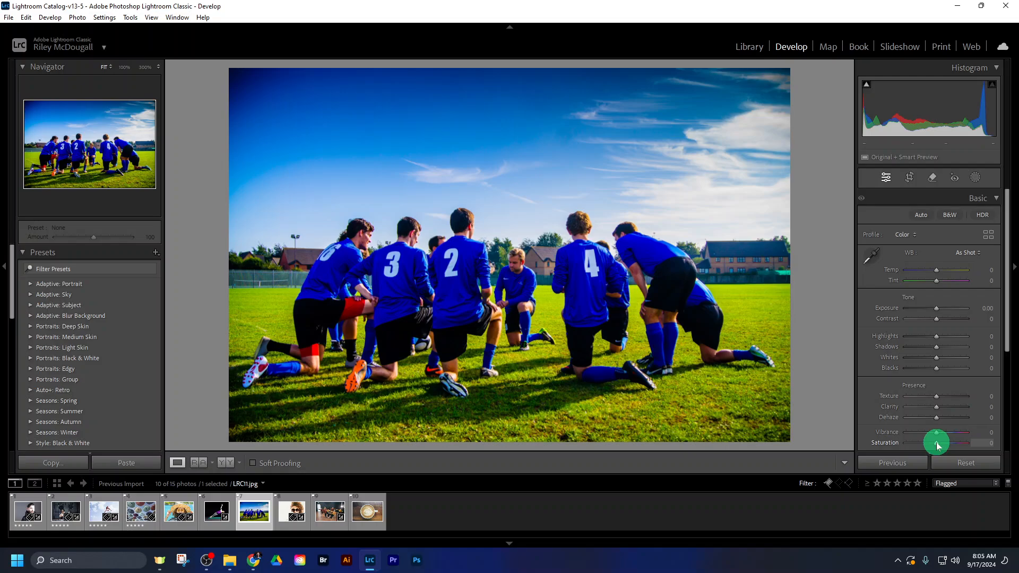
Preview the soccer team photo with Saturation at +100, Vibrance at +25 and Saturation at -100, resetting each adjustment to 0.
left_click_drag(937, 445, 979, 444)
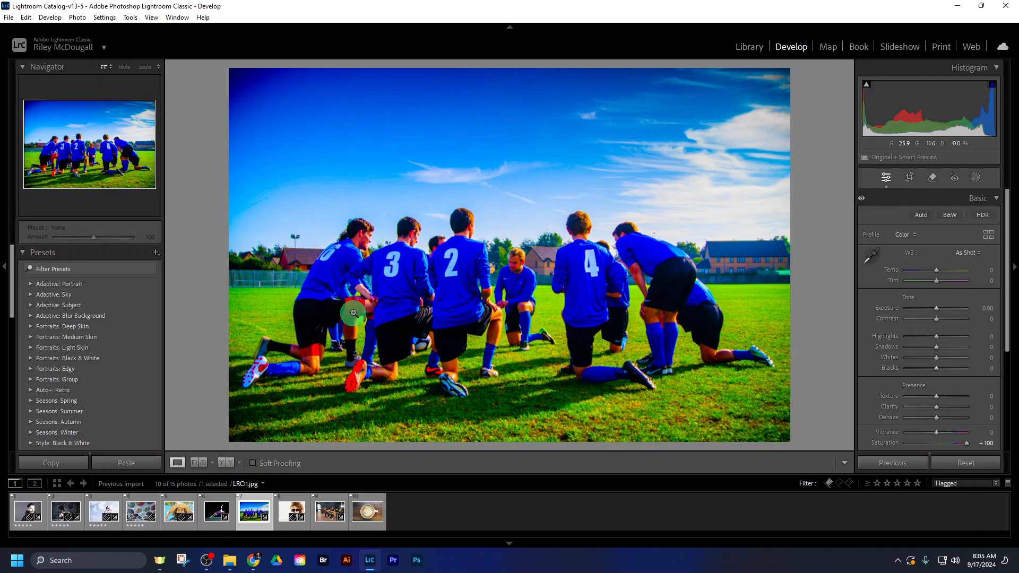
double_click(884, 442)
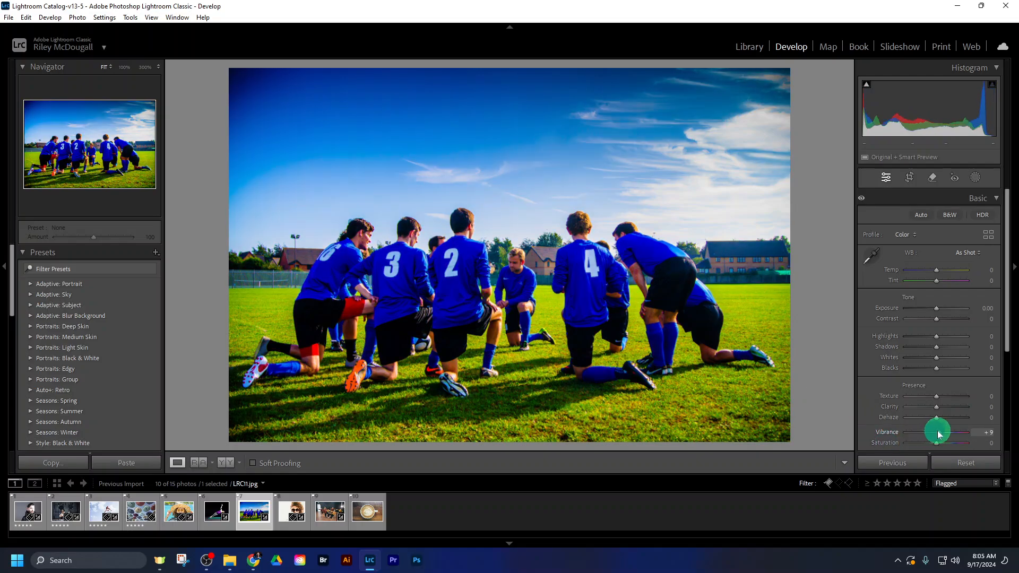
mouse_move(937, 431)
left_mouse_down()
mouse_move(957, 431)
mouse_move(929, 432)
mouse_move(944, 432)
left_mouse_up()
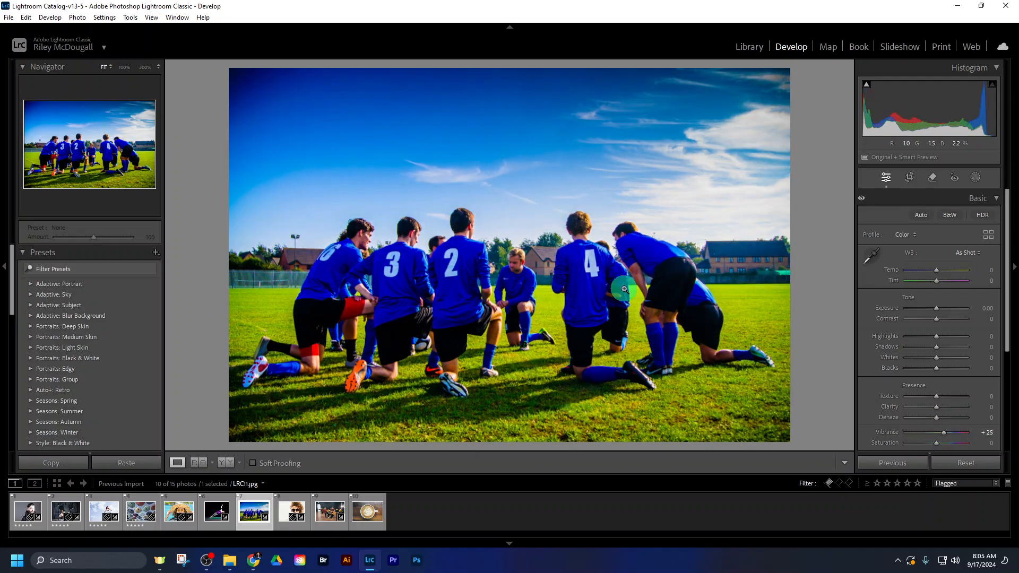
double_click(889, 431)
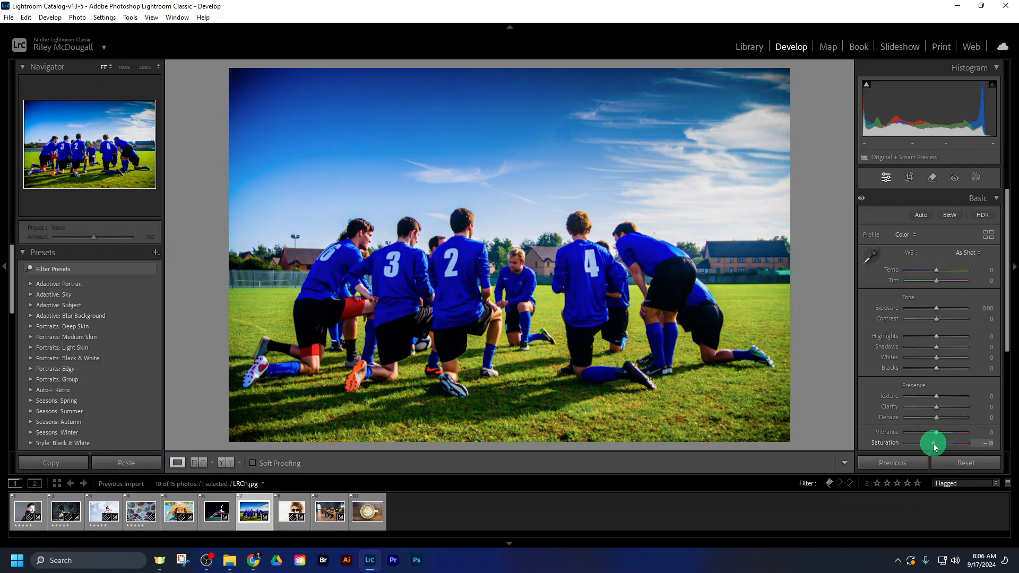
left_click_drag(935, 447, 875, 450)
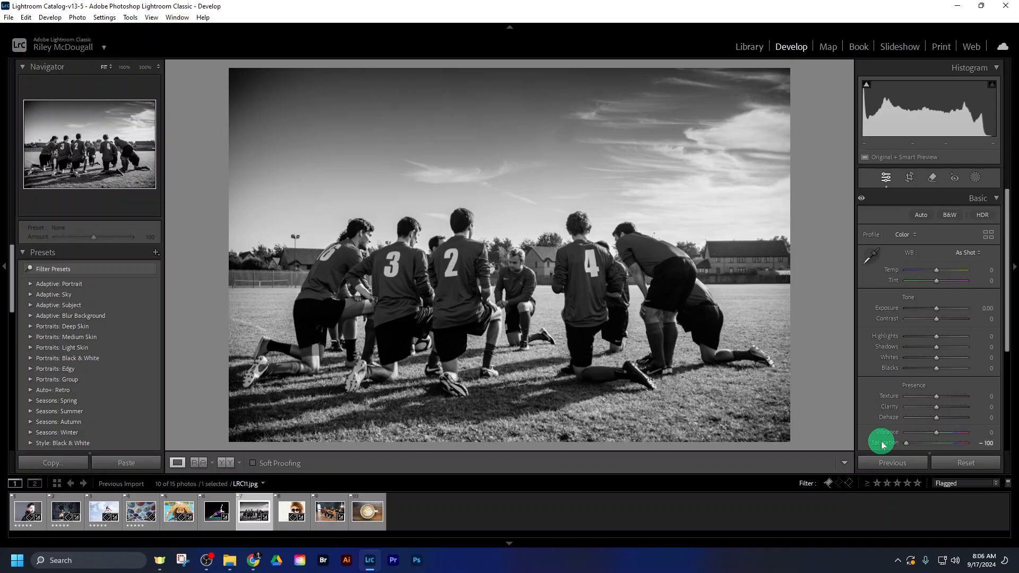
double_click(885, 443)
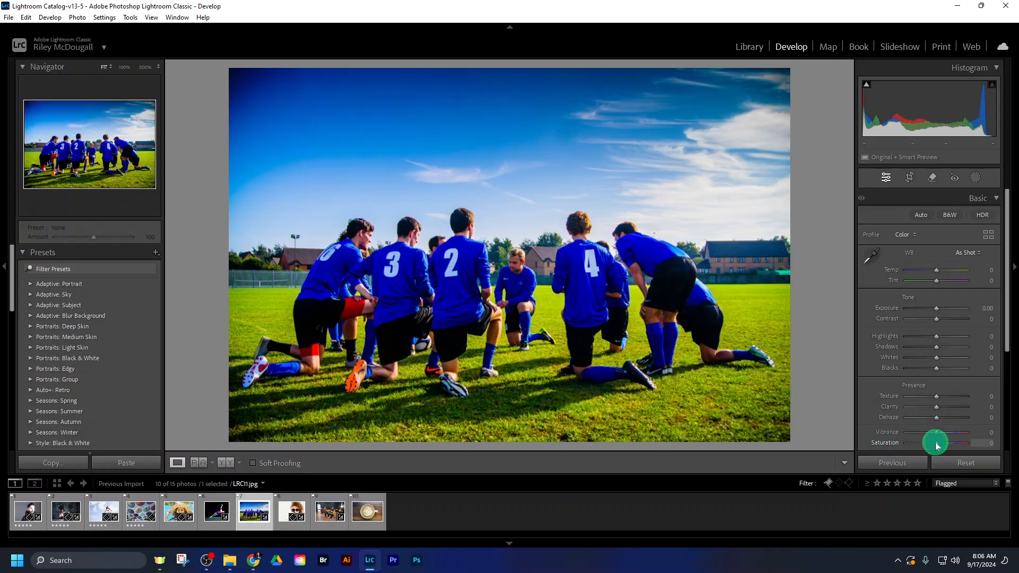
Tone down the soccer team photo's colors by setting Saturation to -11 and Vibrance to -5.
left_click_drag(937, 445, 933, 432)
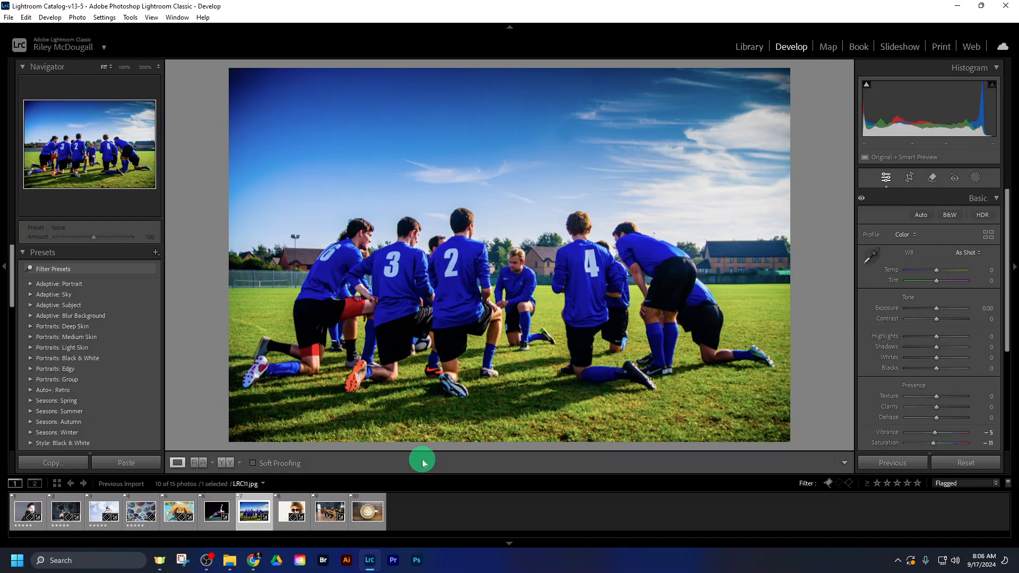
Check the Photo #09 slide in Chrome, and in Lightroom Classic set the umbrellas photo LRC13.jpg's Vibrance to +81 and Saturation to +96.
left_click(260, 564)
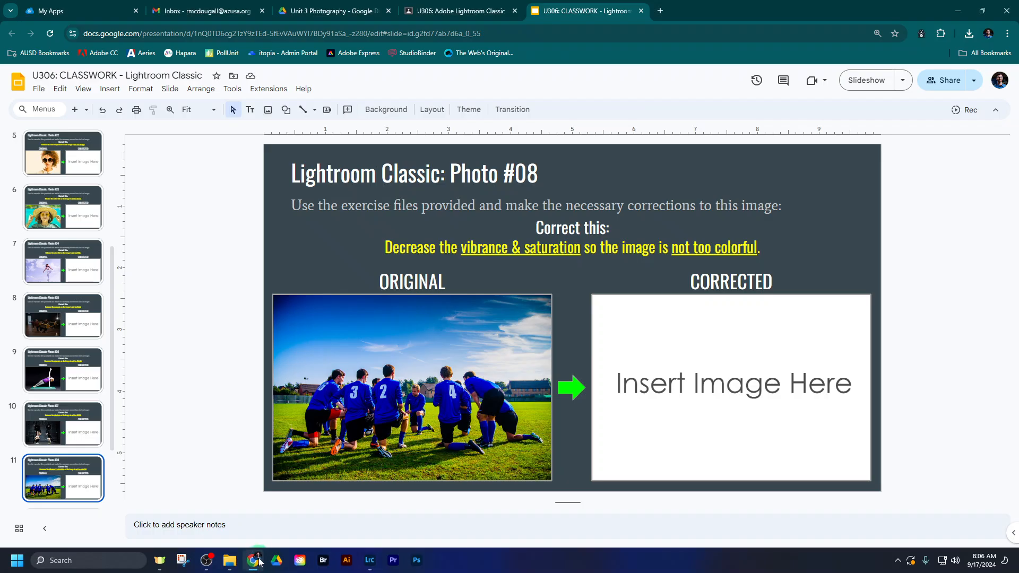
key("Down")
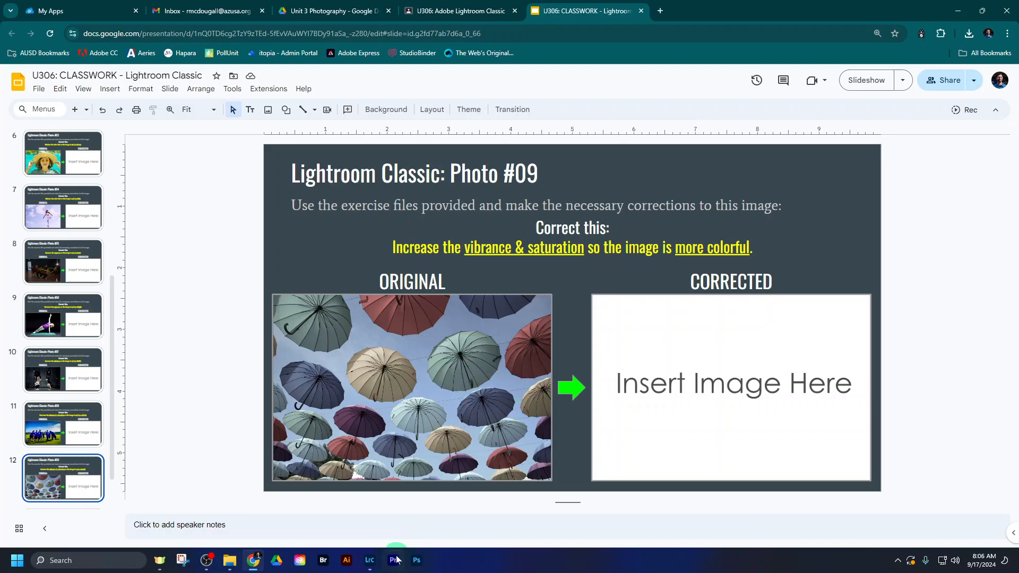
left_click(369, 561)
left_click(137, 514)
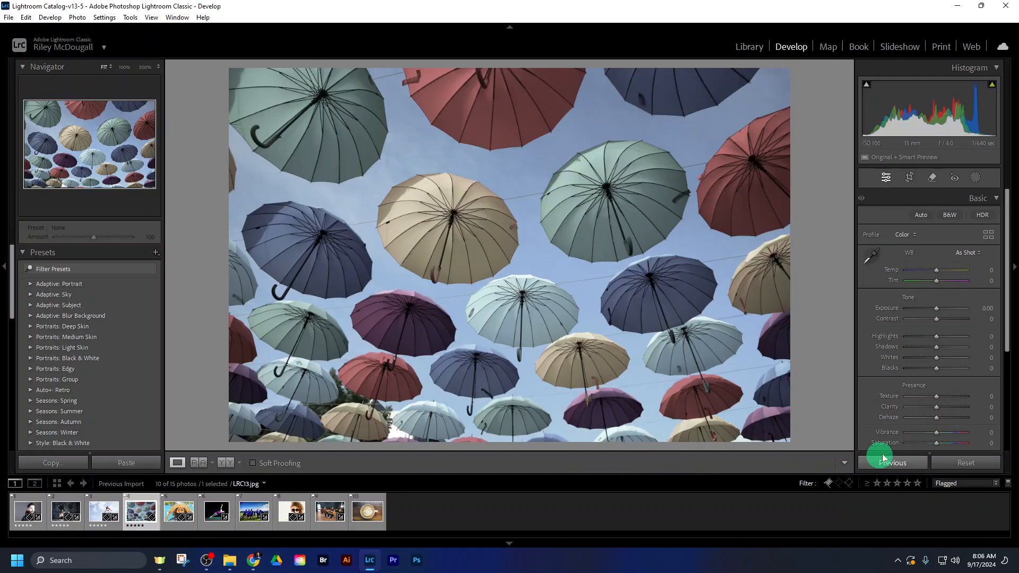
left_click_drag(935, 434, 964, 436)
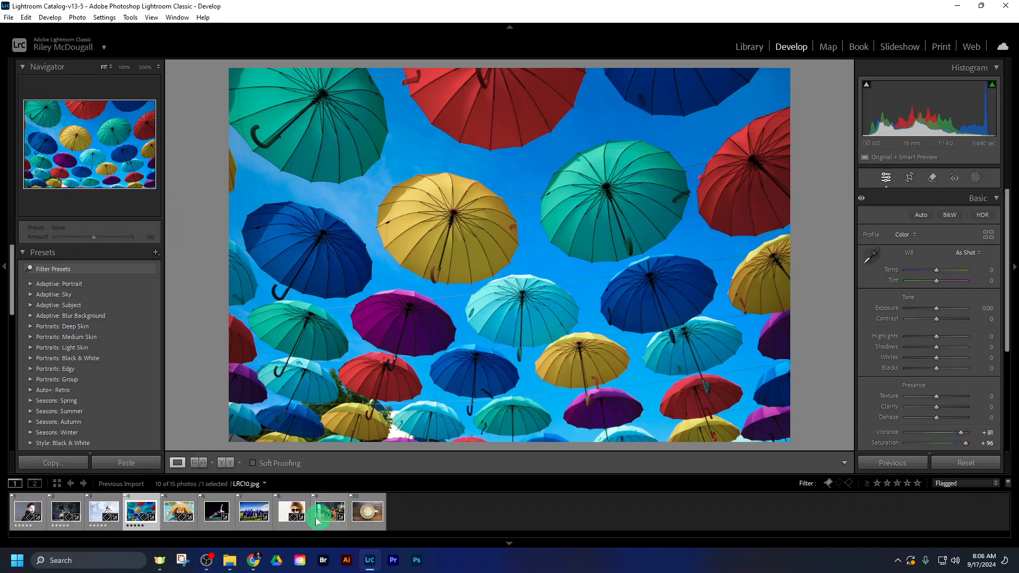
Switch to the U306: CLASSWORK presentation in Chrome and read the contrast and clarity instruction on the Photo #10 slide.
left_click(253, 560)
key("Down")
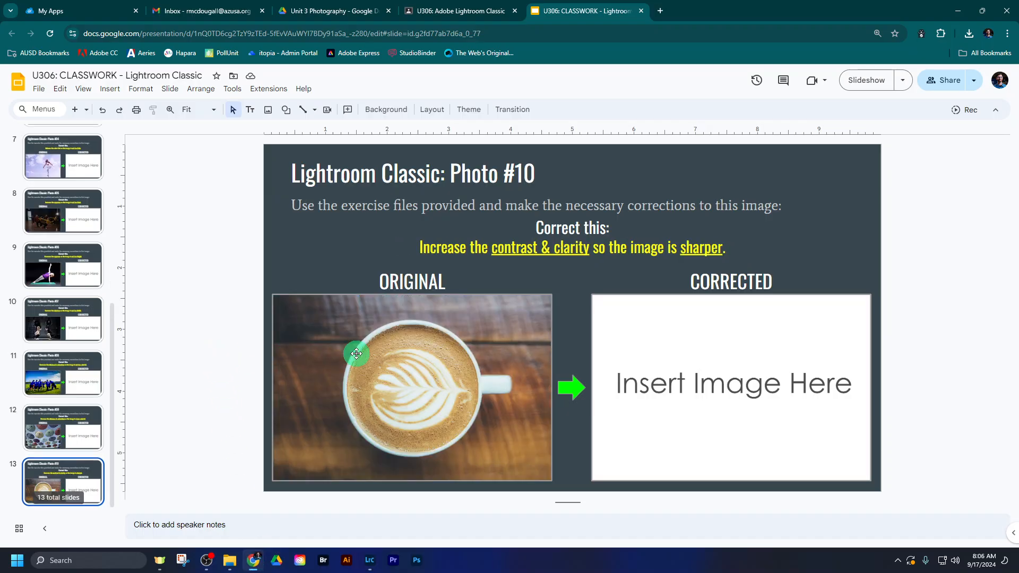
left_click(354, 354)
left_click(207, 352)
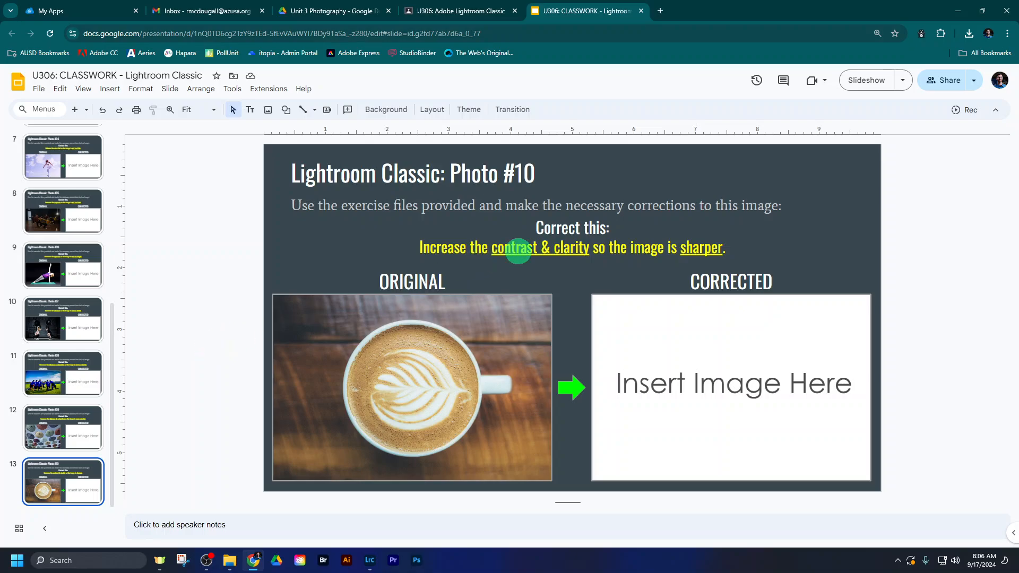
left_click_drag(493, 247, 723, 248)
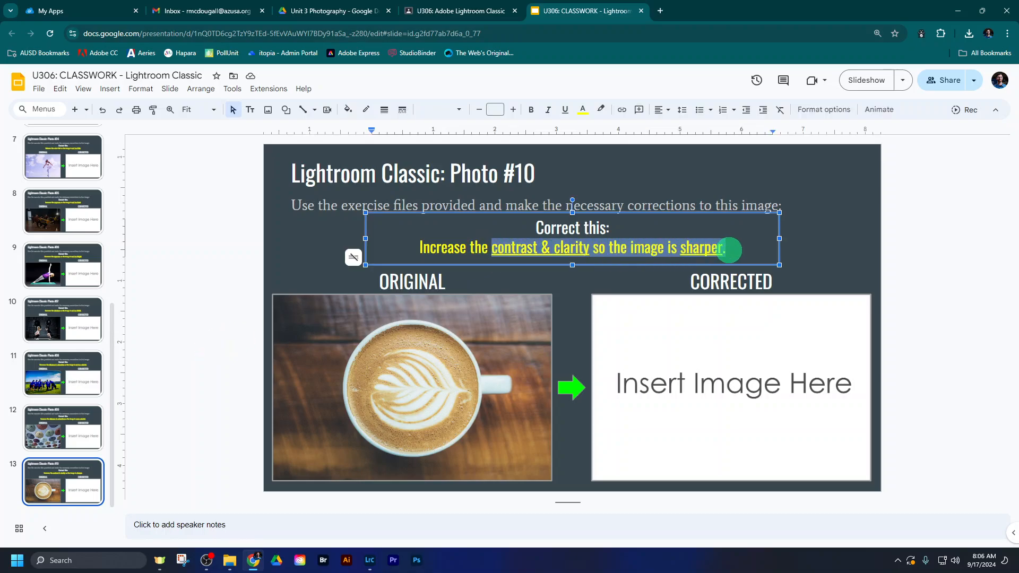
left_click(940, 320)
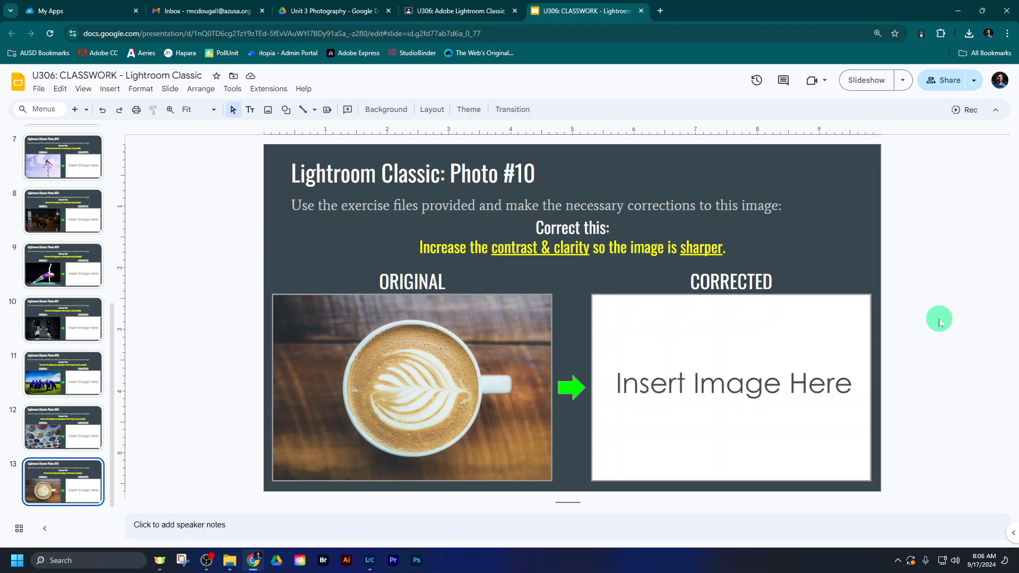
Switch to Lightroom Classic and set the Contrast of the coffee photo LRC25.jpg to +63.
left_click(370, 560)
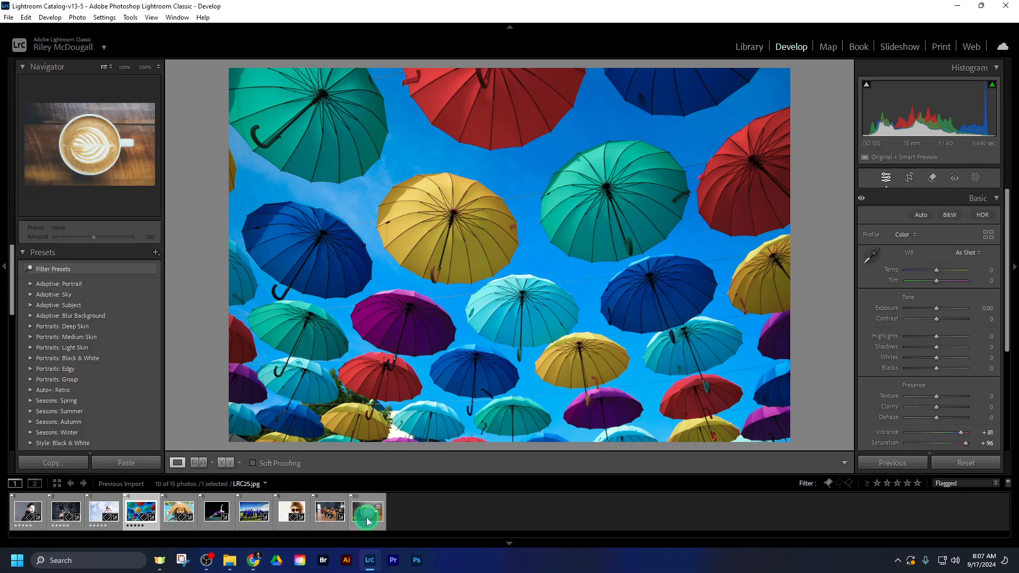
left_click(367, 522)
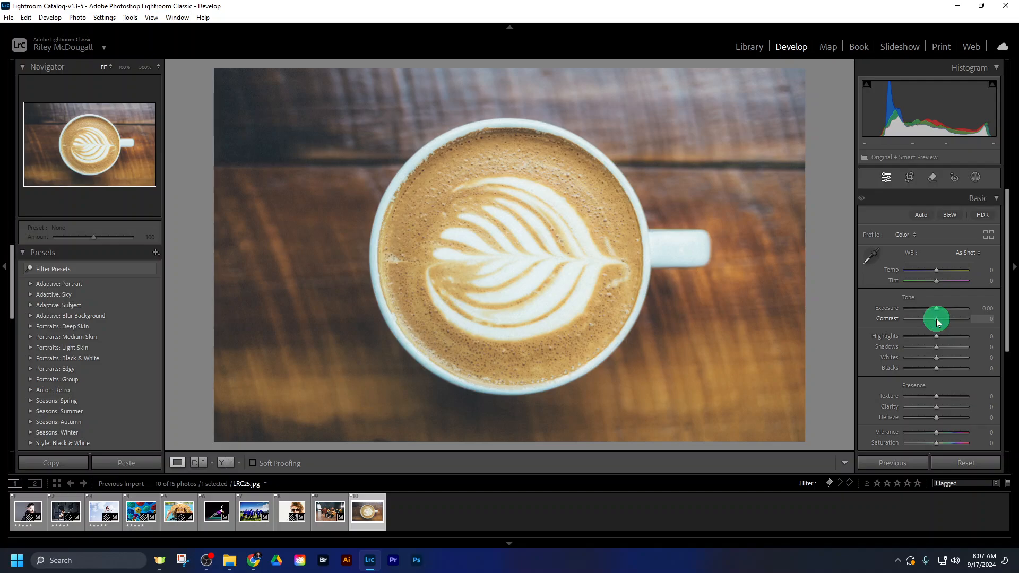
left_click_drag(938, 321, 957, 320)
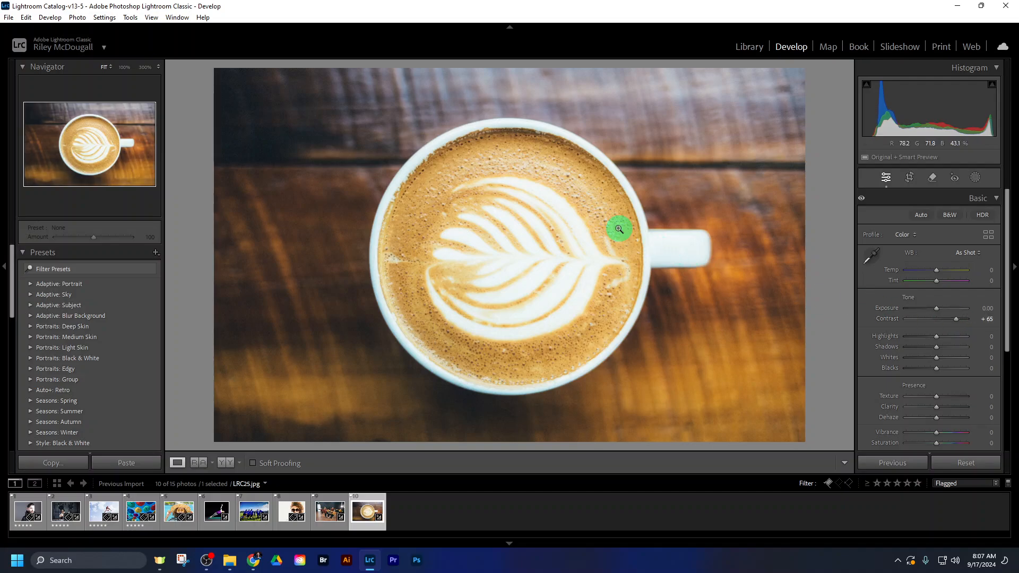
double_click(884, 319)
left_click_drag(926, 320, 956, 321)
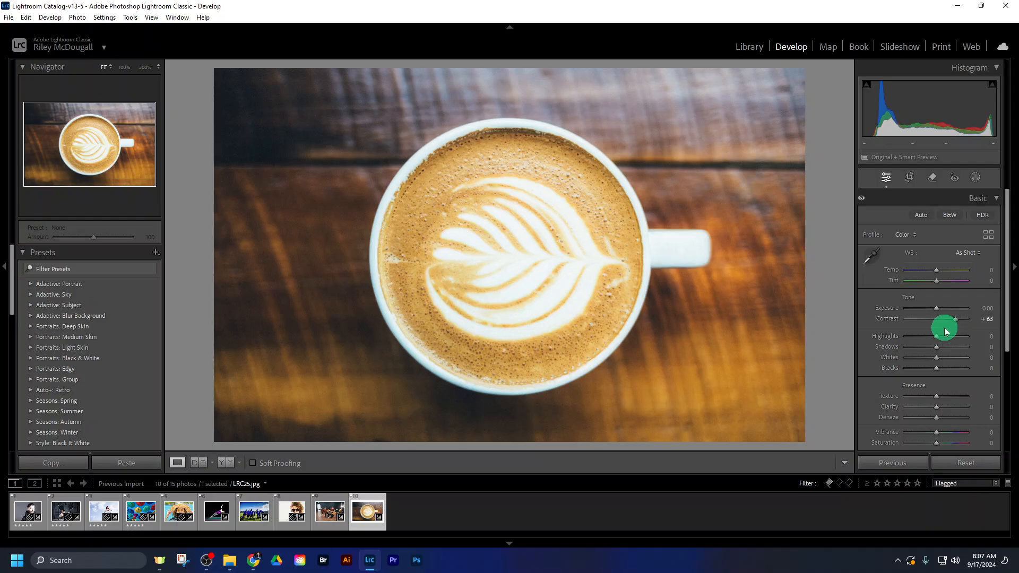
Preview the coffee photo with Clarity at -75, examining the foam detail up close and in the full view.
left_click(513, 153)
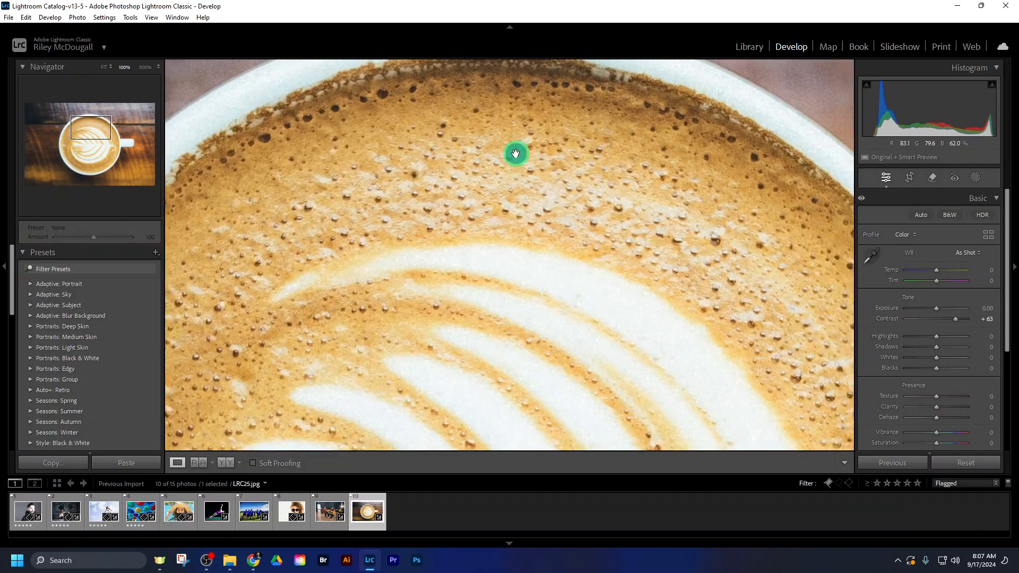
left_click_drag(524, 184, 540, 269)
left_click(532, 217)
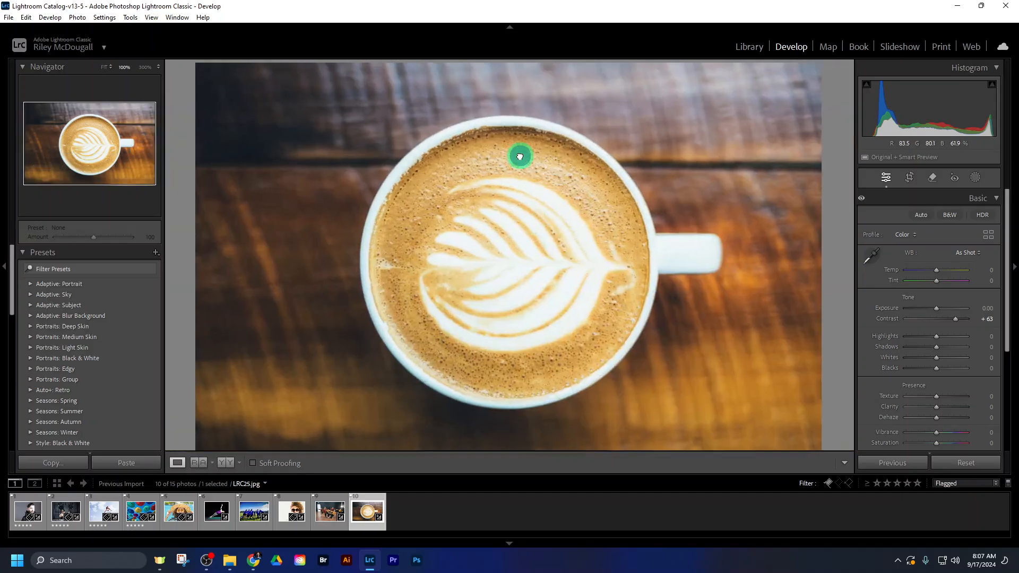
left_click(519, 155)
left_click_drag(524, 182, 537, 246)
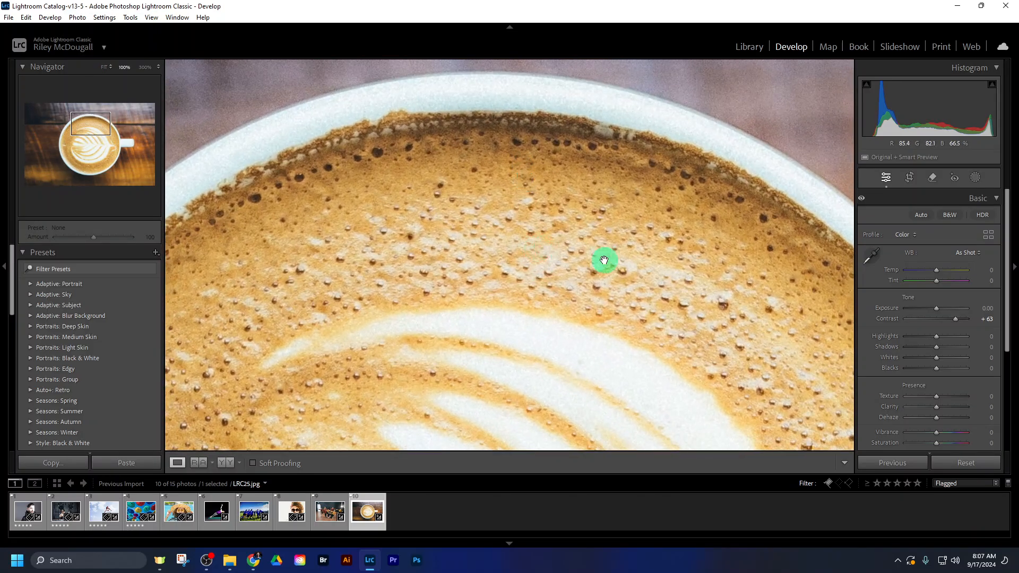
left_click_drag(598, 271, 593, 252)
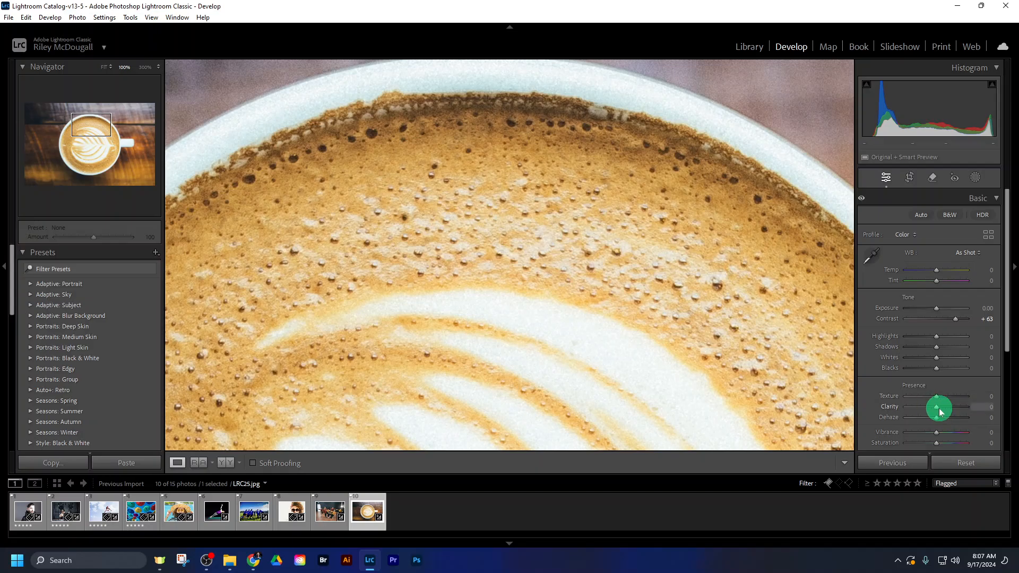
left_click_drag(936, 407, 912, 408)
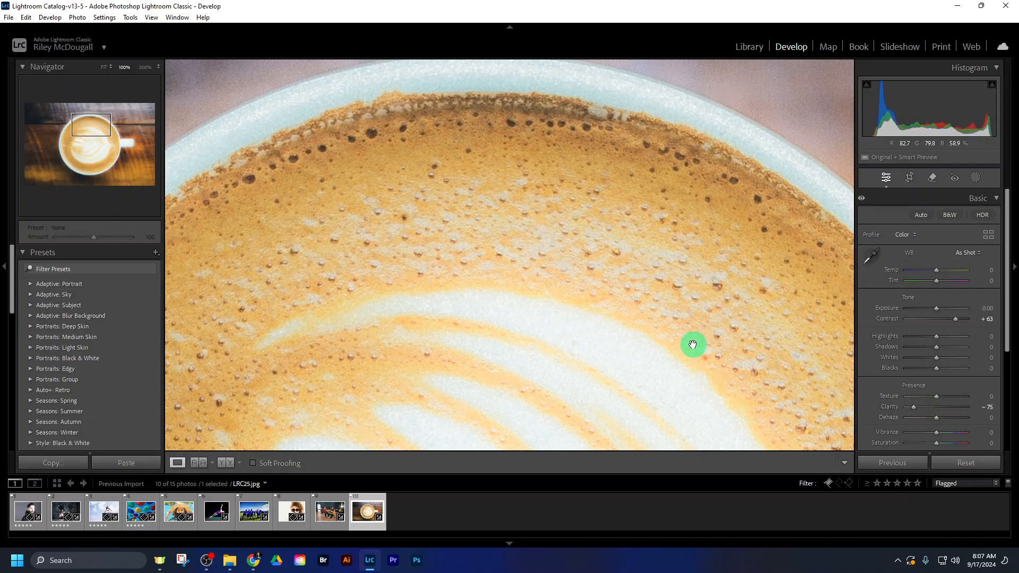
left_click(694, 346)
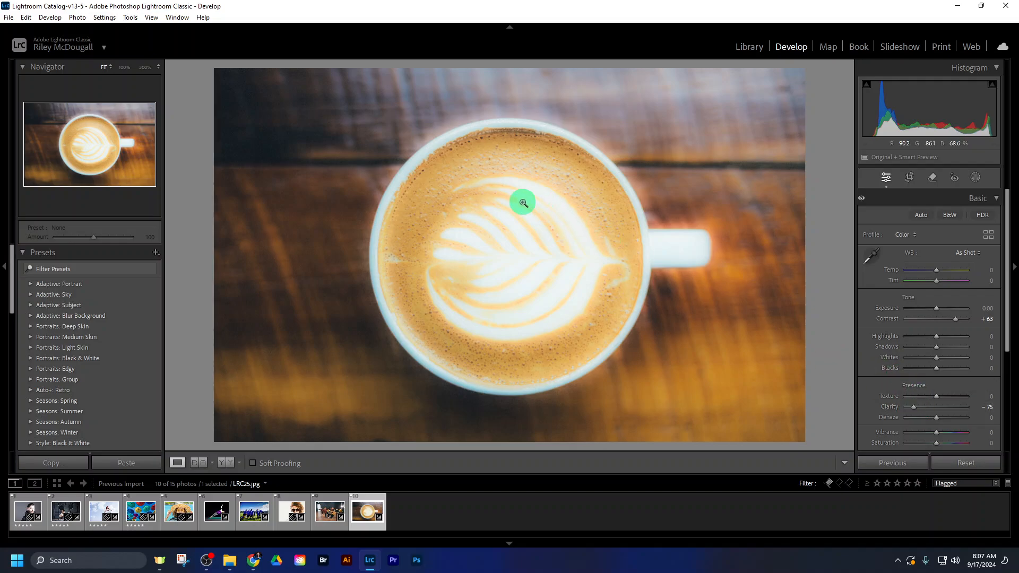
left_click(526, 175)
left_click_drag(528, 170, 542, 259)
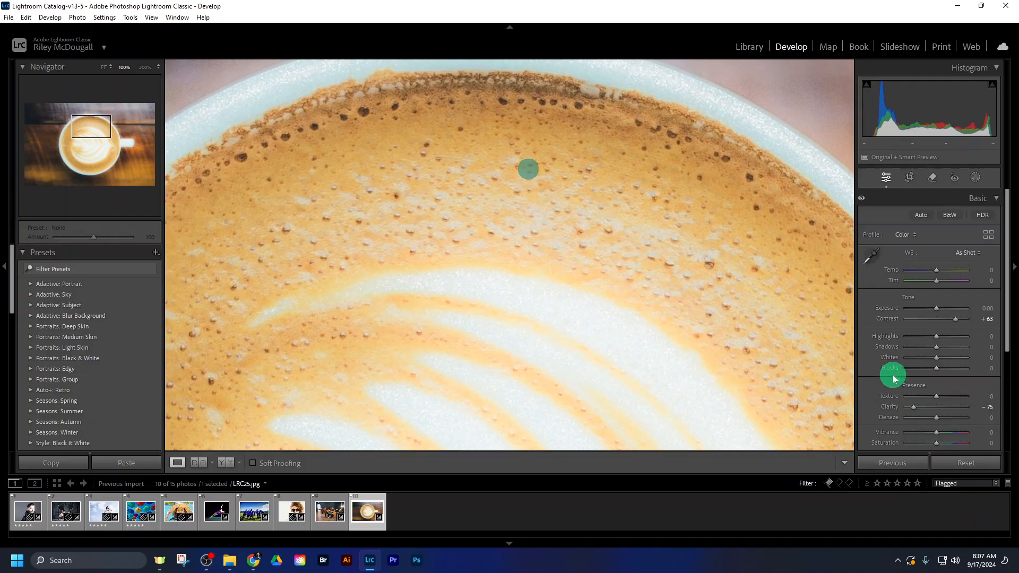
Try the coffee photo's Clarity at +63, reset it to 0, and settle on +39.
left_click_drag(915, 406, 945, 409)
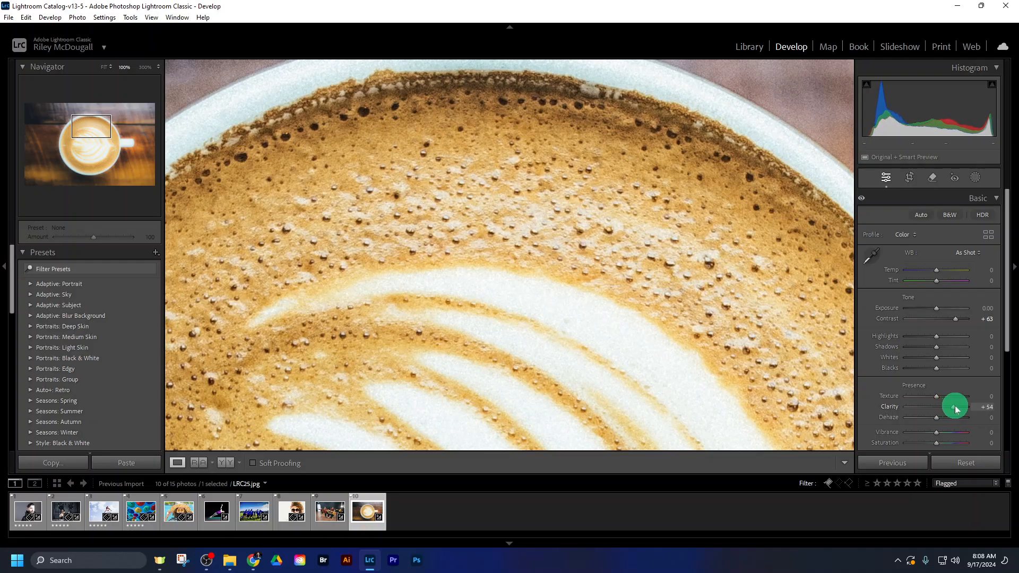
left_click_drag(957, 405, 958, 405)
left_click(587, 262)
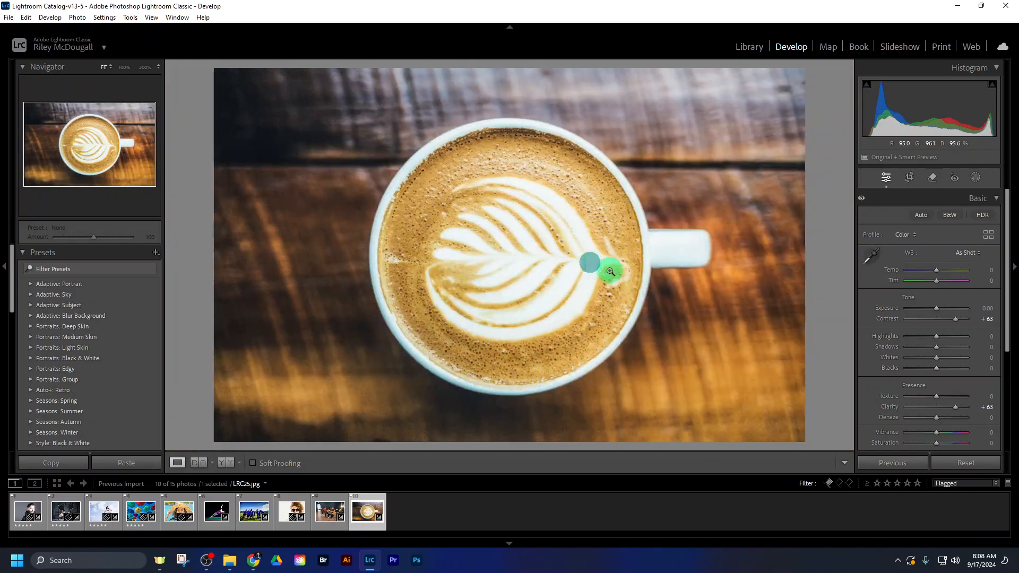
double_click(901, 407)
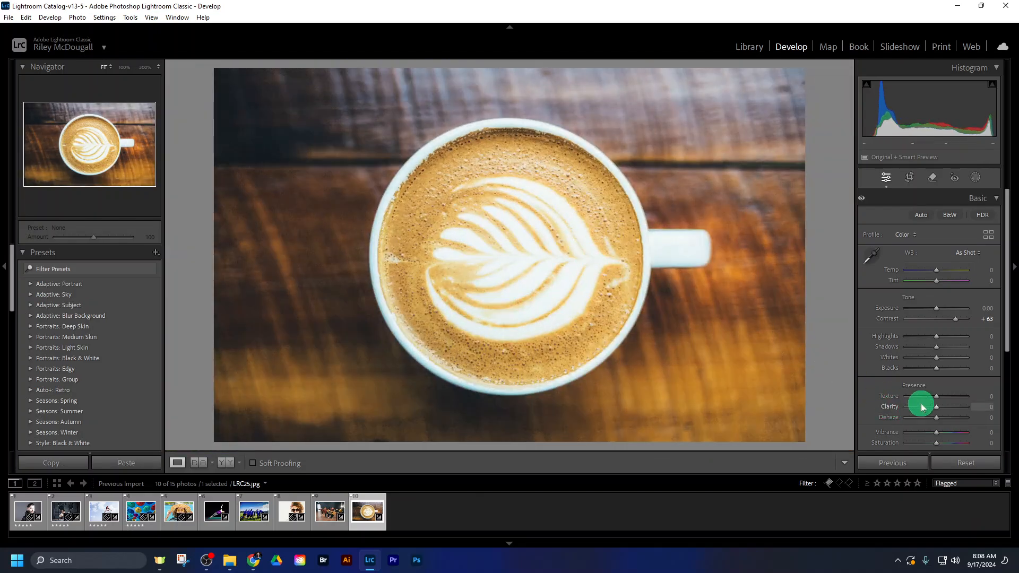
left_click_drag(936, 408, 942, 408)
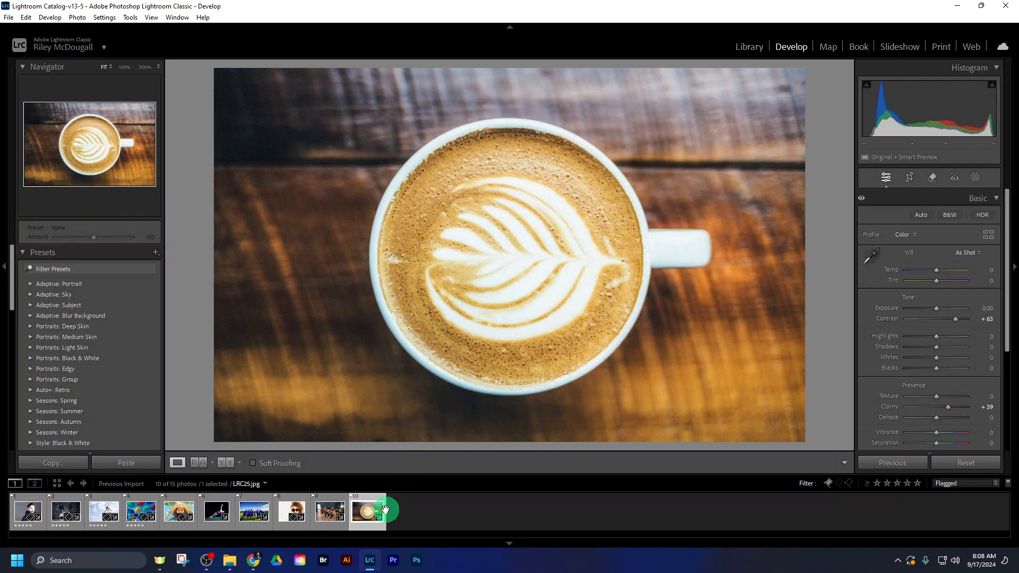
Look back over the portrait, coffee and dancers photos, setting the dancers photo's Exposure to +2.02.
left_click(22, 513)
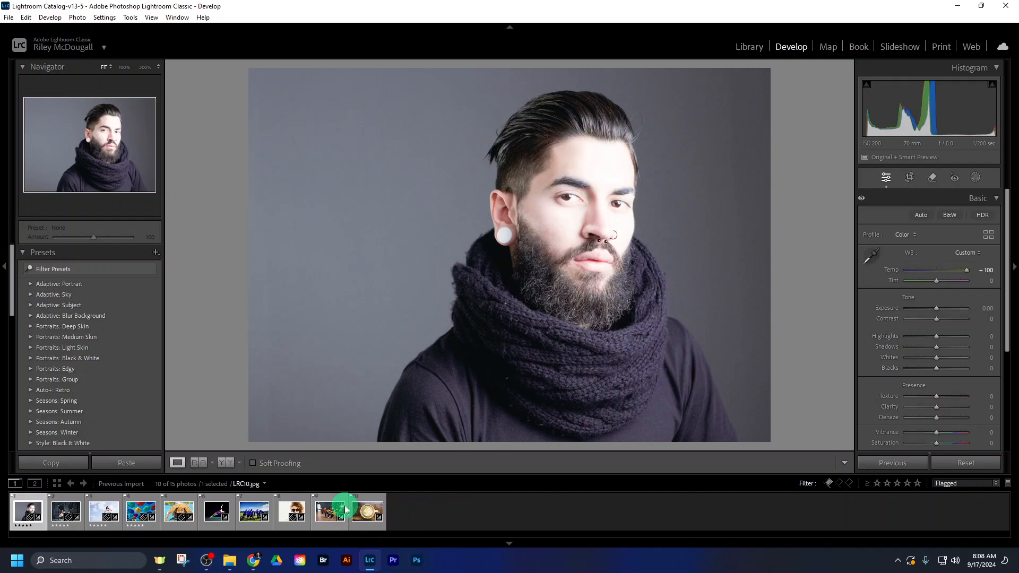
left_click(362, 514)
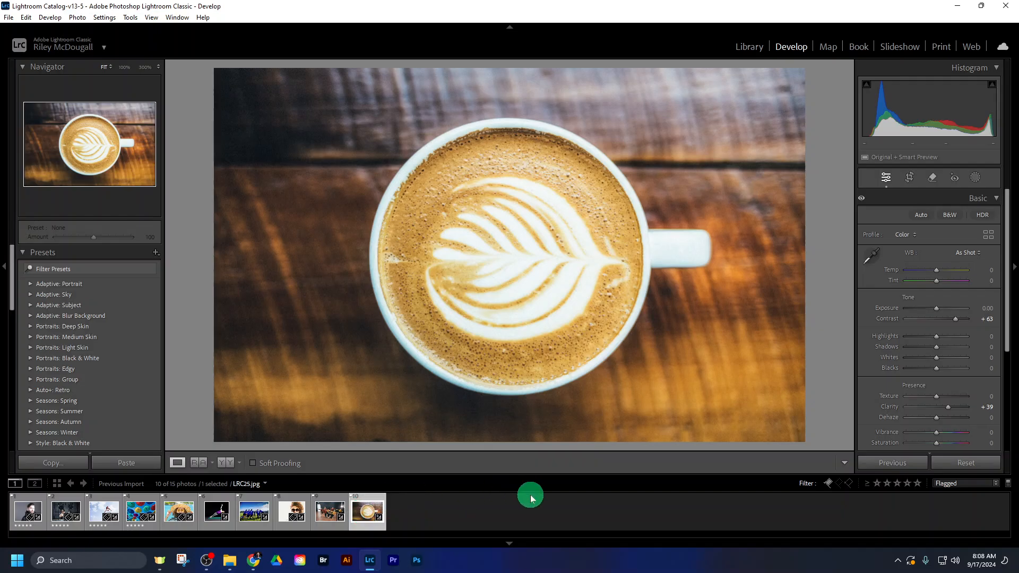
left_click(327, 515)
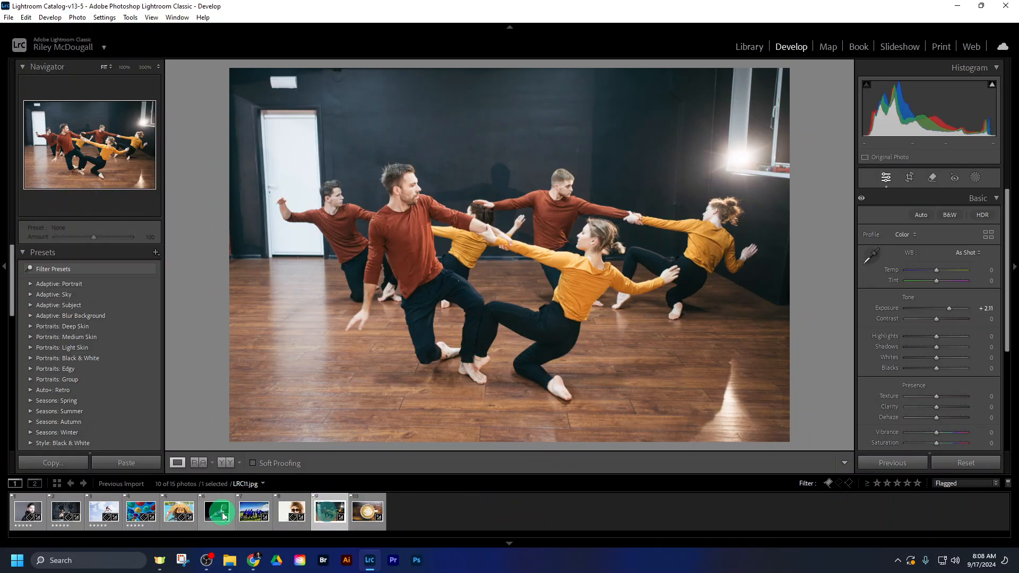
left_click(18, 514)
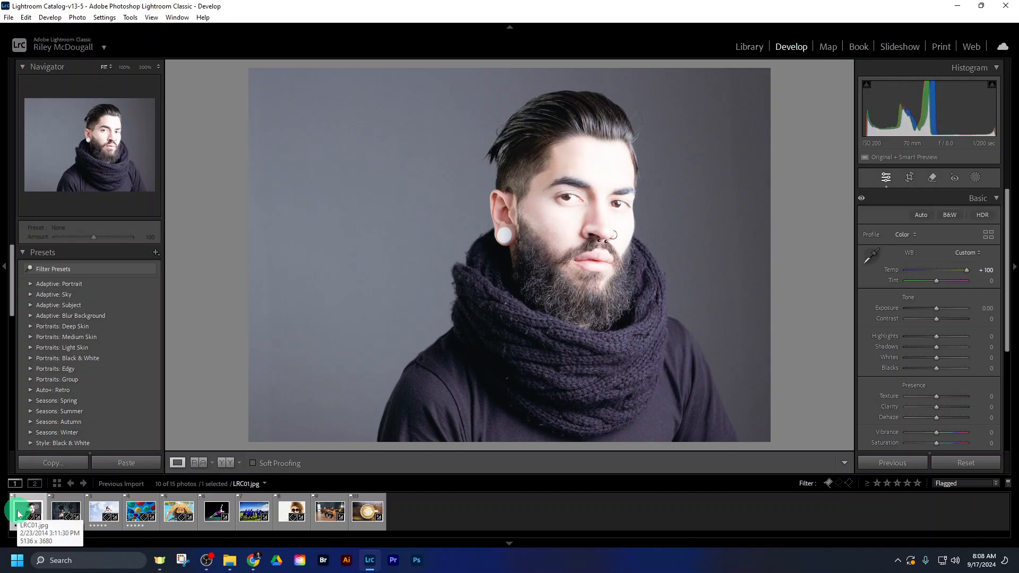
left_click(364, 518)
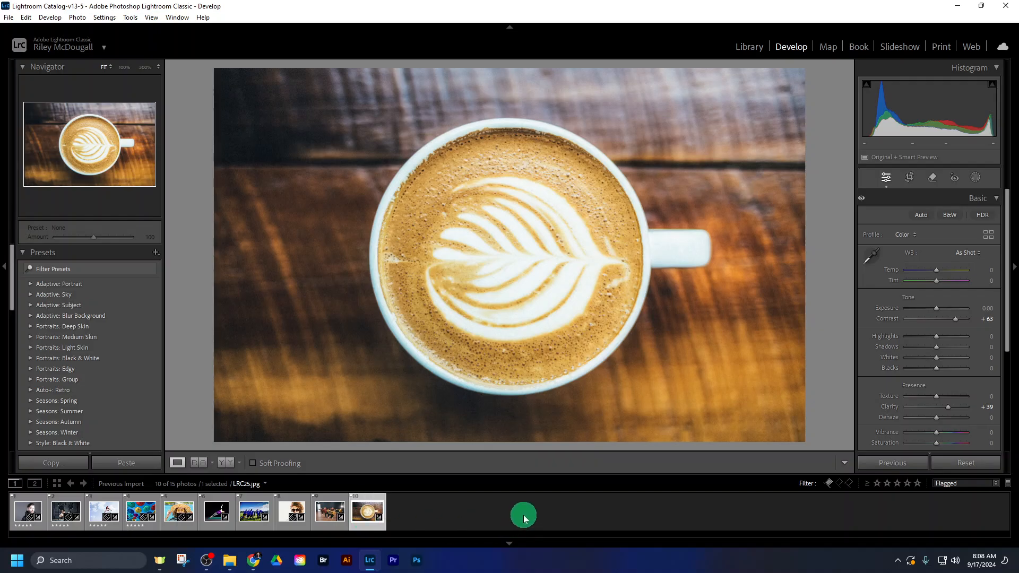
left_click(326, 511)
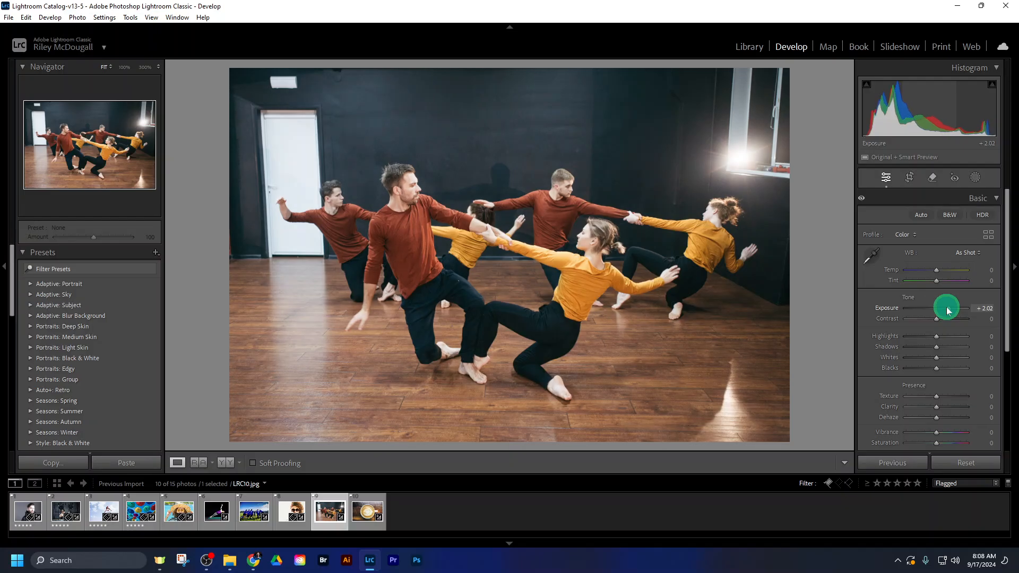
left_click(627, 509)
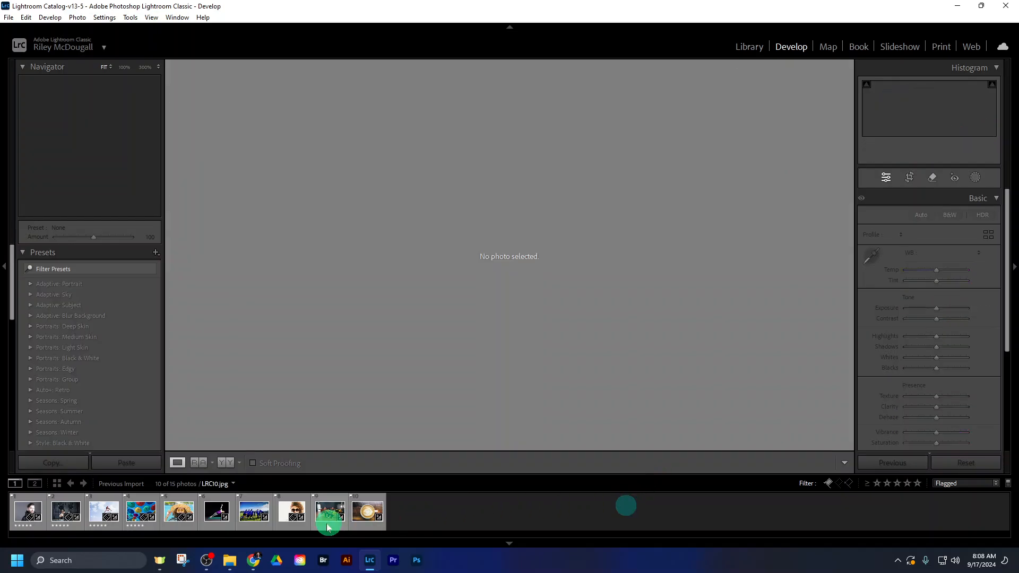
Select all ten flagged photos from LRC01.jpg through LRC25.jpg, keeping the portrait LRC01.jpg as the active photo.
left_click(21, 515)
left_click(543, 519)
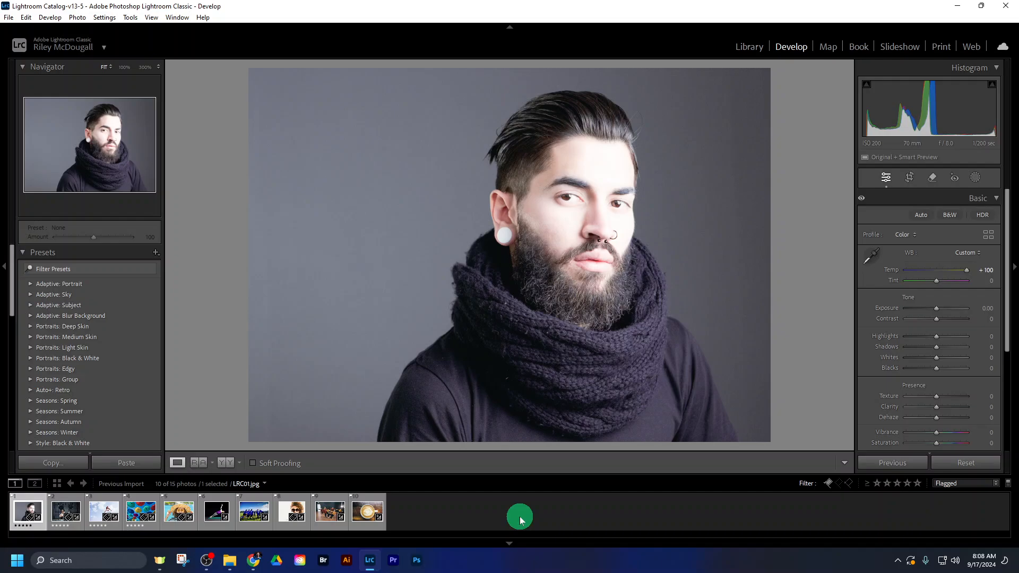
left_click(65, 511)
left_click(100, 515)
left_click(25, 509)
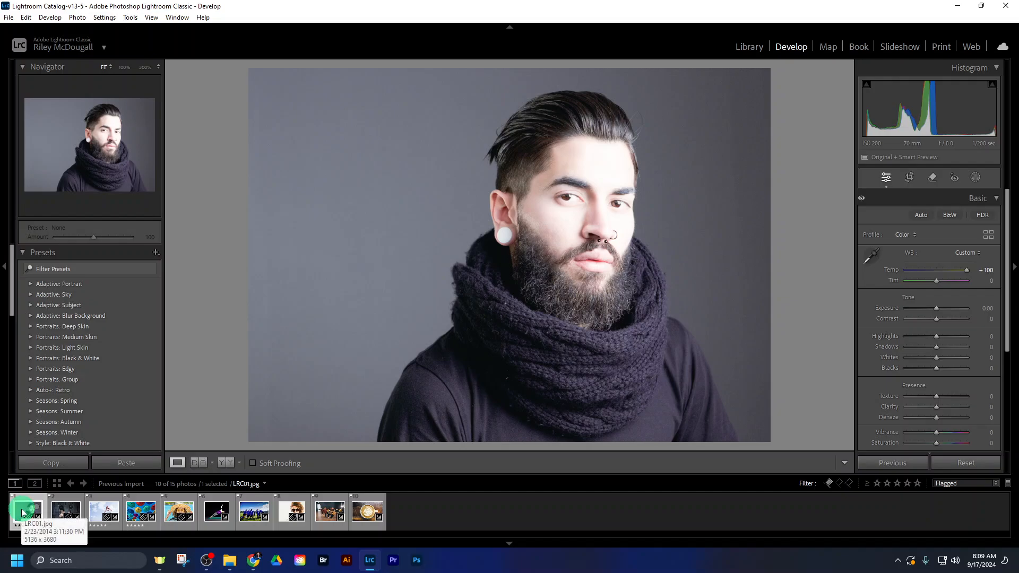
left_click(367, 512)
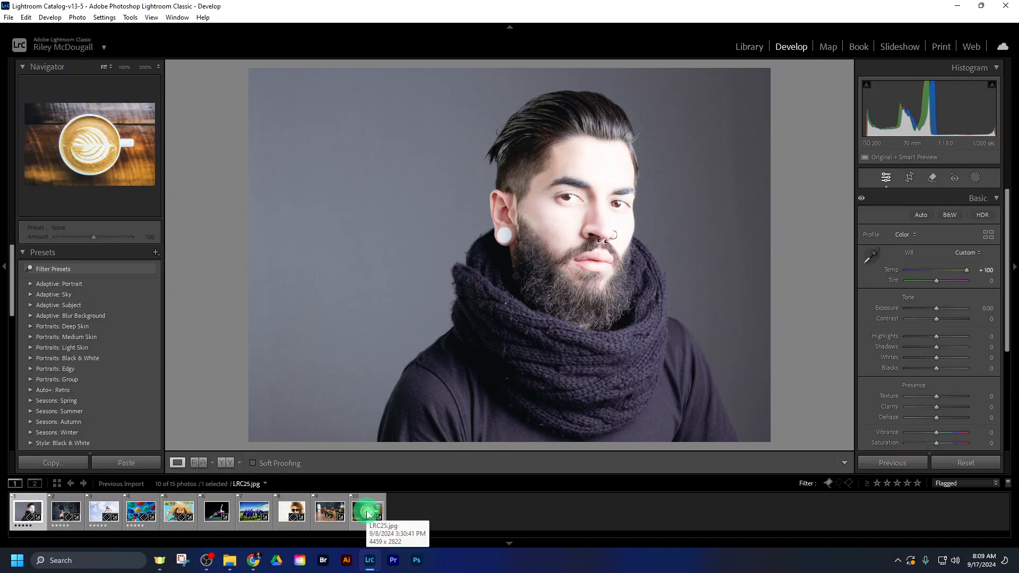
left_click(367, 512, "shift")
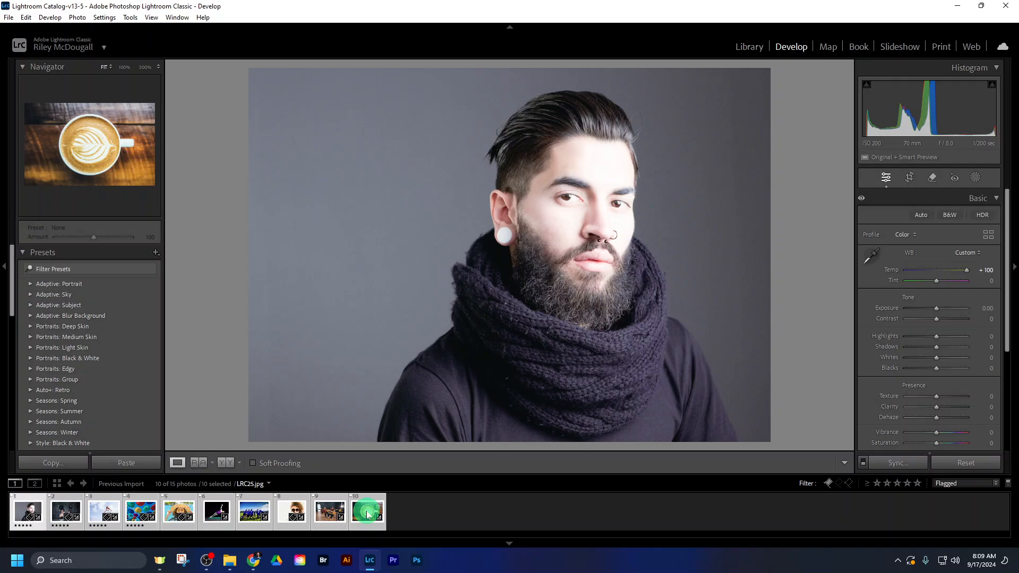
left_click(25, 518)
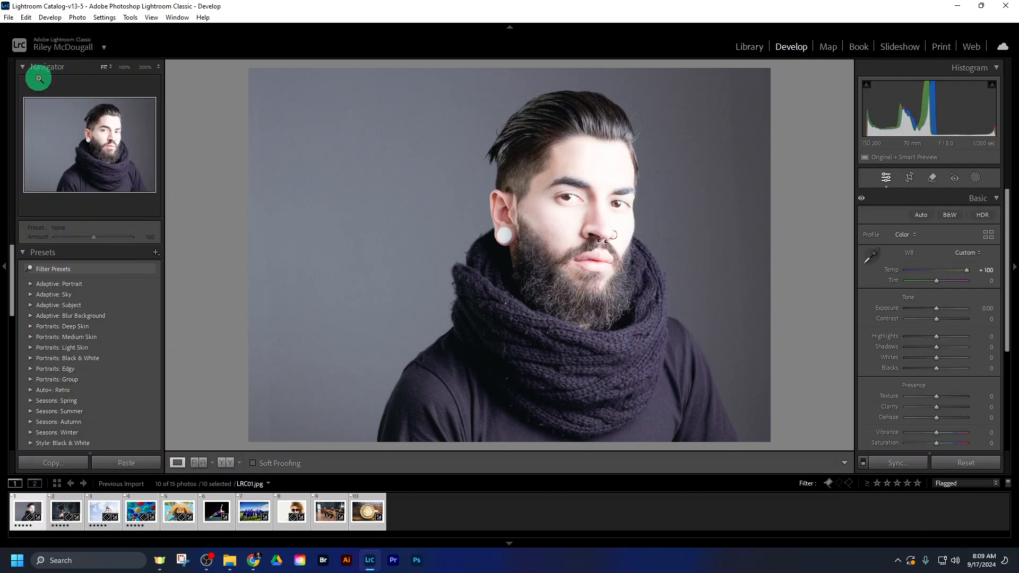
Start exporting the ten selected photos, with Desktop as the export location and file renaming turned off.
left_click(9, 18)
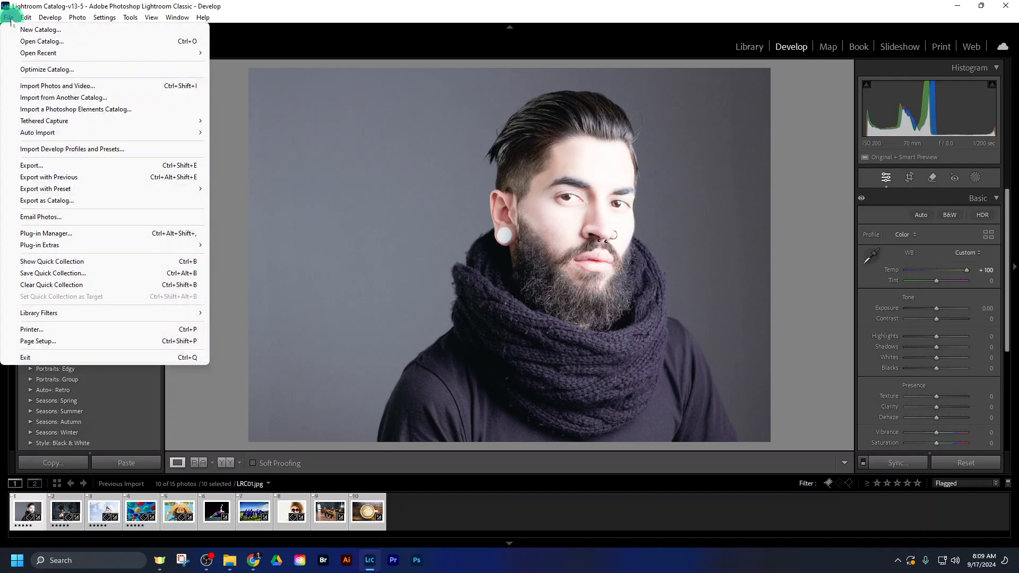
left_click(58, 169)
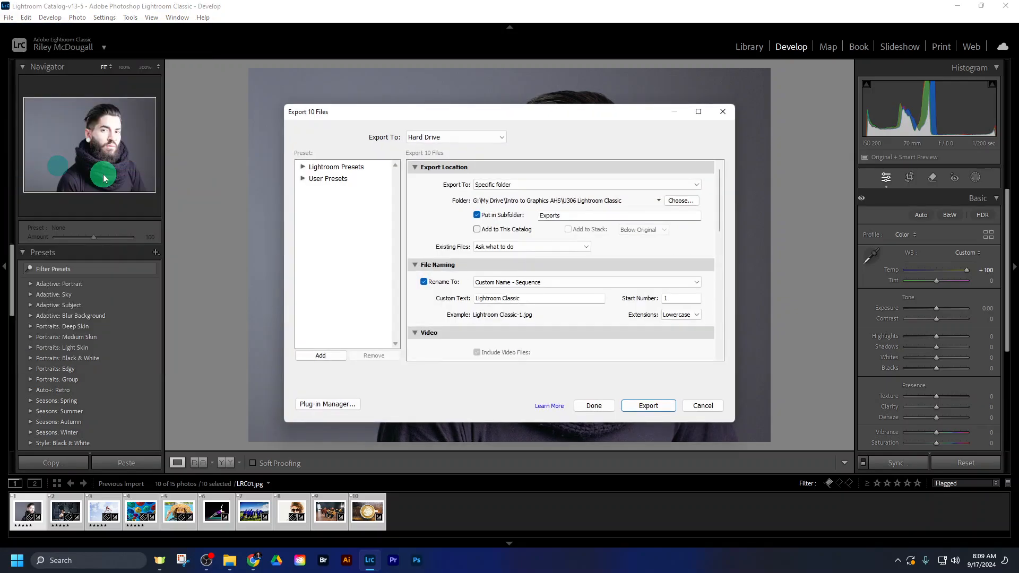
left_click(507, 186)
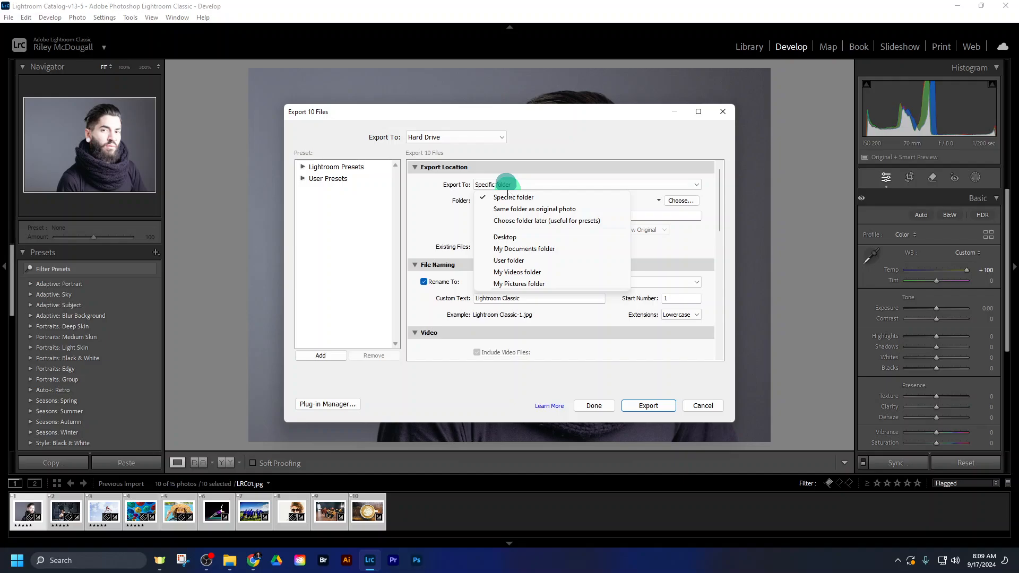
left_click(505, 234)
left_click(424, 281)
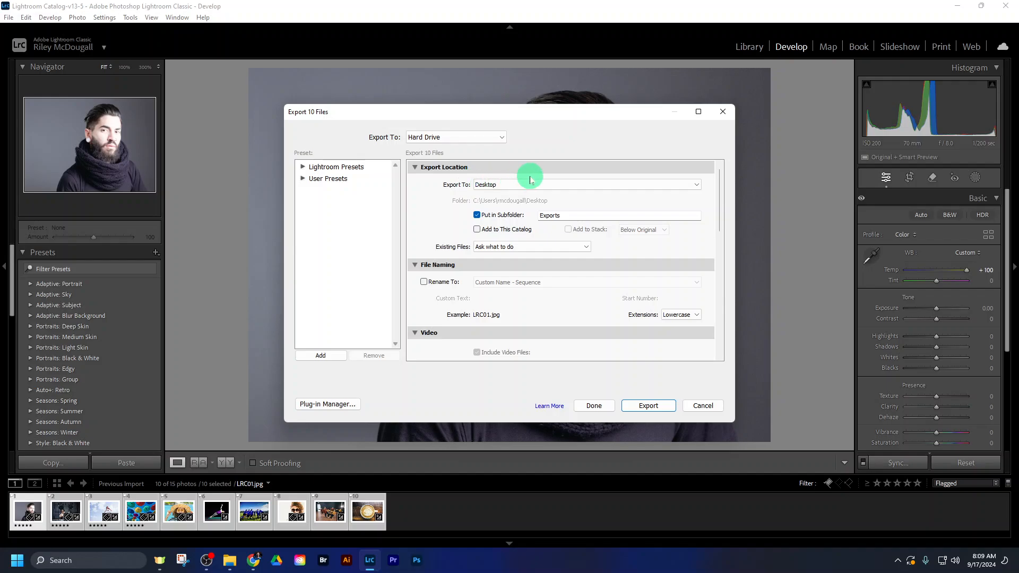
Set the export location to the specific folder G:\My Drive\Intro to Graphics\U306 Lightroom Classic, keeping the Exports subfolder enabled.
left_click(562, 186)
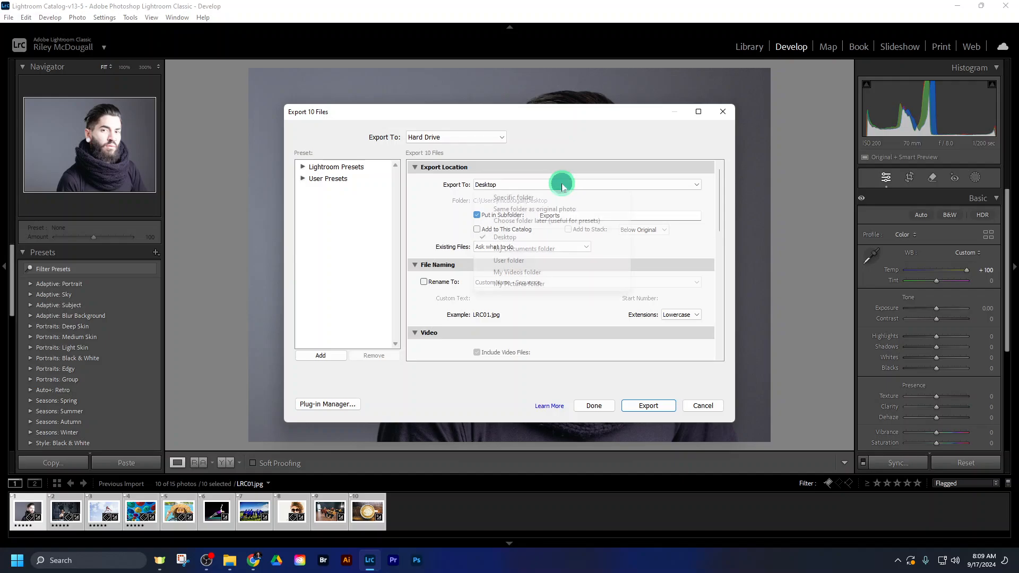
left_click(556, 199)
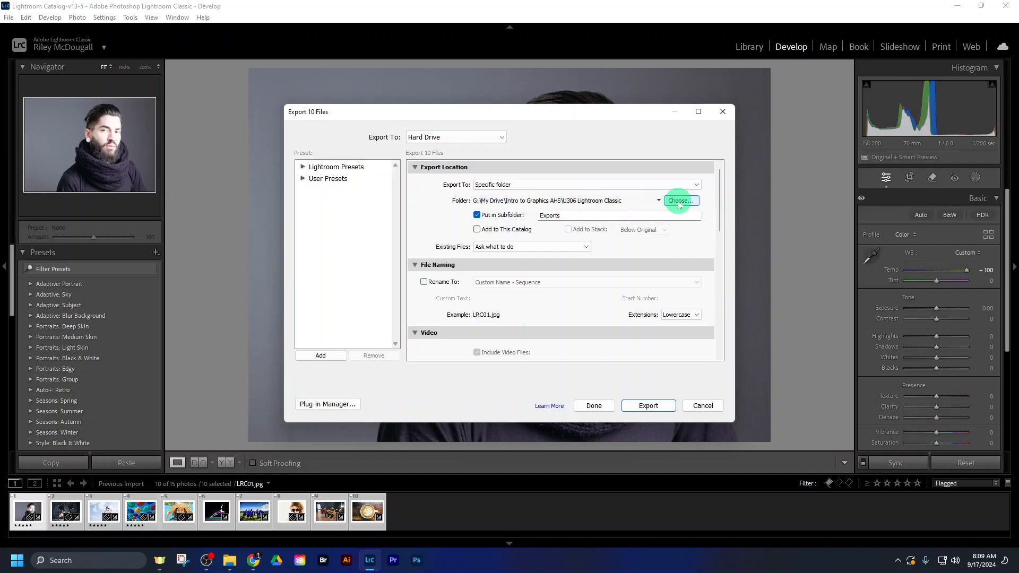
left_click(680, 203)
left_click(329, 193)
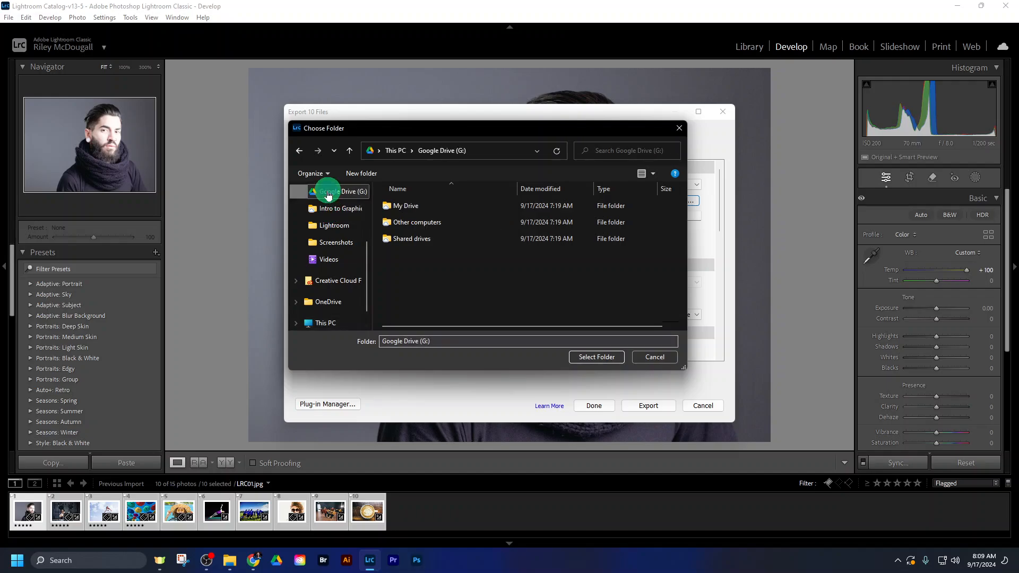
double_click(430, 206)
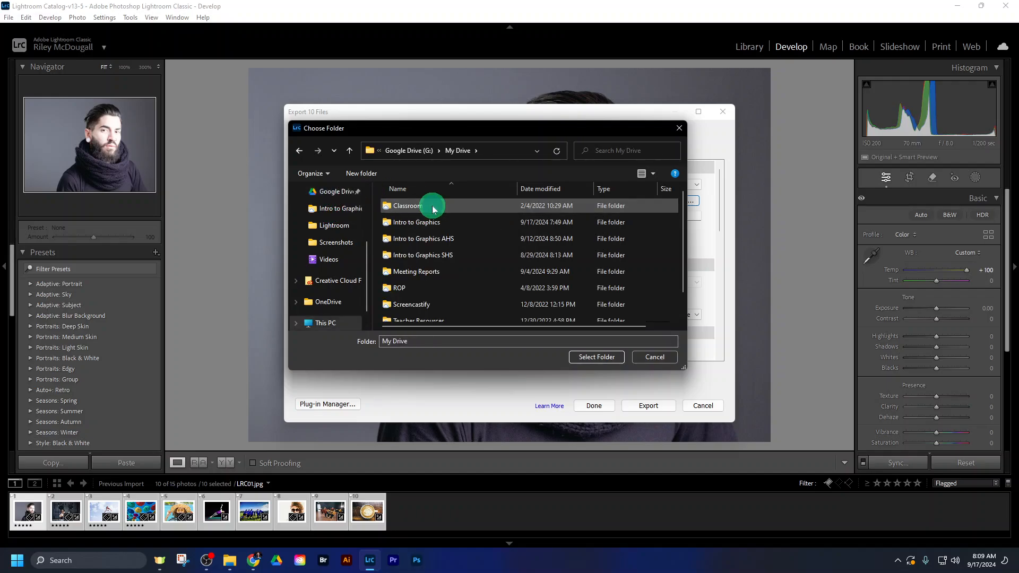
double_click(445, 223)
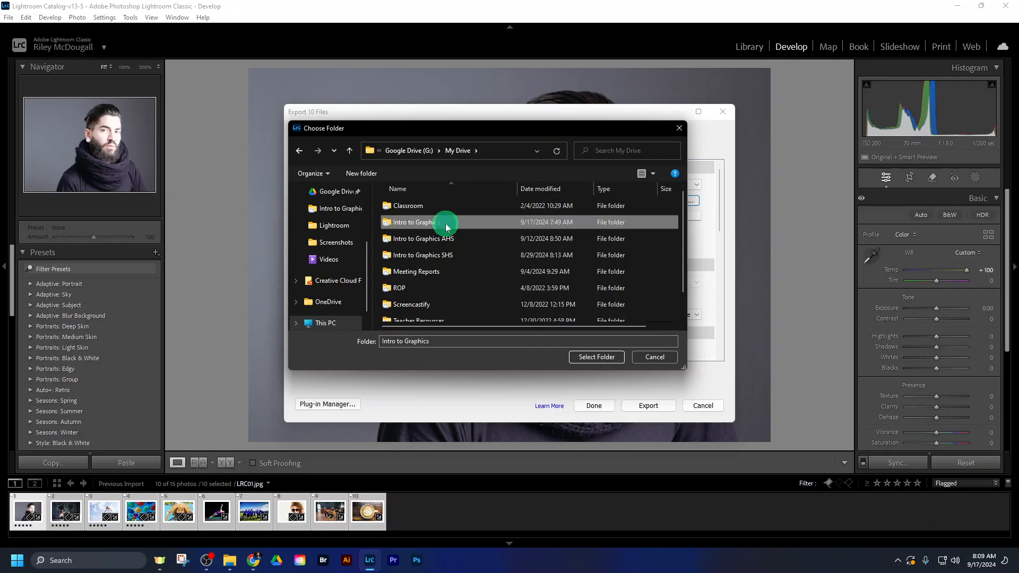
scroll(469, 234, "down", 3)
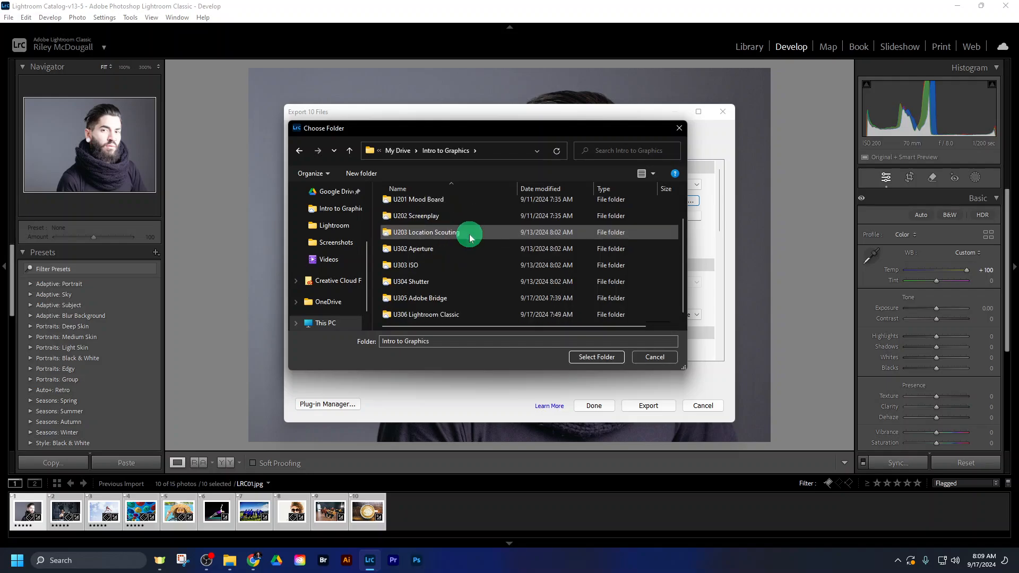
double_click(461, 313)
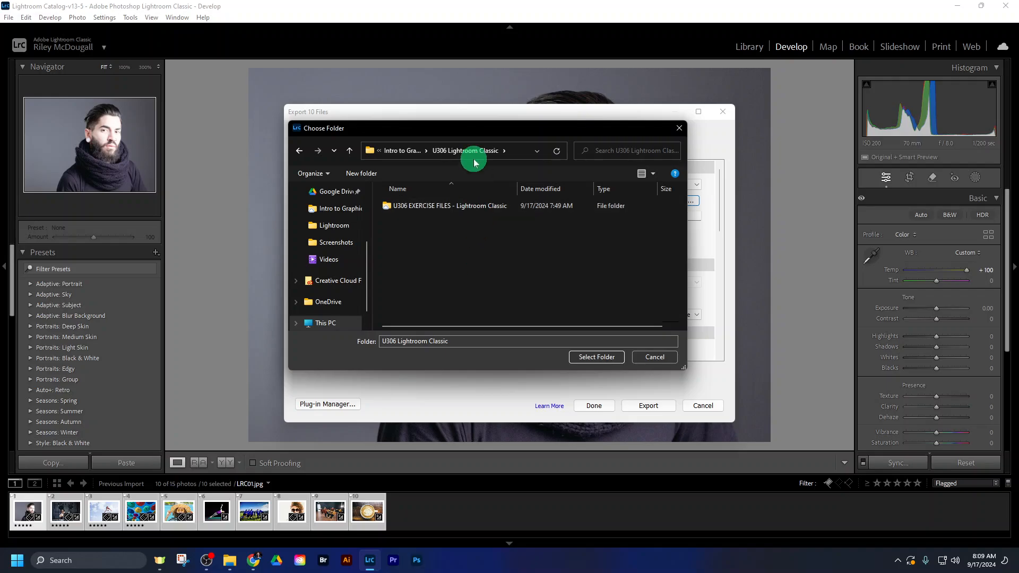
left_click(596, 356)
left_click(477, 215)
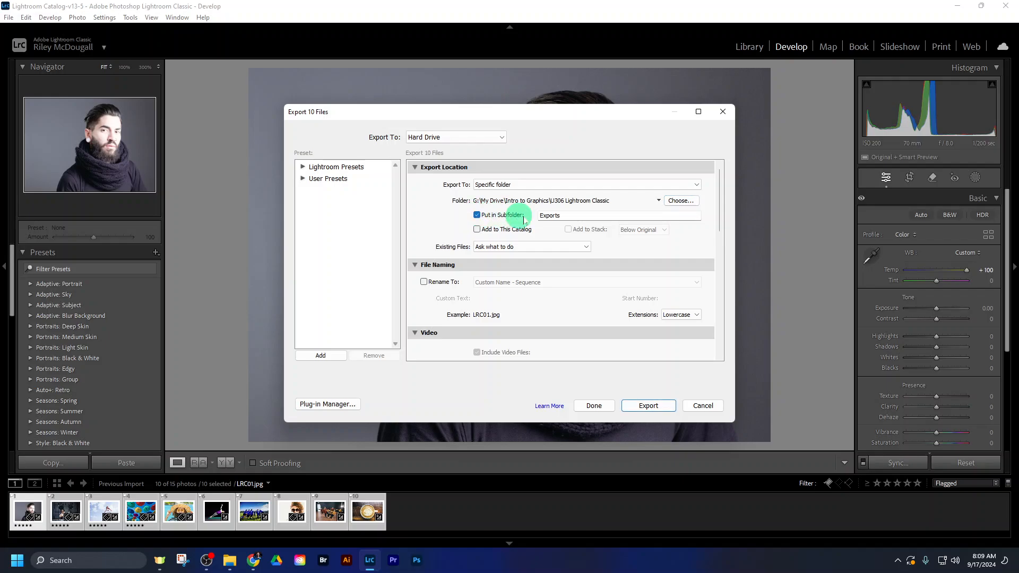
double_click(555, 216)
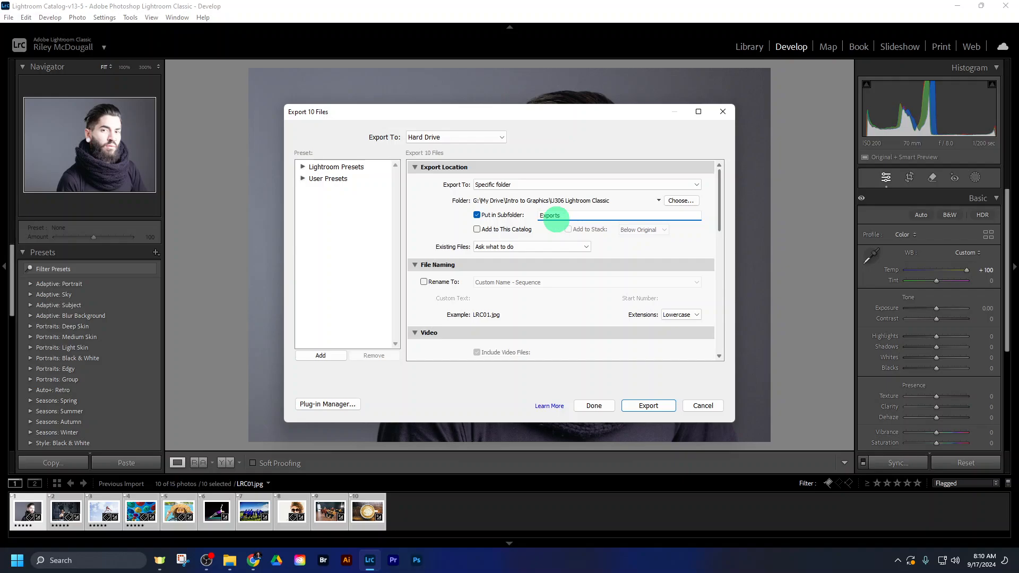
Turn on file renaming, try the Filename template, and settle on Custom Name - Sequence with the custom text Lightroom Classic.
left_click(424, 283)
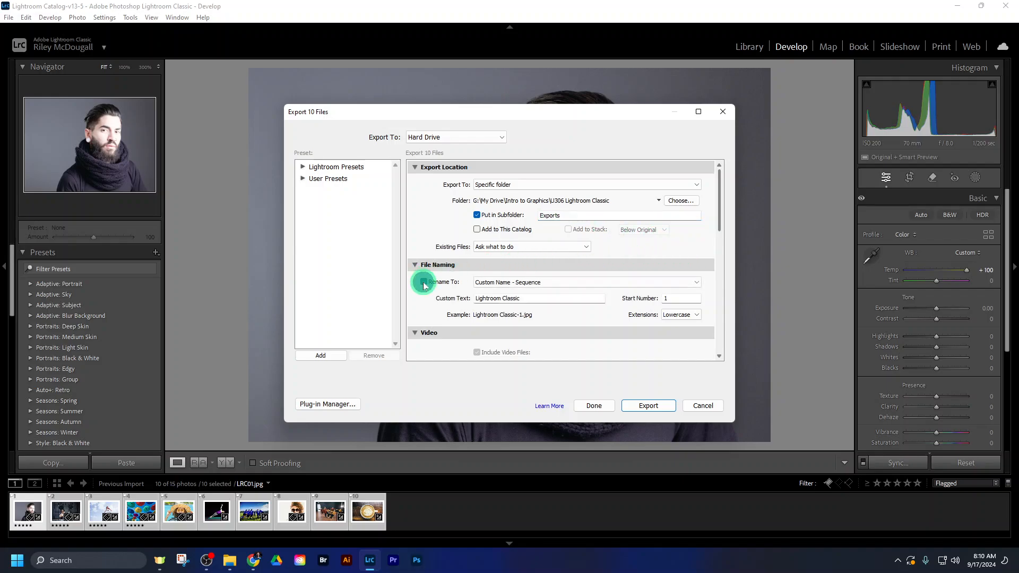
left_click(484, 281)
left_click(489, 365)
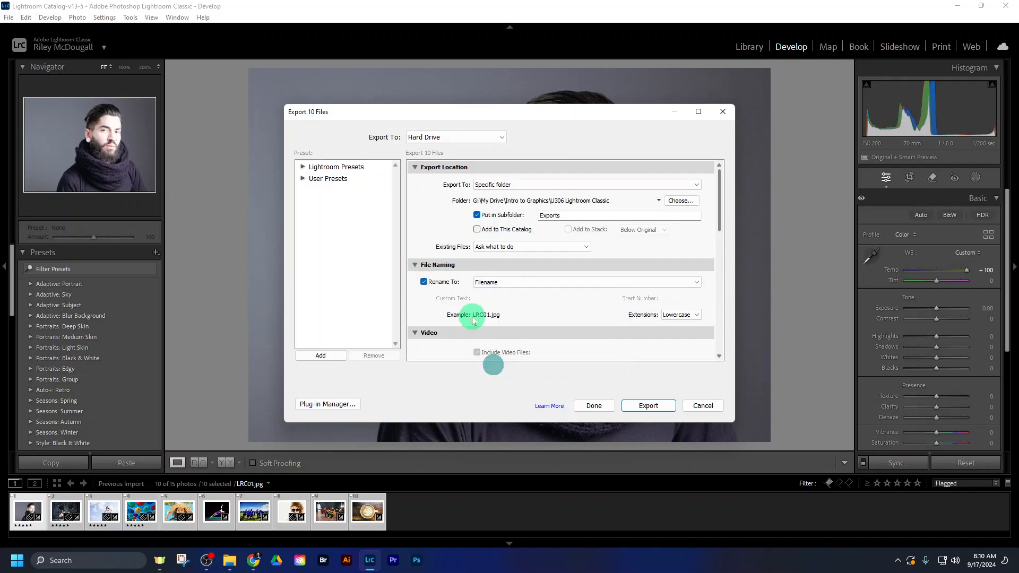
left_click(512, 285)
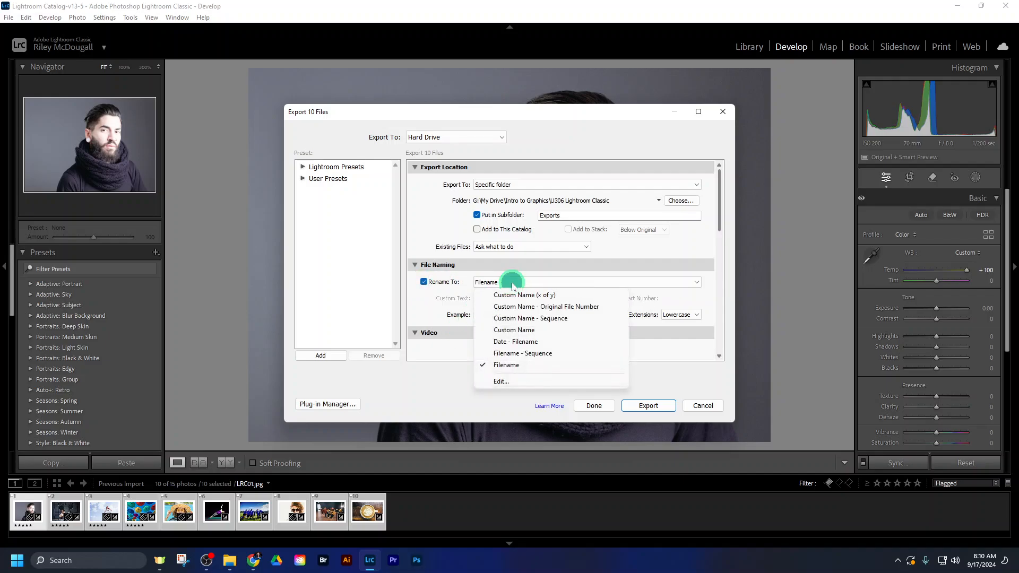
left_click(519, 319)
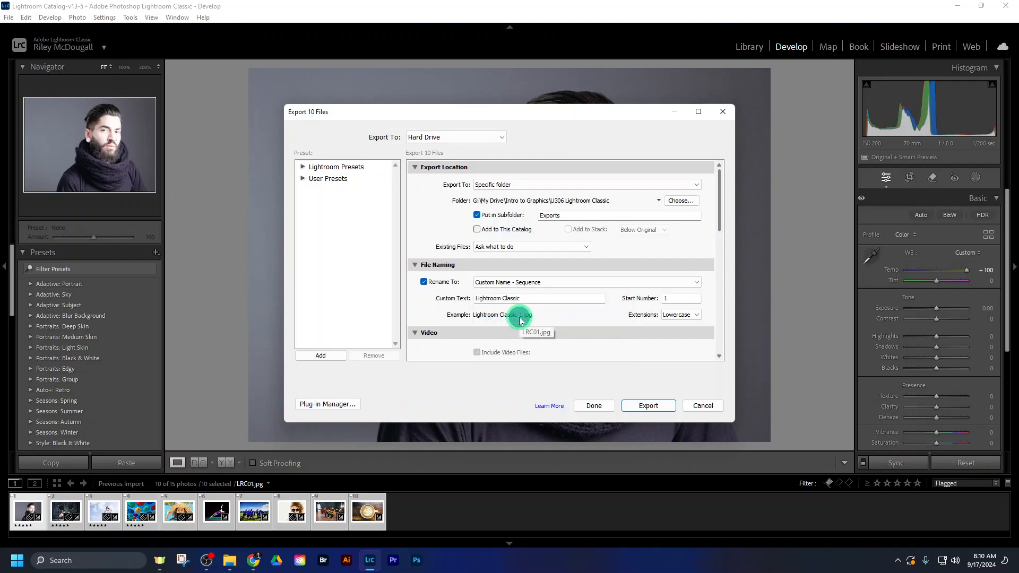
triple_click(522, 300)
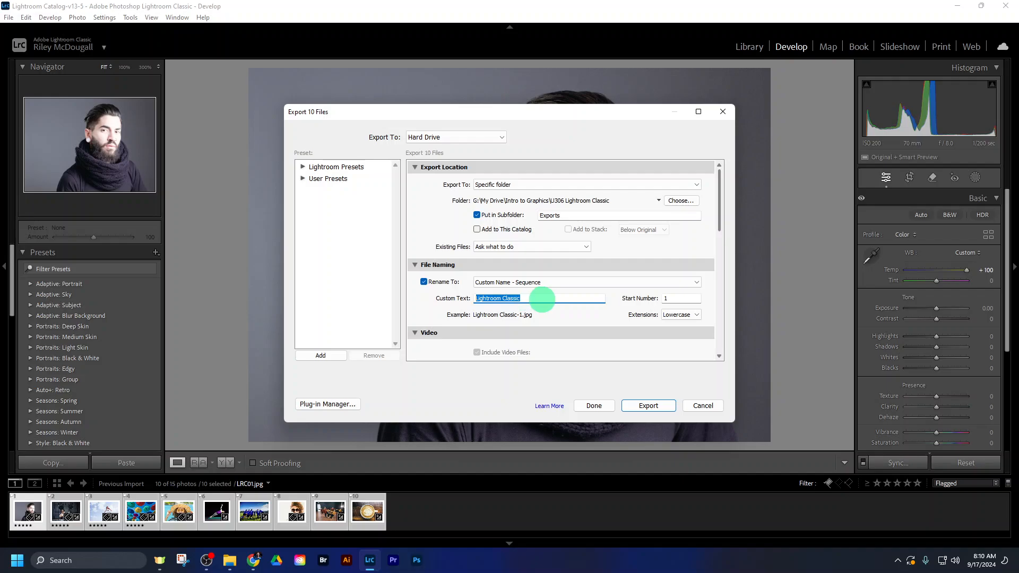
left_click(542, 300)
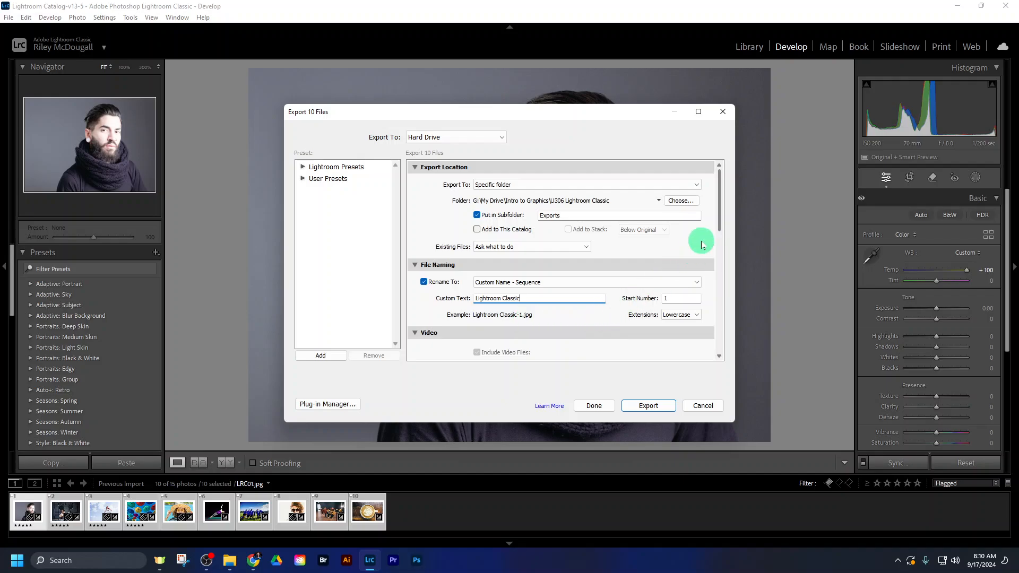
Collapse the File Naming, Video and File Settings sections of the export options and expand them again.
left_click_drag(719, 193, 719, 221)
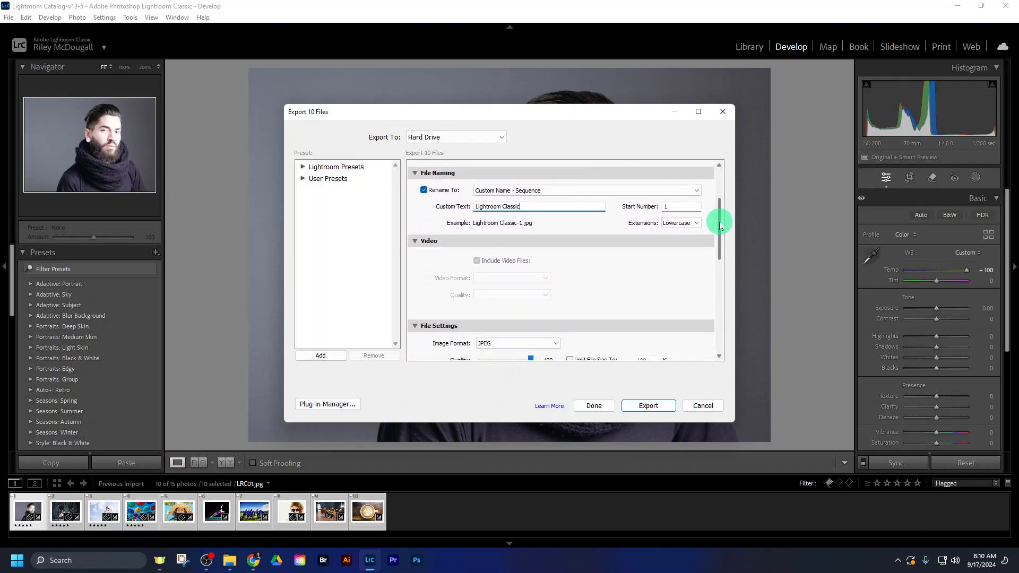
left_click(413, 241)
left_click(414, 254)
left_click(415, 173)
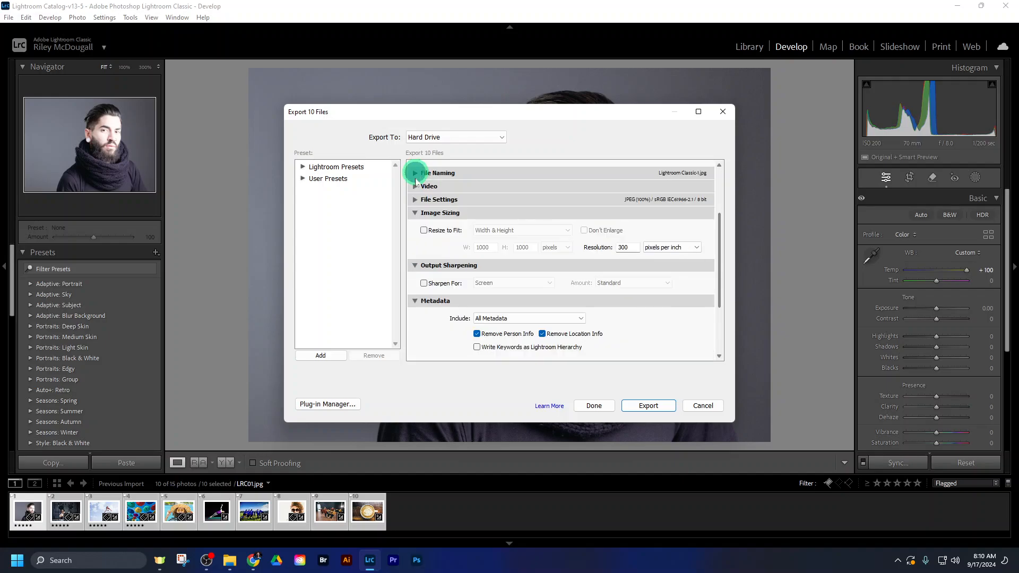
left_click(415, 198)
left_click(416, 187)
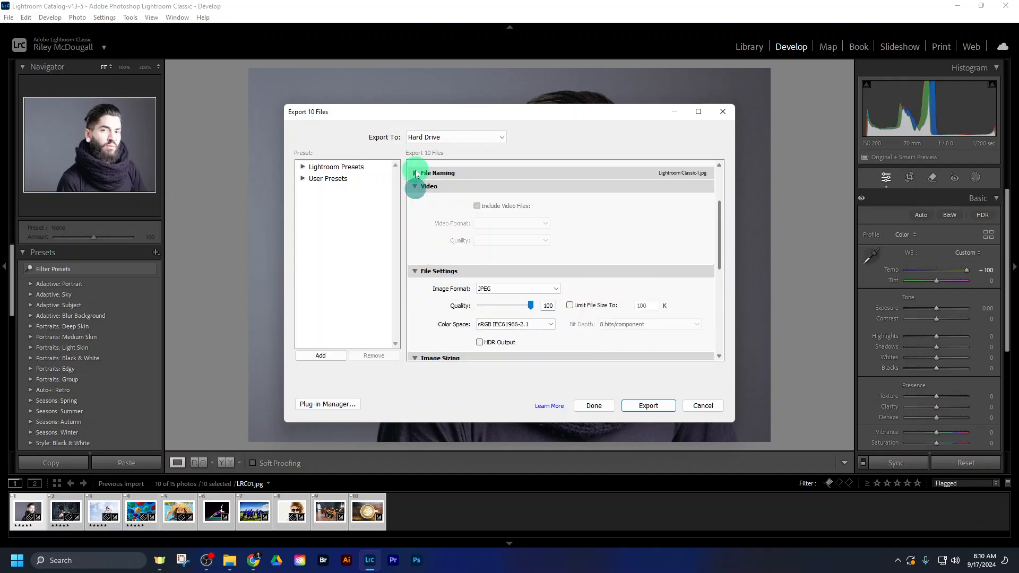
left_click(416, 172)
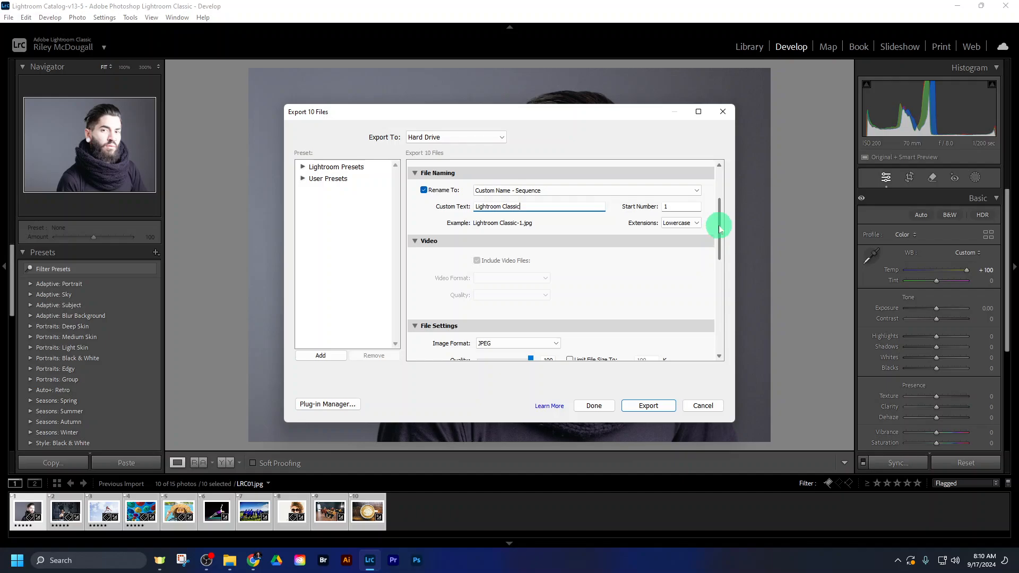
Try the JPEG export Quality at 40 and return it to 100.
left_click_drag(720, 229, 718, 258)
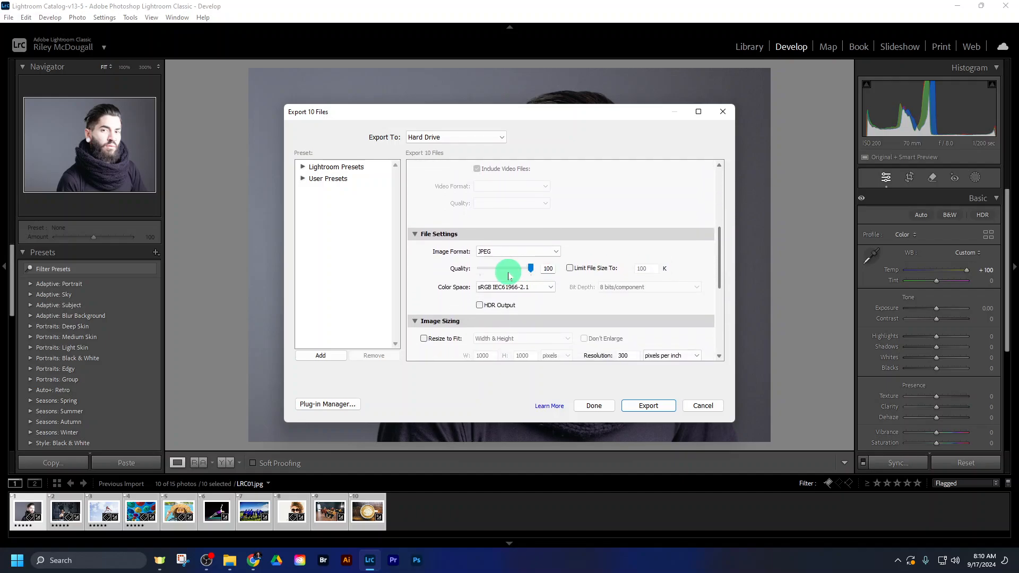
left_click(508, 275)
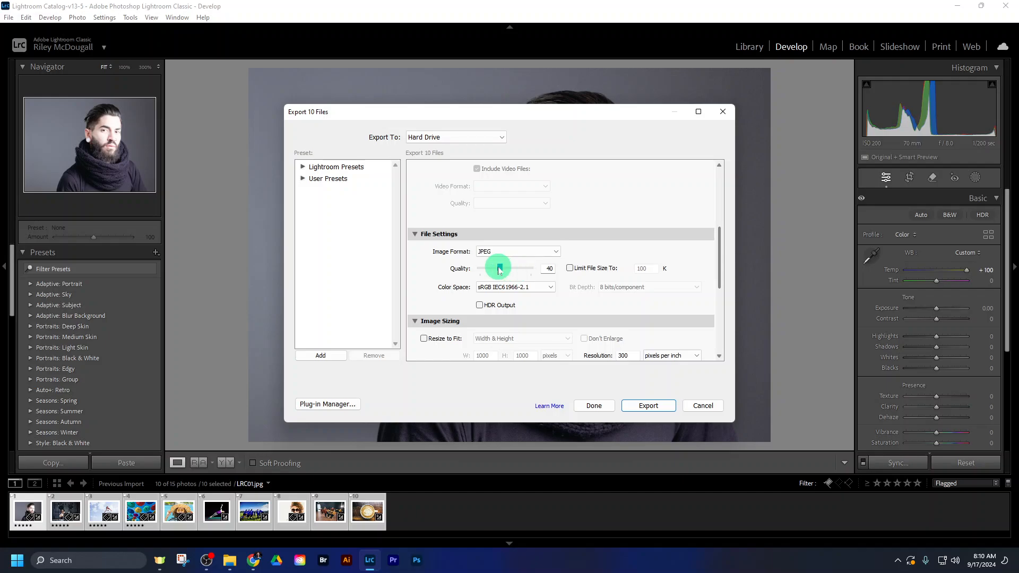
left_click_drag(498, 269, 588, 279)
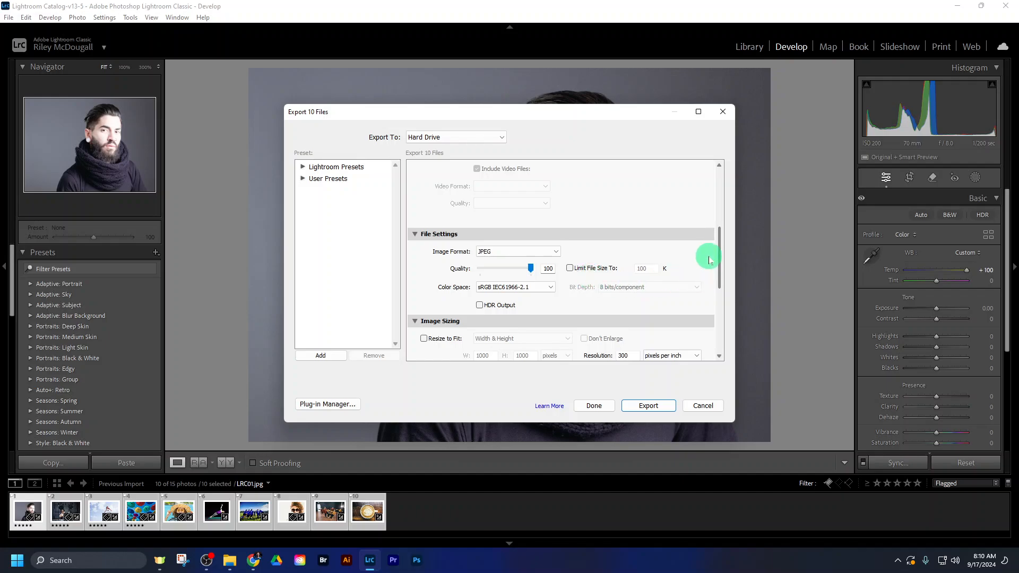
Look over the remaining export options and the image resolution, leaving Resize to Fit turned off.
scroll(710, 260, "down", 3)
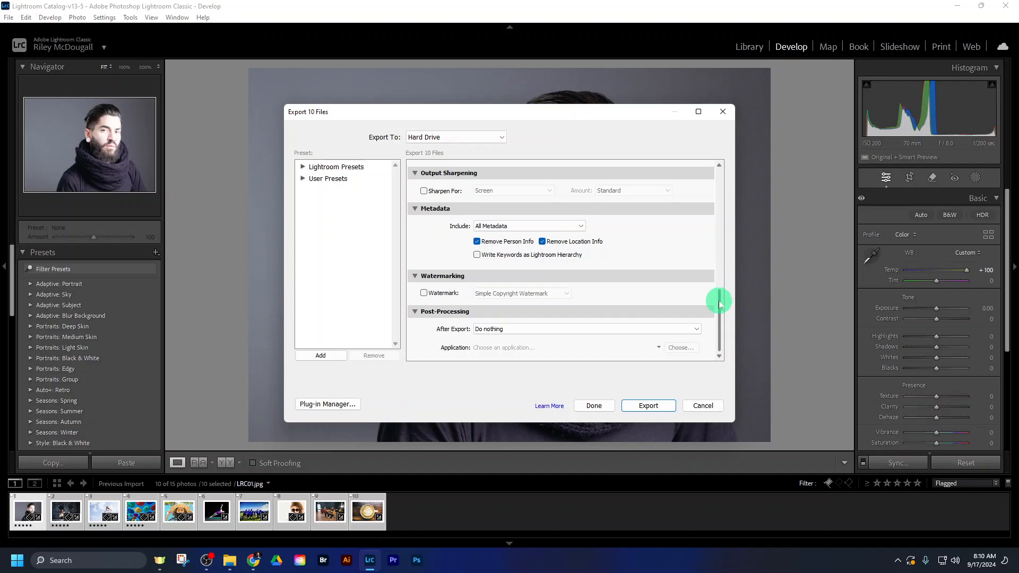
left_click_drag(718, 295, 719, 261)
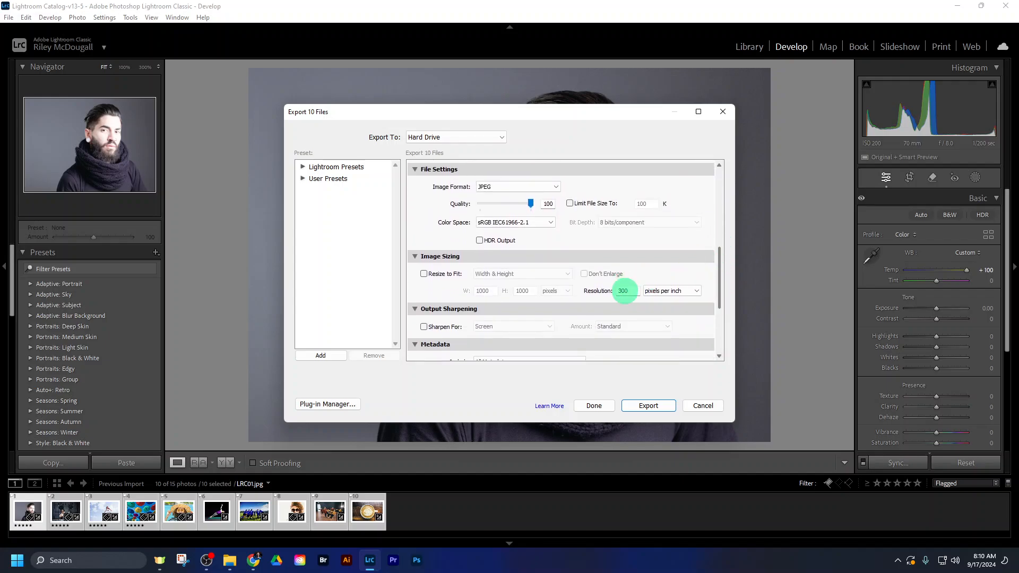
double_click(623, 291)
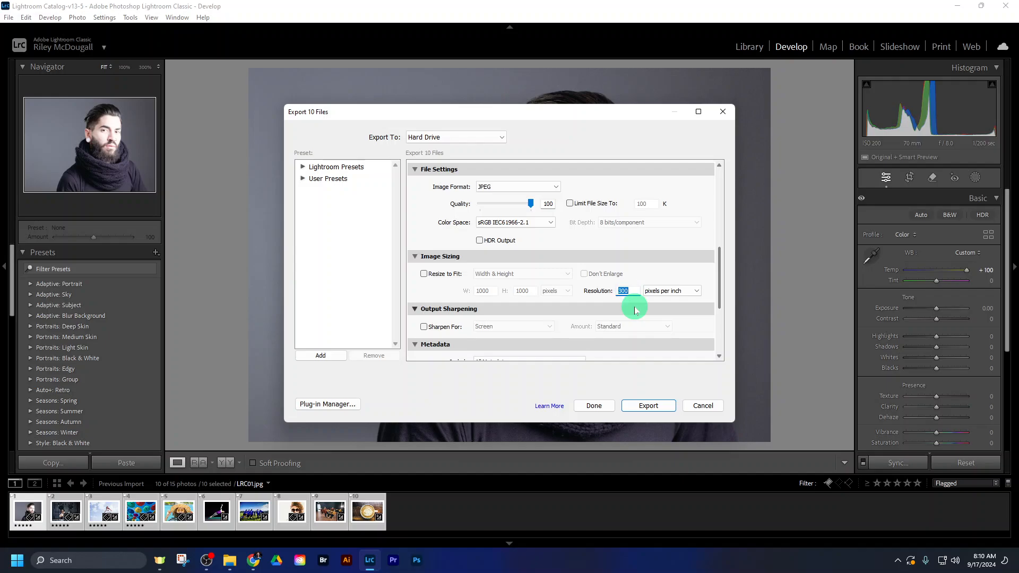
left_click(636, 290)
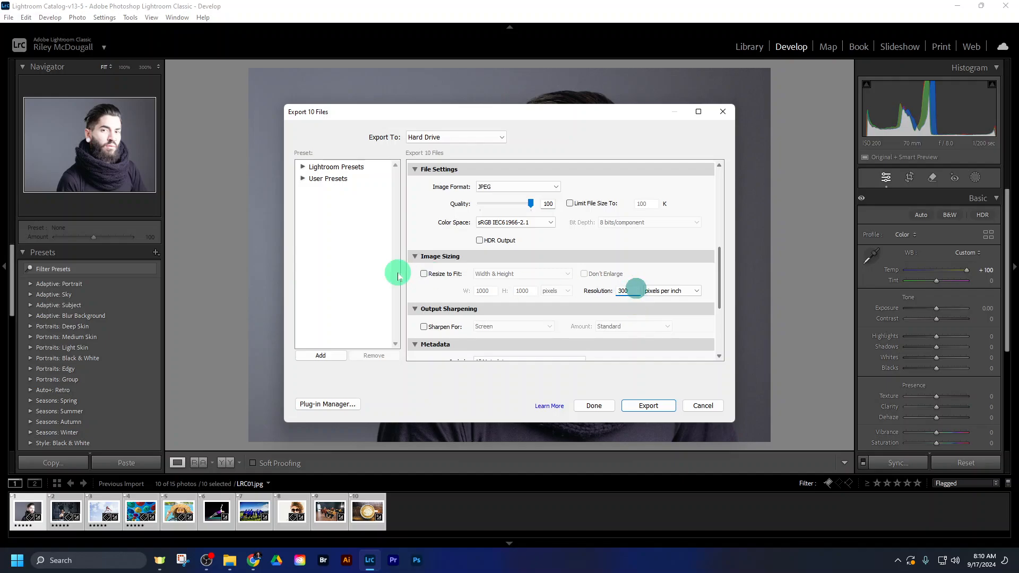
left_click(424, 275)
left_click(423, 275)
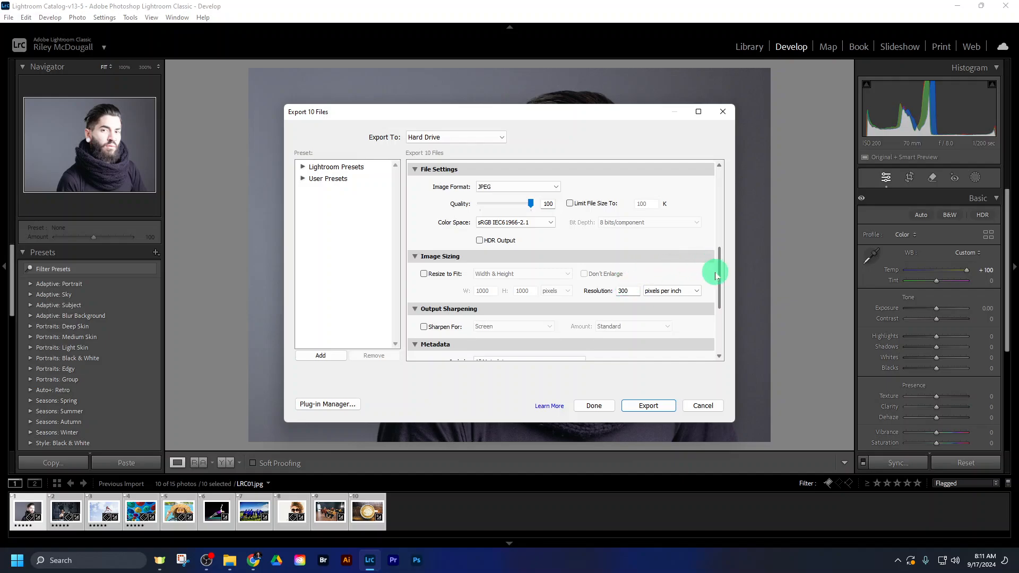
Go back over the export location and naming settings, keep the Exports subfolder enabled, and export the ten photos.
left_click_drag(720, 276, 725, 189)
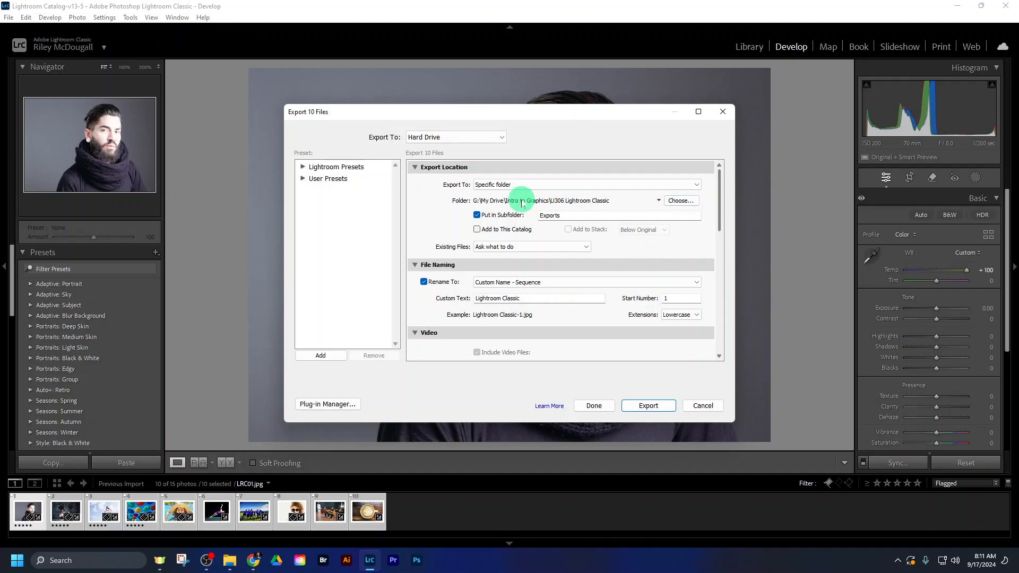
mouse_move(720, 216)
left_mouse_down()
mouse_move(722, 253)
mouse_move(721, 204)
left_mouse_up()
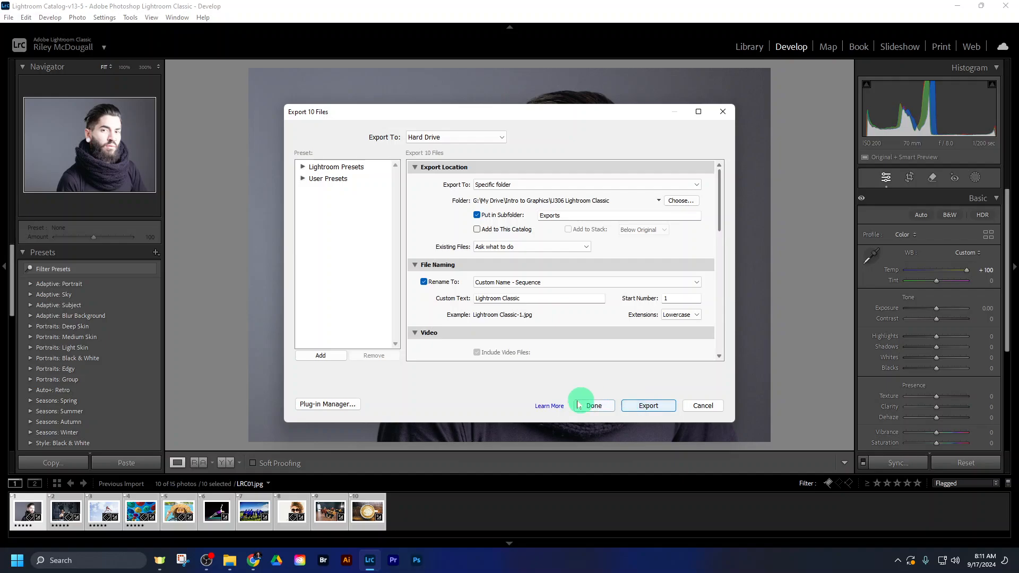
left_click(477, 215)
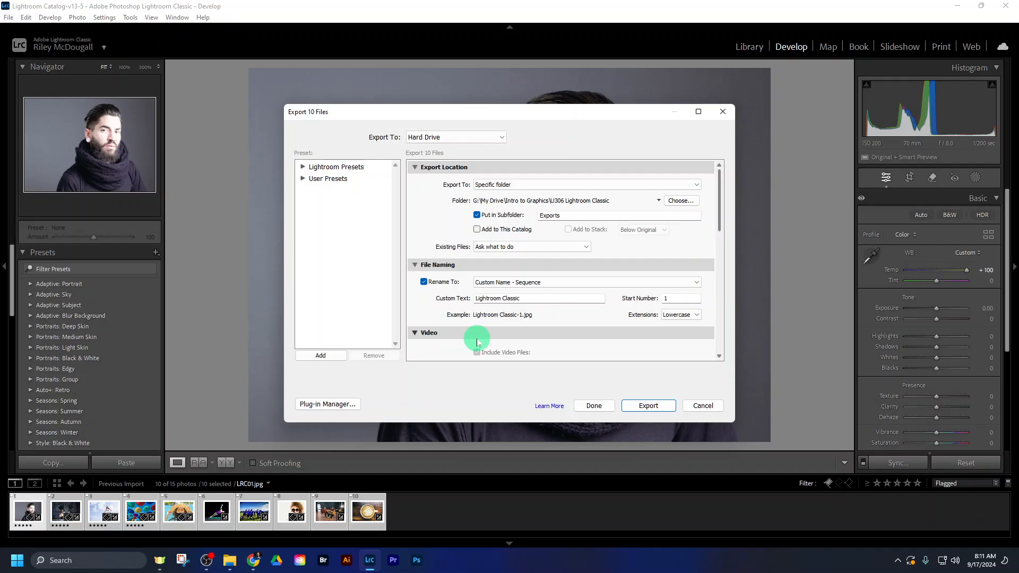
left_click(477, 215)
left_click(650, 407)
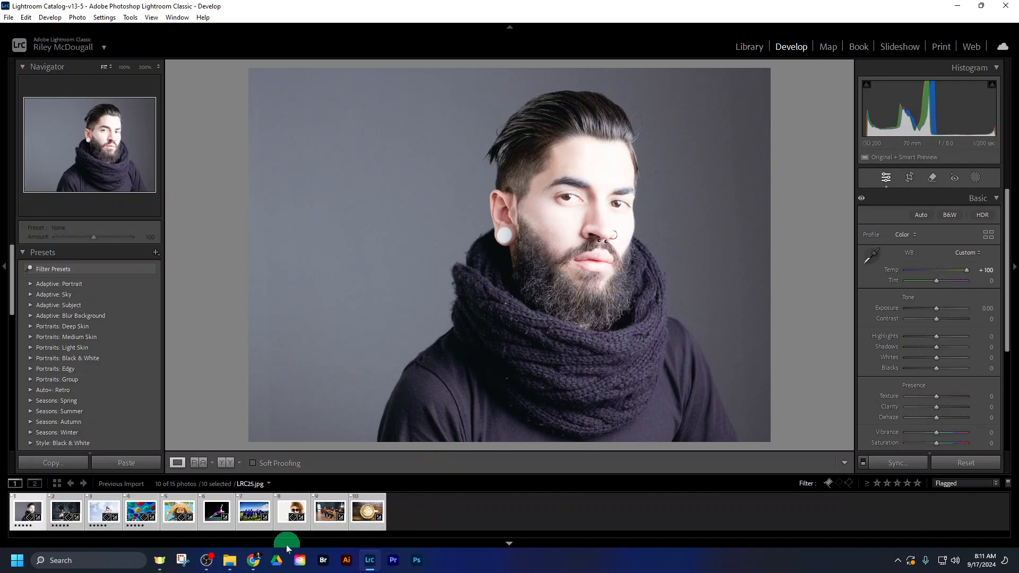
Switch to File Explorer, display the U306 Lightroom Classic folder as large icons, and check the exported photos in its Exports subfolder.
mouse_move(246, 564)
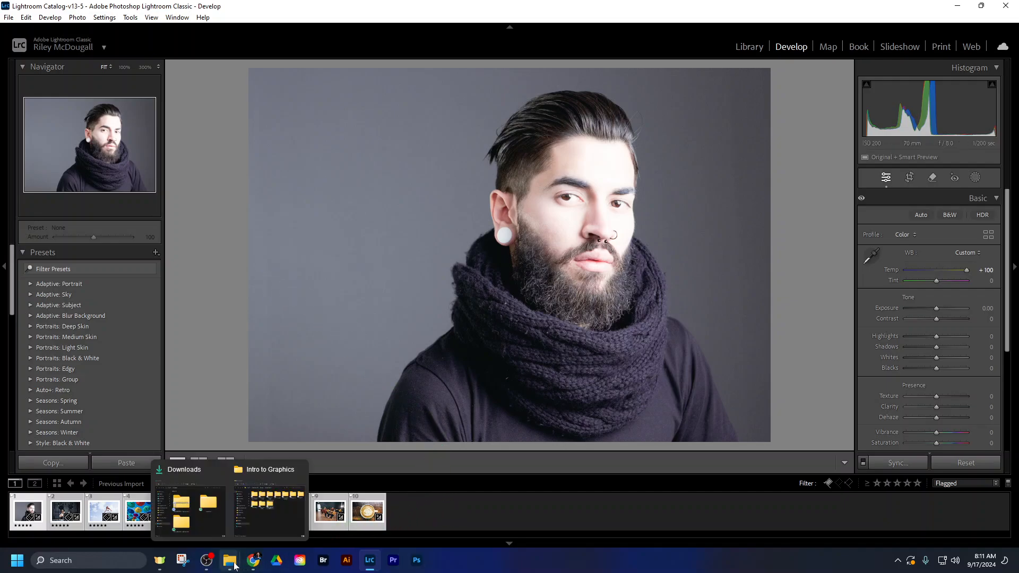
left_click(250, 528)
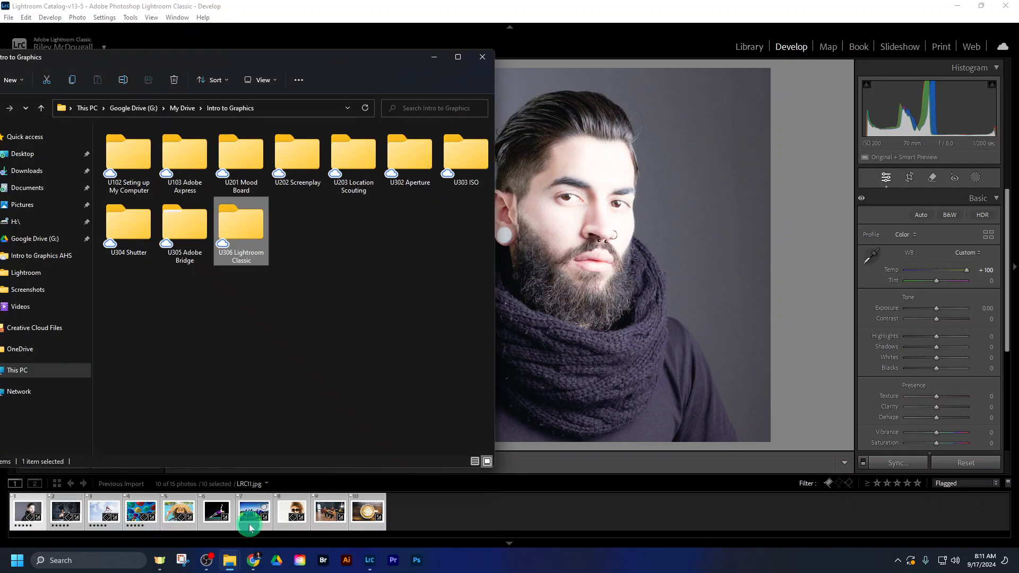
double_click(244, 234)
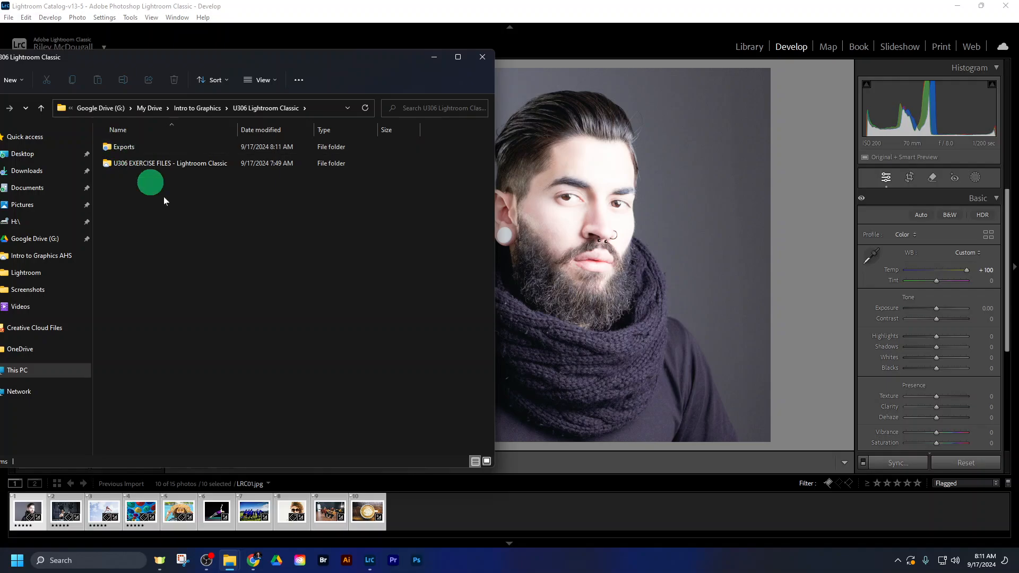
left_click(485, 464)
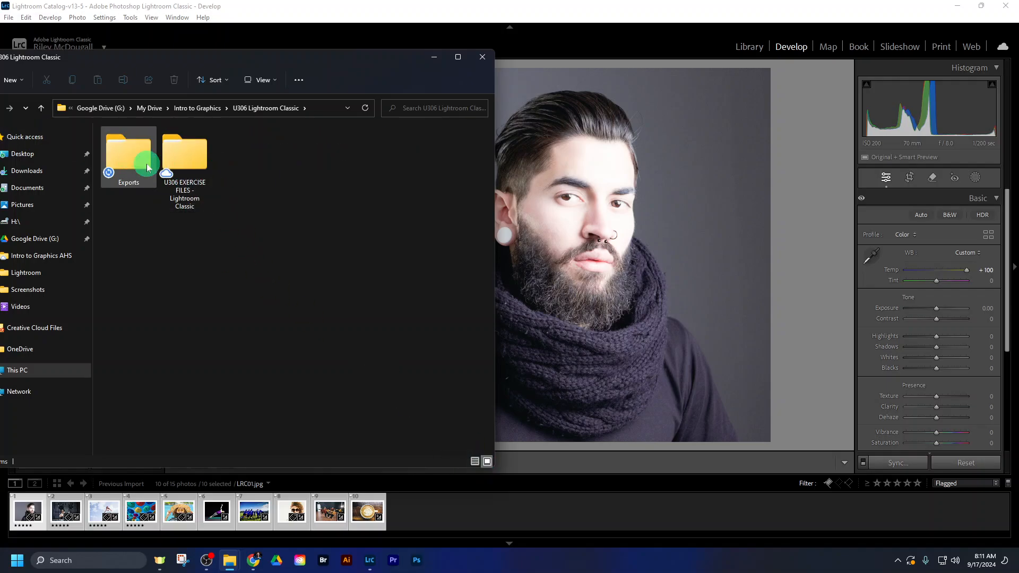
double_click(126, 156)
left_click(403, 223)
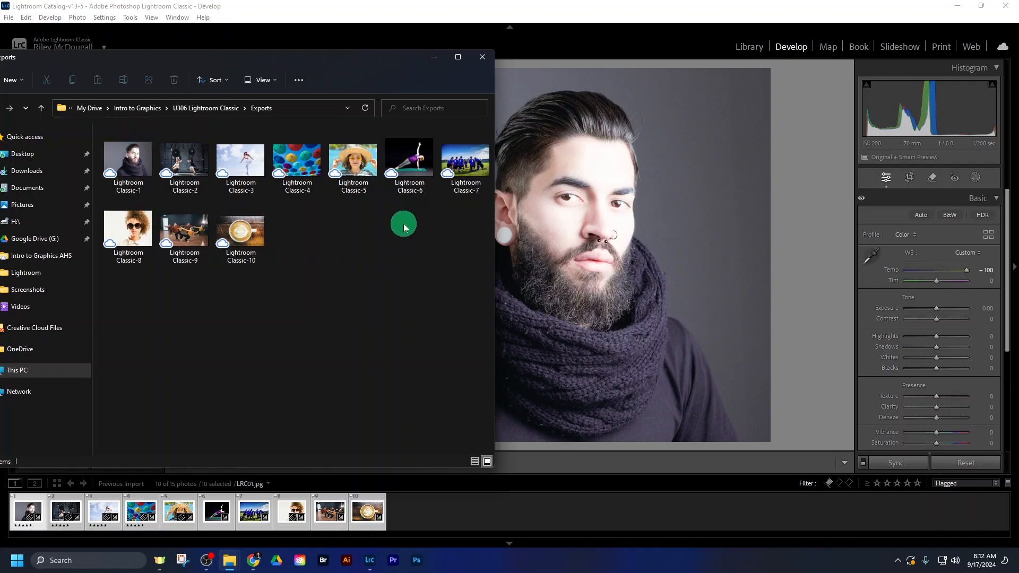
left_click(173, 234)
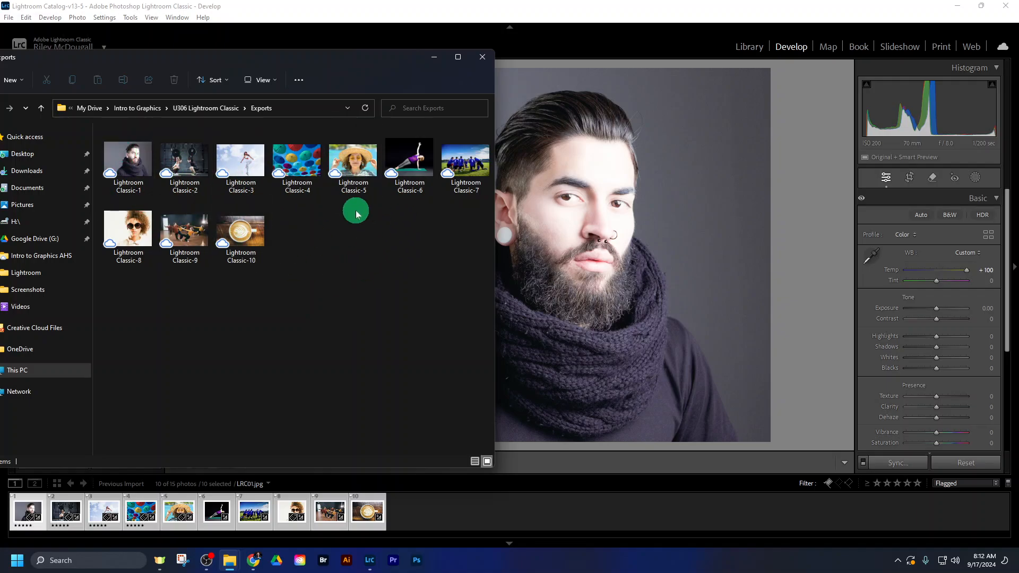
View the originals in the U306 EXERCISE FILES - Lightroom Classic folder and return to the Exports folder to compare.
left_click_drag(148, 62, 177, 55)
left_click(20, 101)
double_click(215, 158)
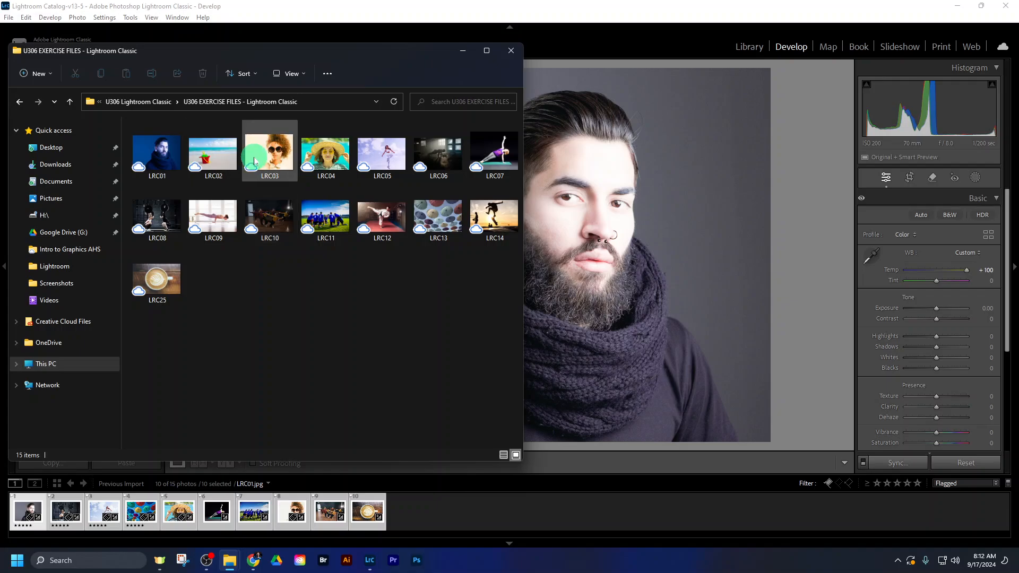
left_click(22, 106)
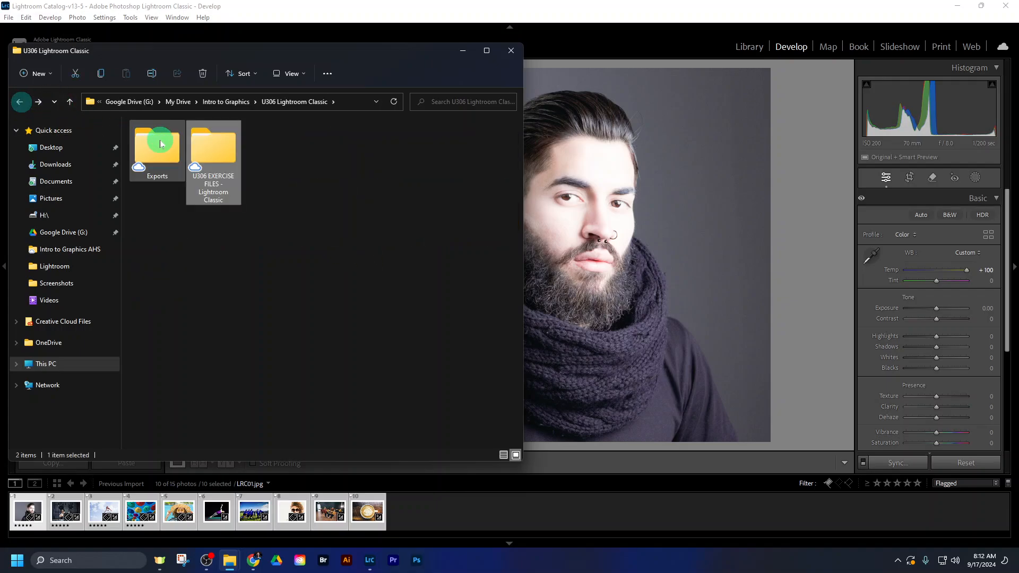
double_click(154, 148)
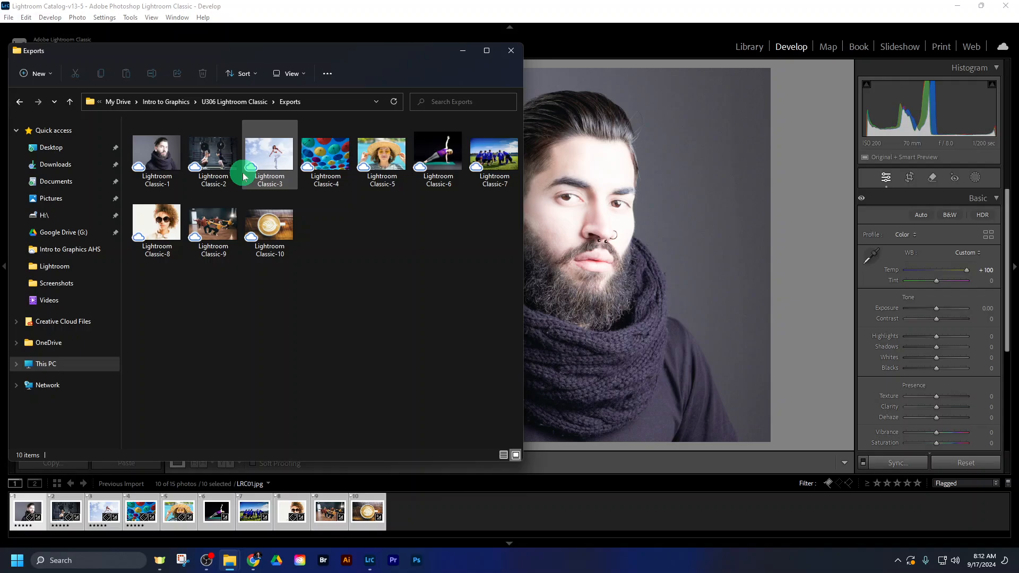
Switch to the U306: CLASSWORK slideshow in Chrome and show the Photo #01 slide with its corrected-image placeholder.
left_click(254, 560)
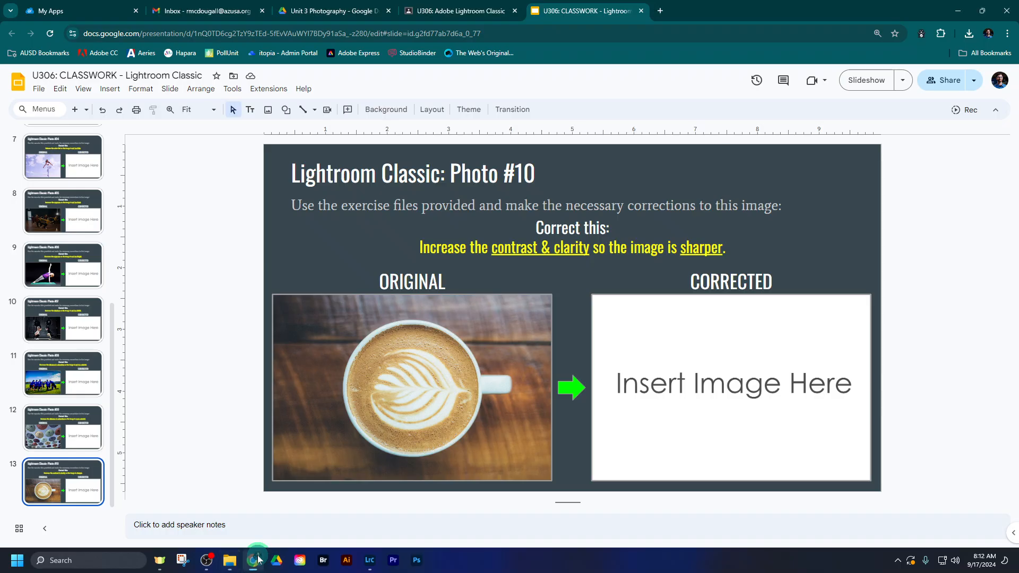
scroll(193, 355, "up", 2)
scroll(89, 255, "up", 3)
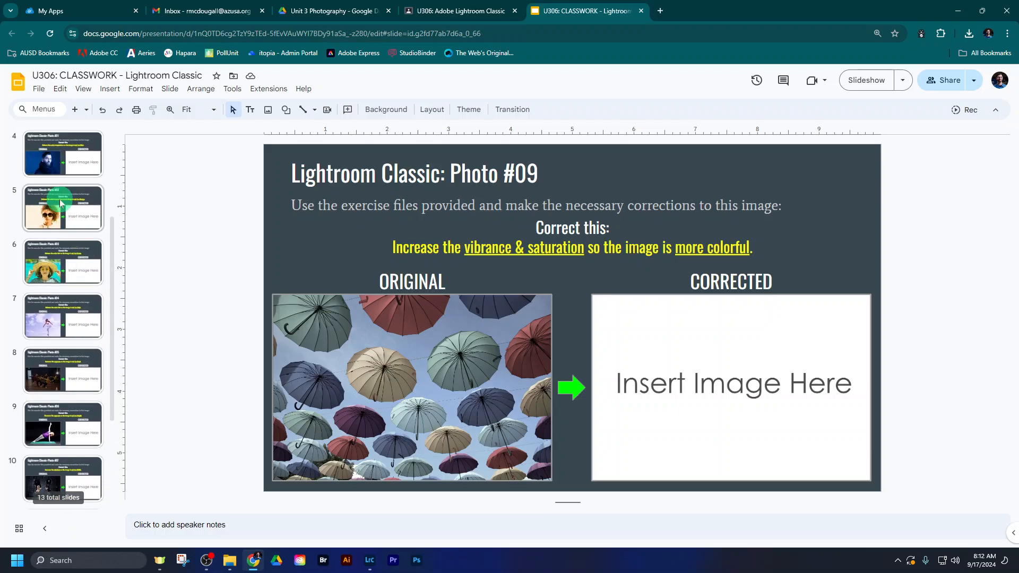
left_click(54, 155)
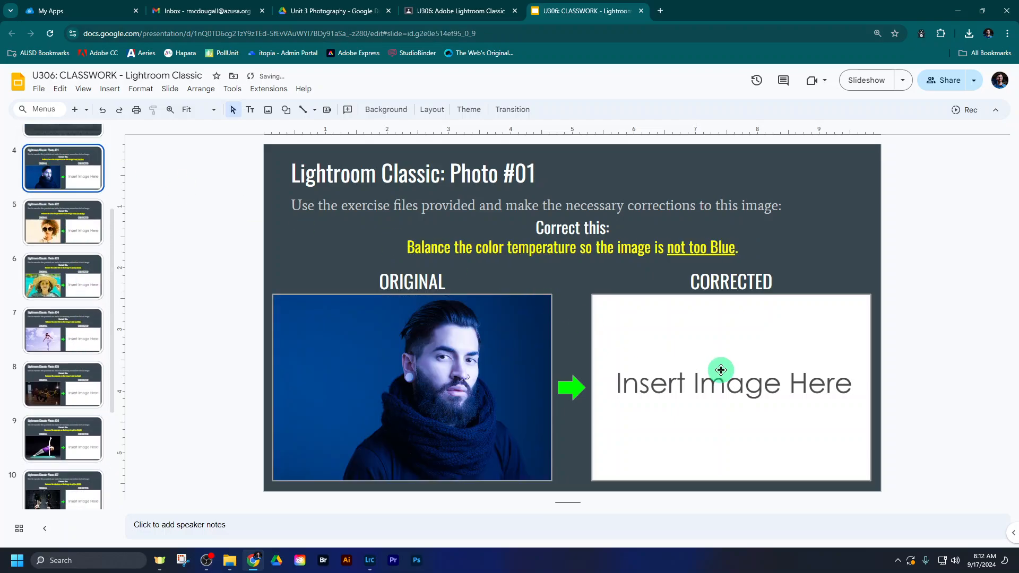
View the U306: EXAMPLE image attached to the Classroom assignment and close its preview.
left_click(480, 15)
left_click(648, 461)
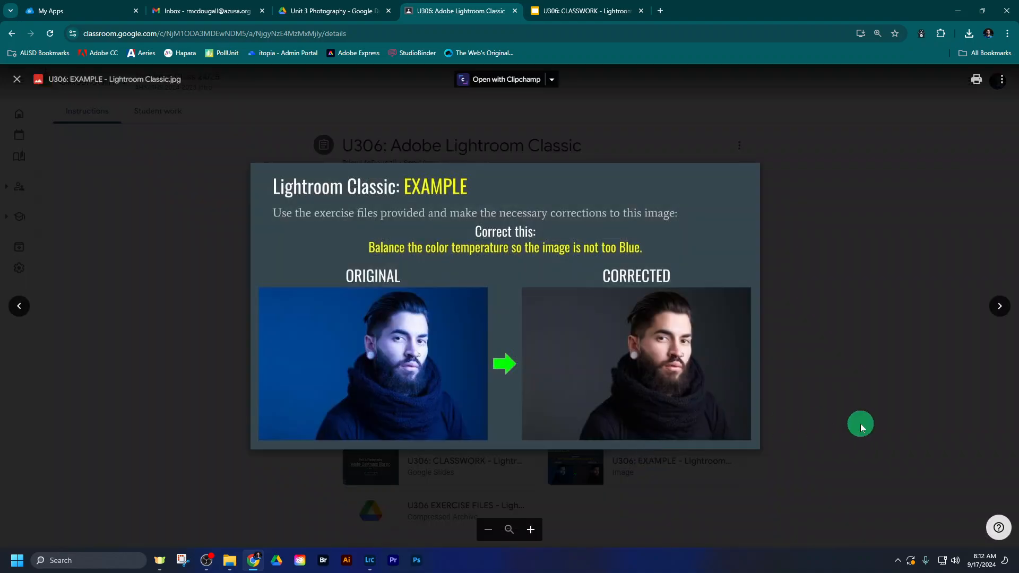
left_click(861, 423)
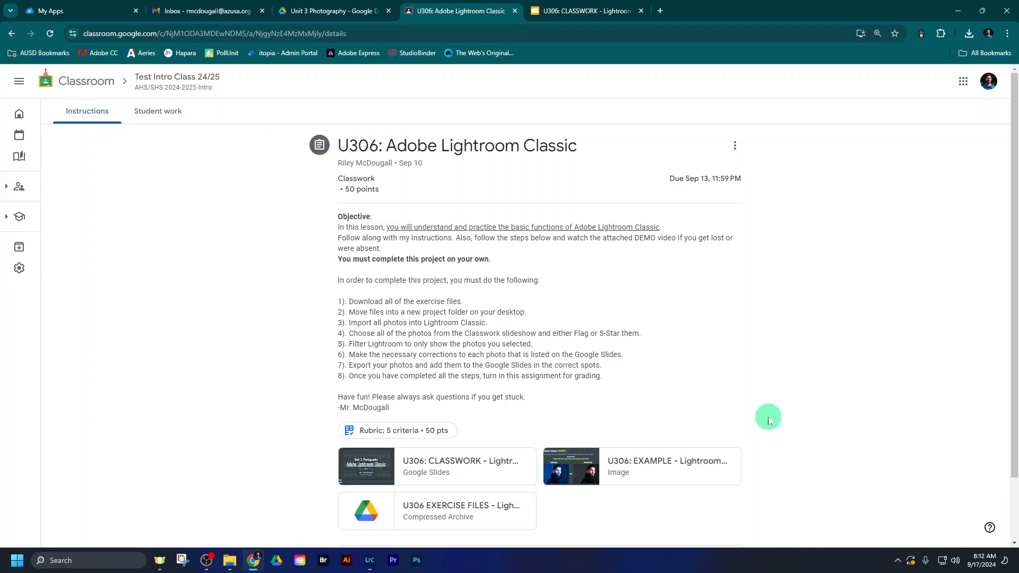
Switch back to Lightroom Classic and quit the program, confirming the exit.
left_click(369, 563)
left_click(585, 519)
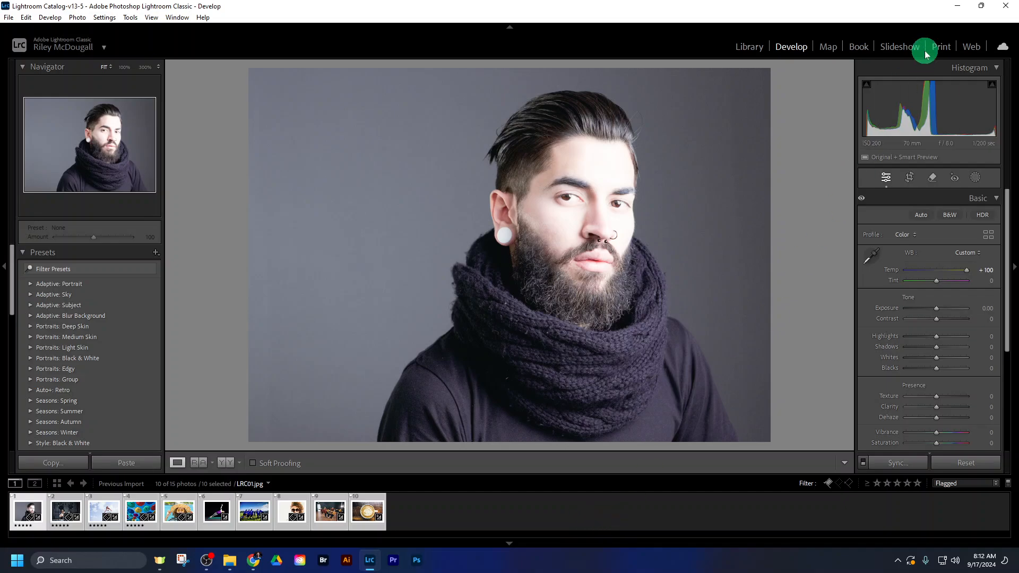
left_click(1005, 8)
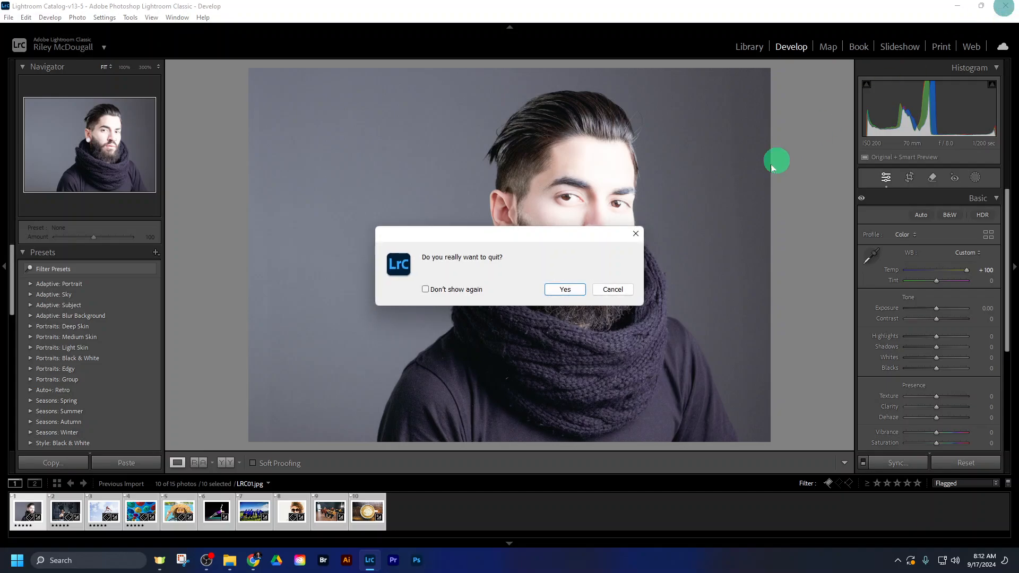
left_click(565, 289)
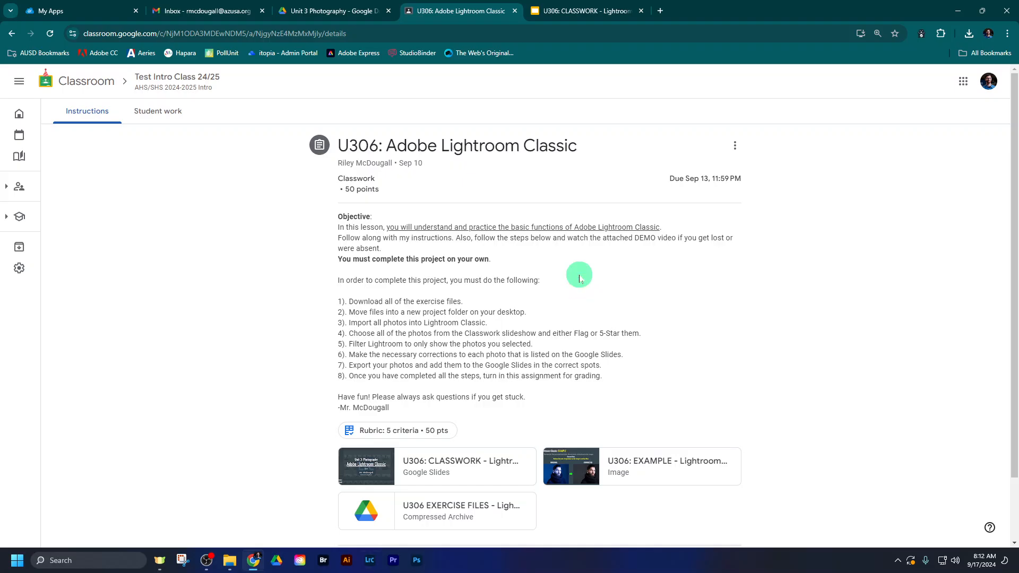